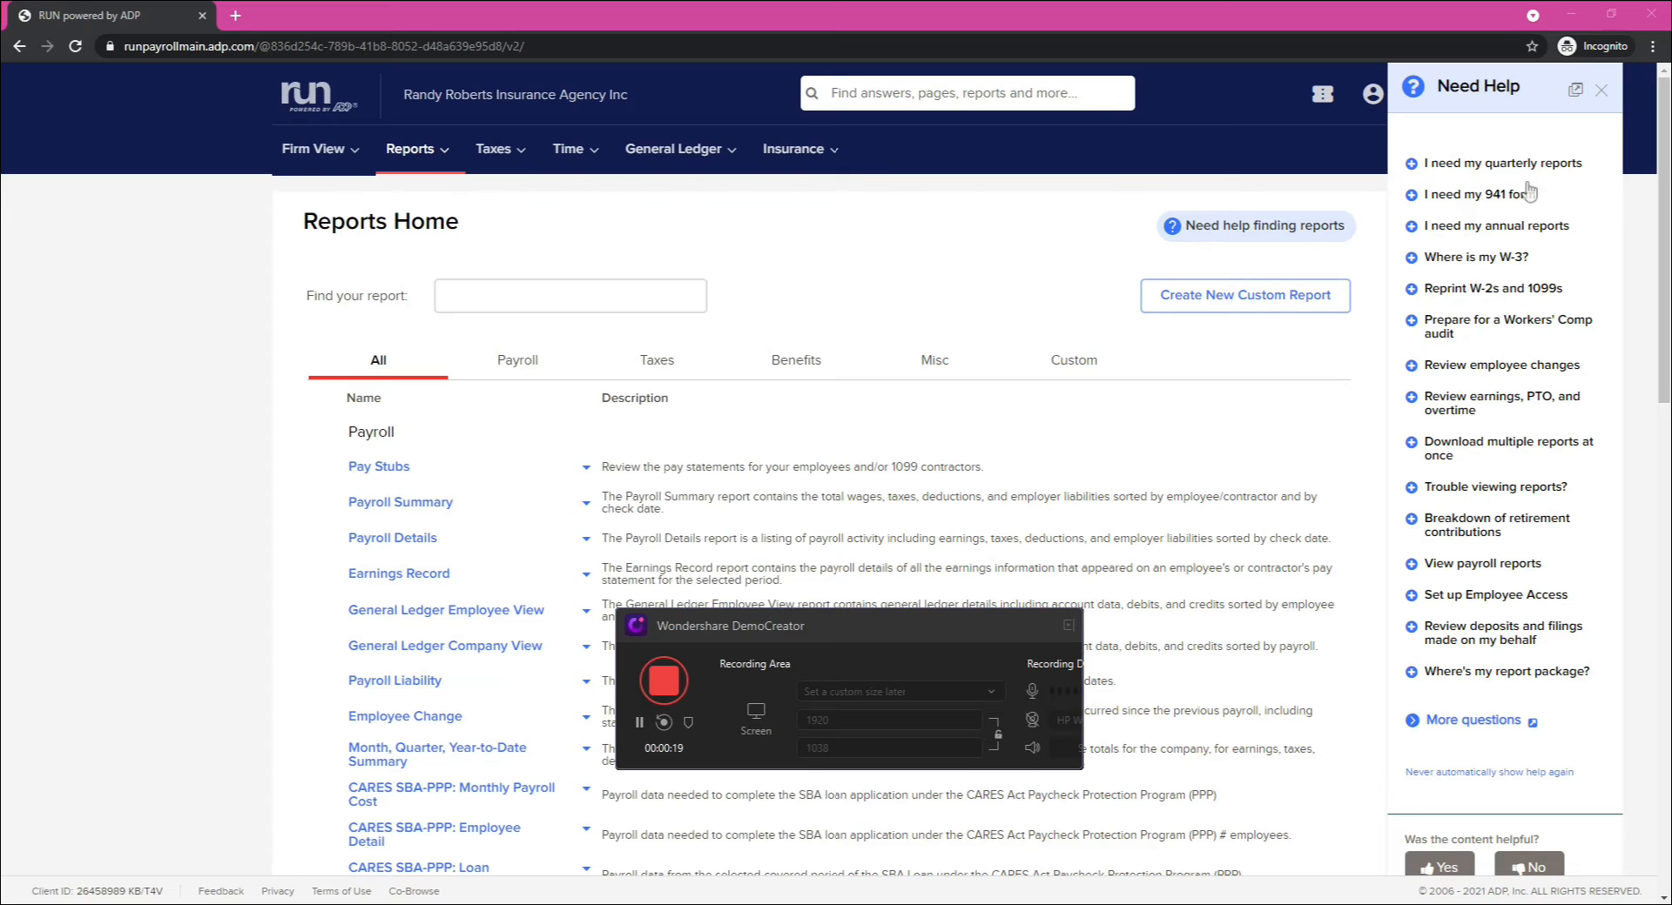
# Step: Dismiss the help panel and open the Payroll Details report from the popular reports
pyautogui.click(1600, 89)
pyautogui.click(427, 153)
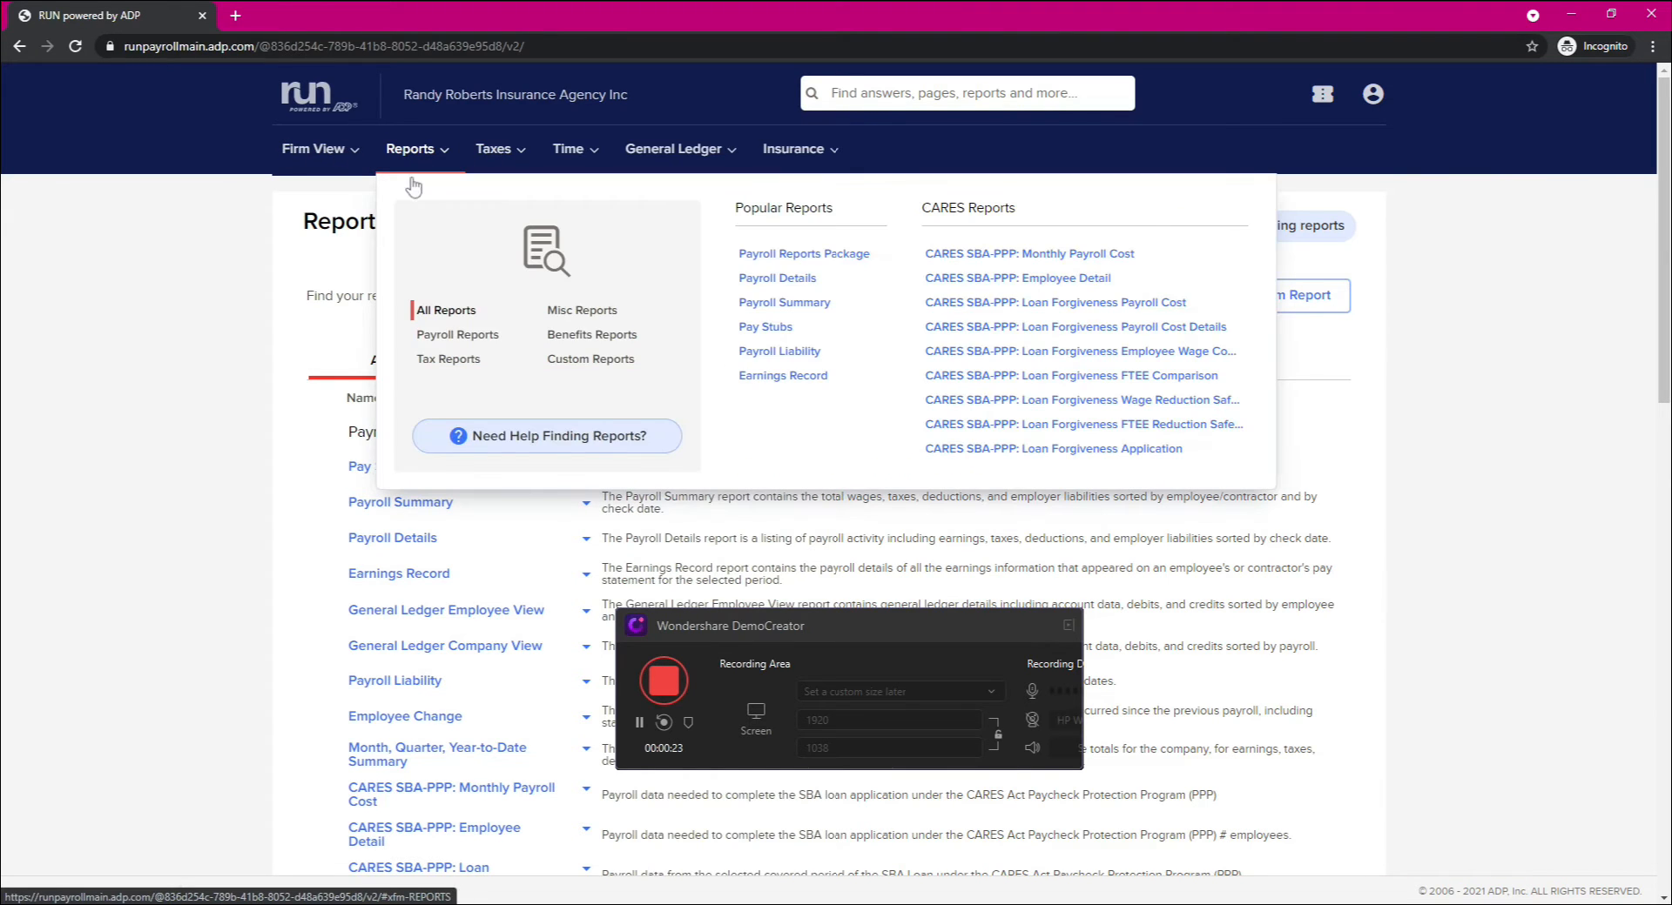
pyautogui.click(774, 280)
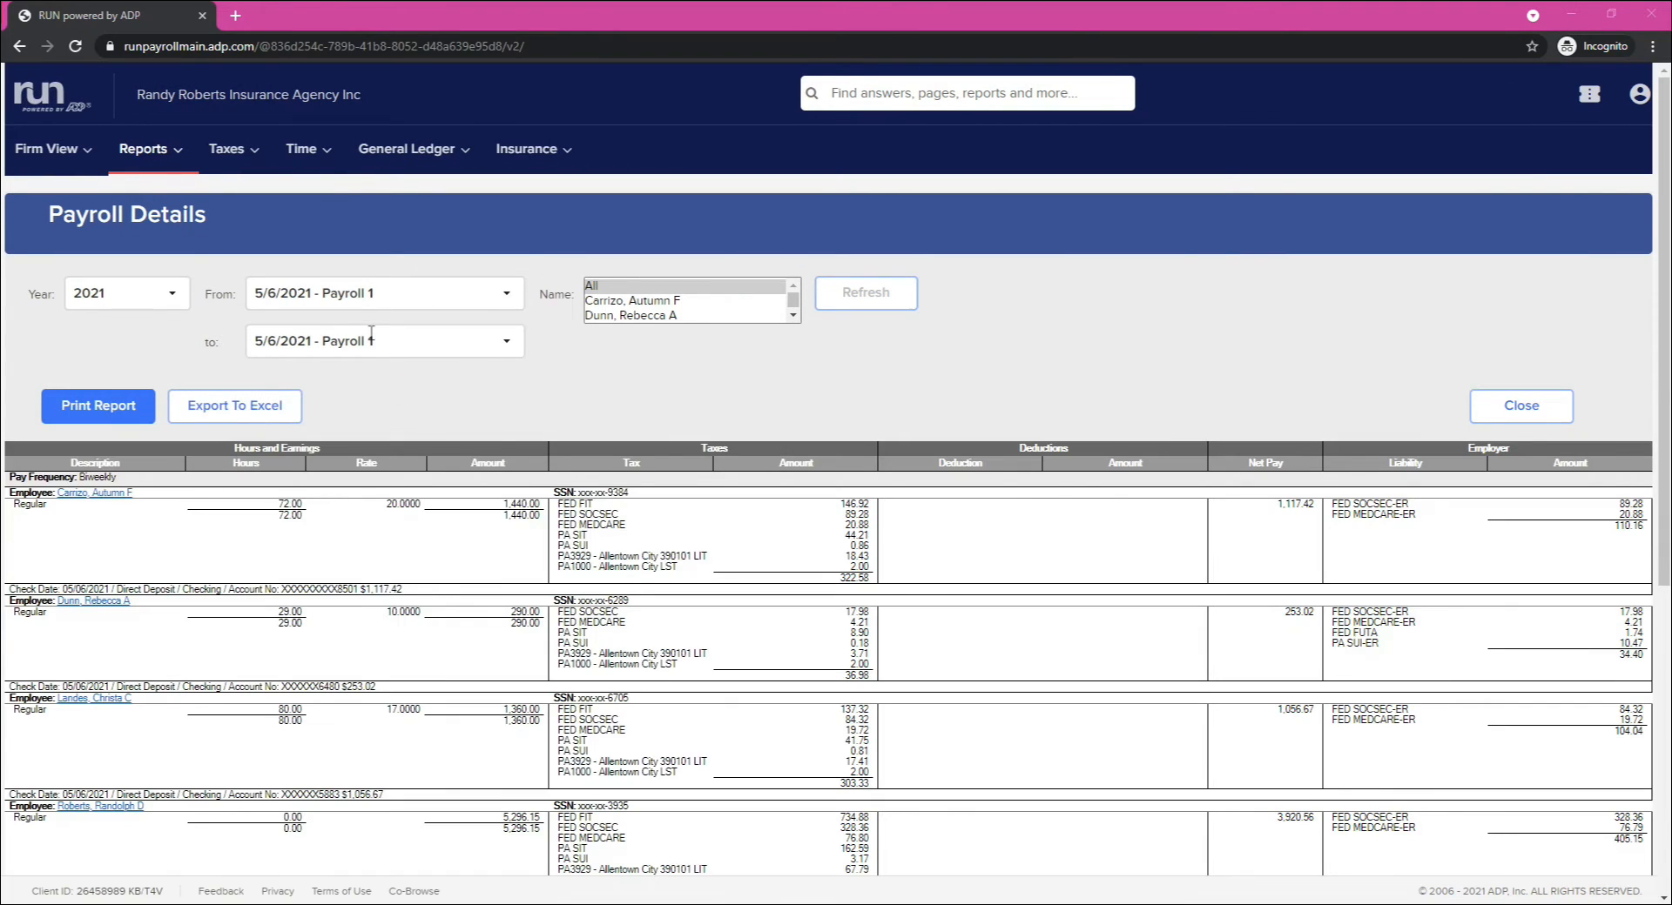
# Step: Set the report's starting payroll to 3/31/2021 - Prior 1
pyautogui.click(513, 296)
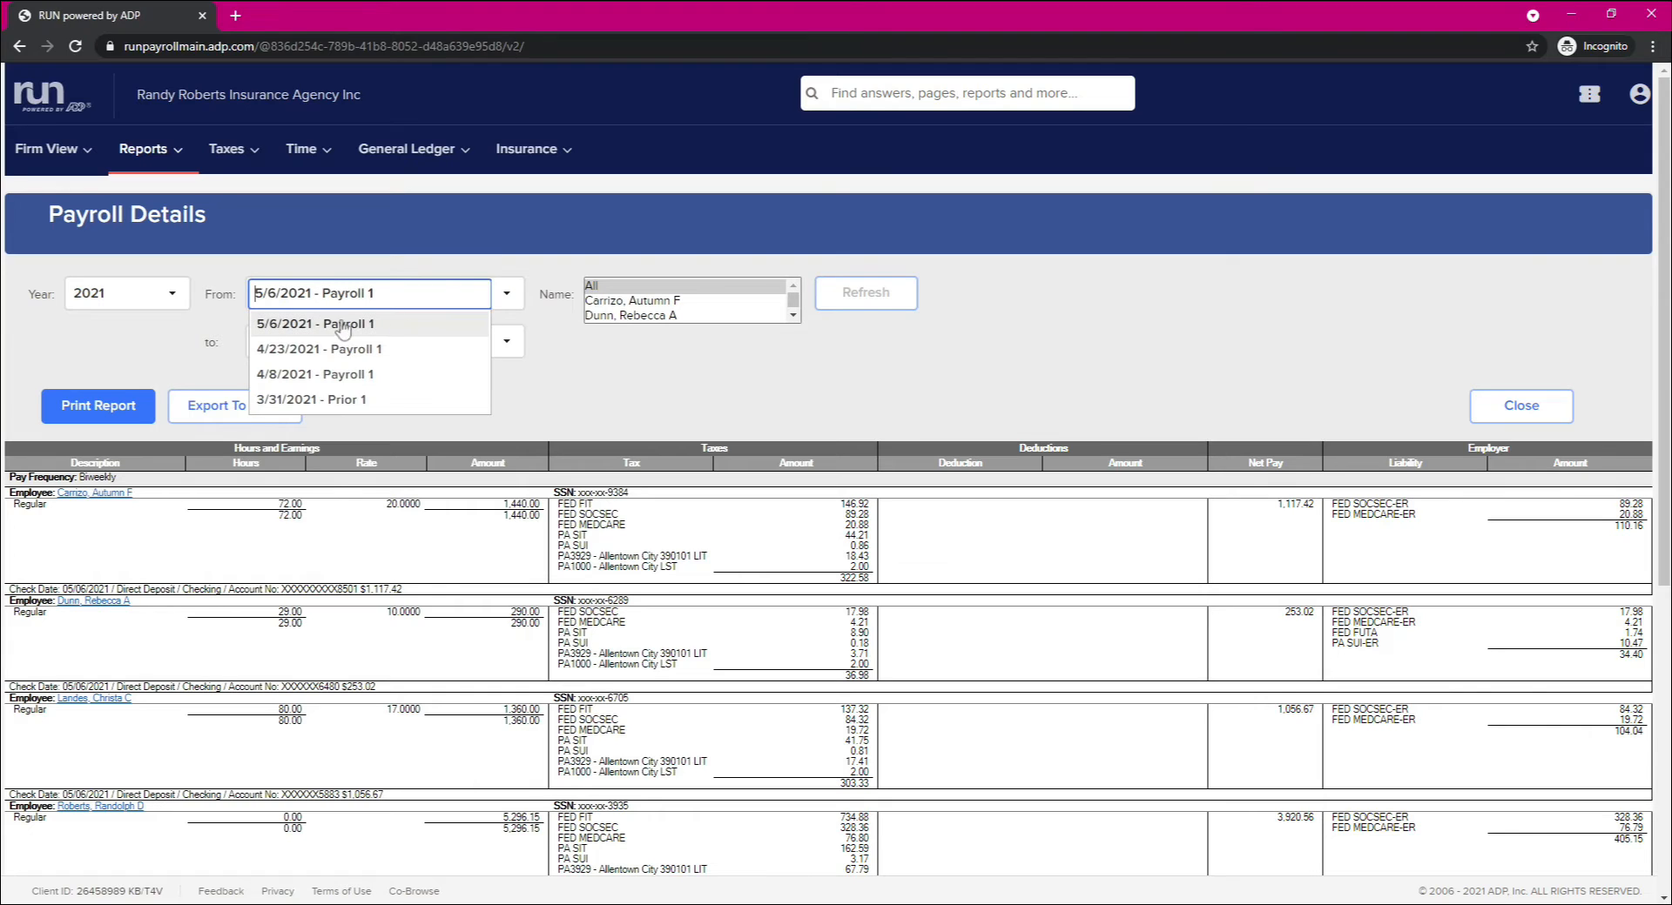
pyautogui.click(623, 365)
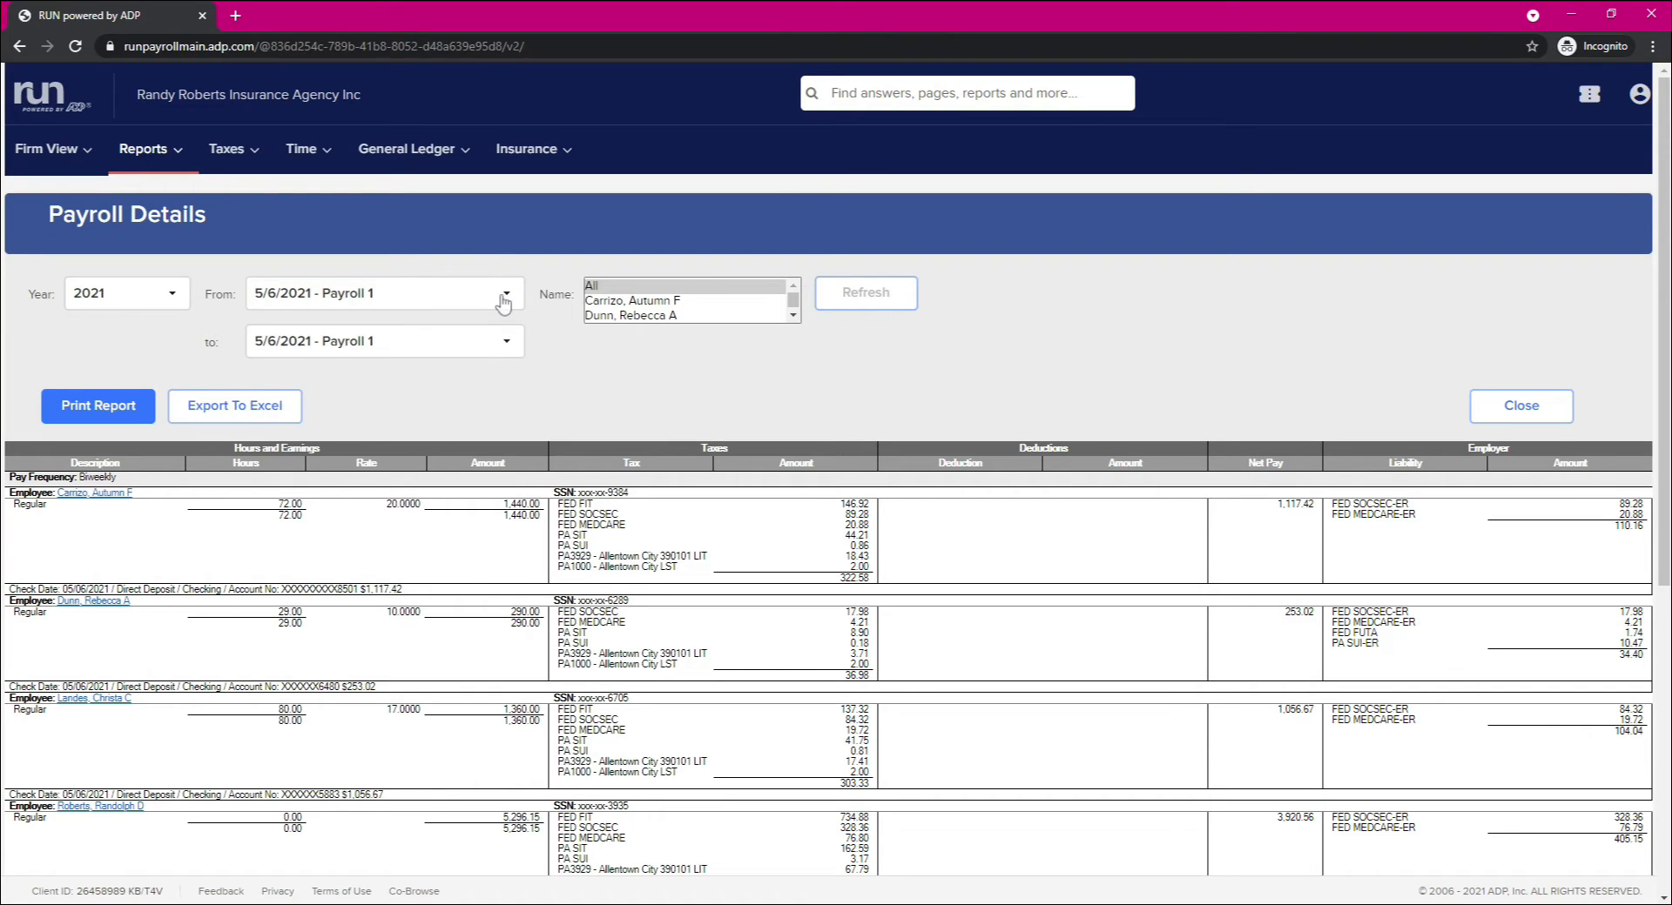
pyautogui.click(503, 300)
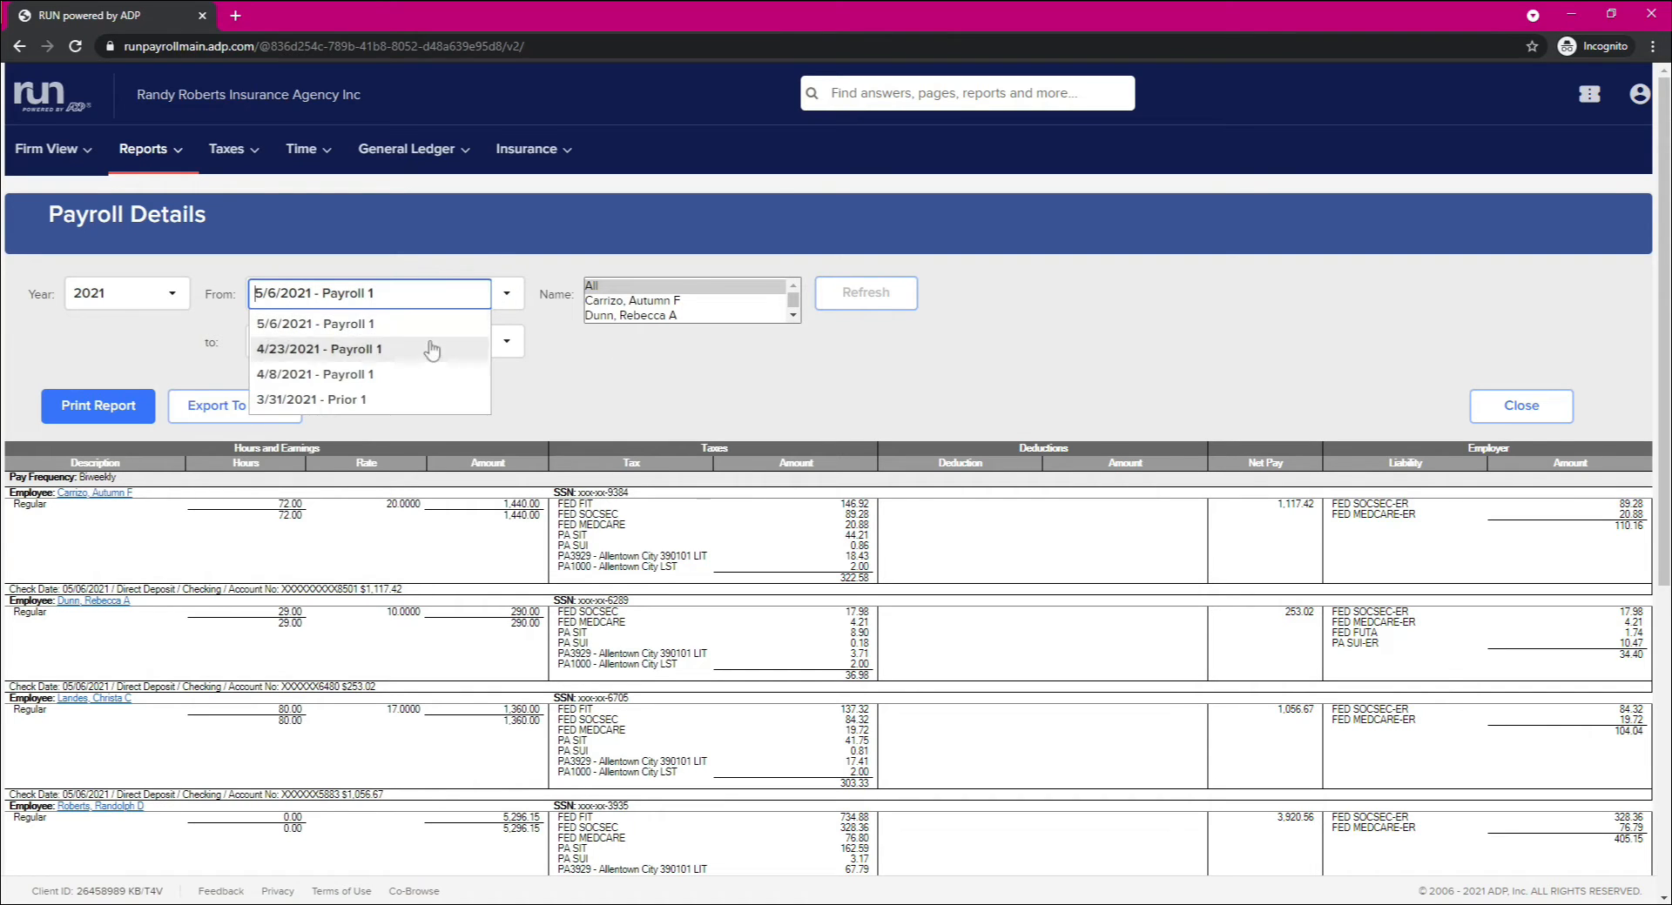
pyautogui.click(329, 402)
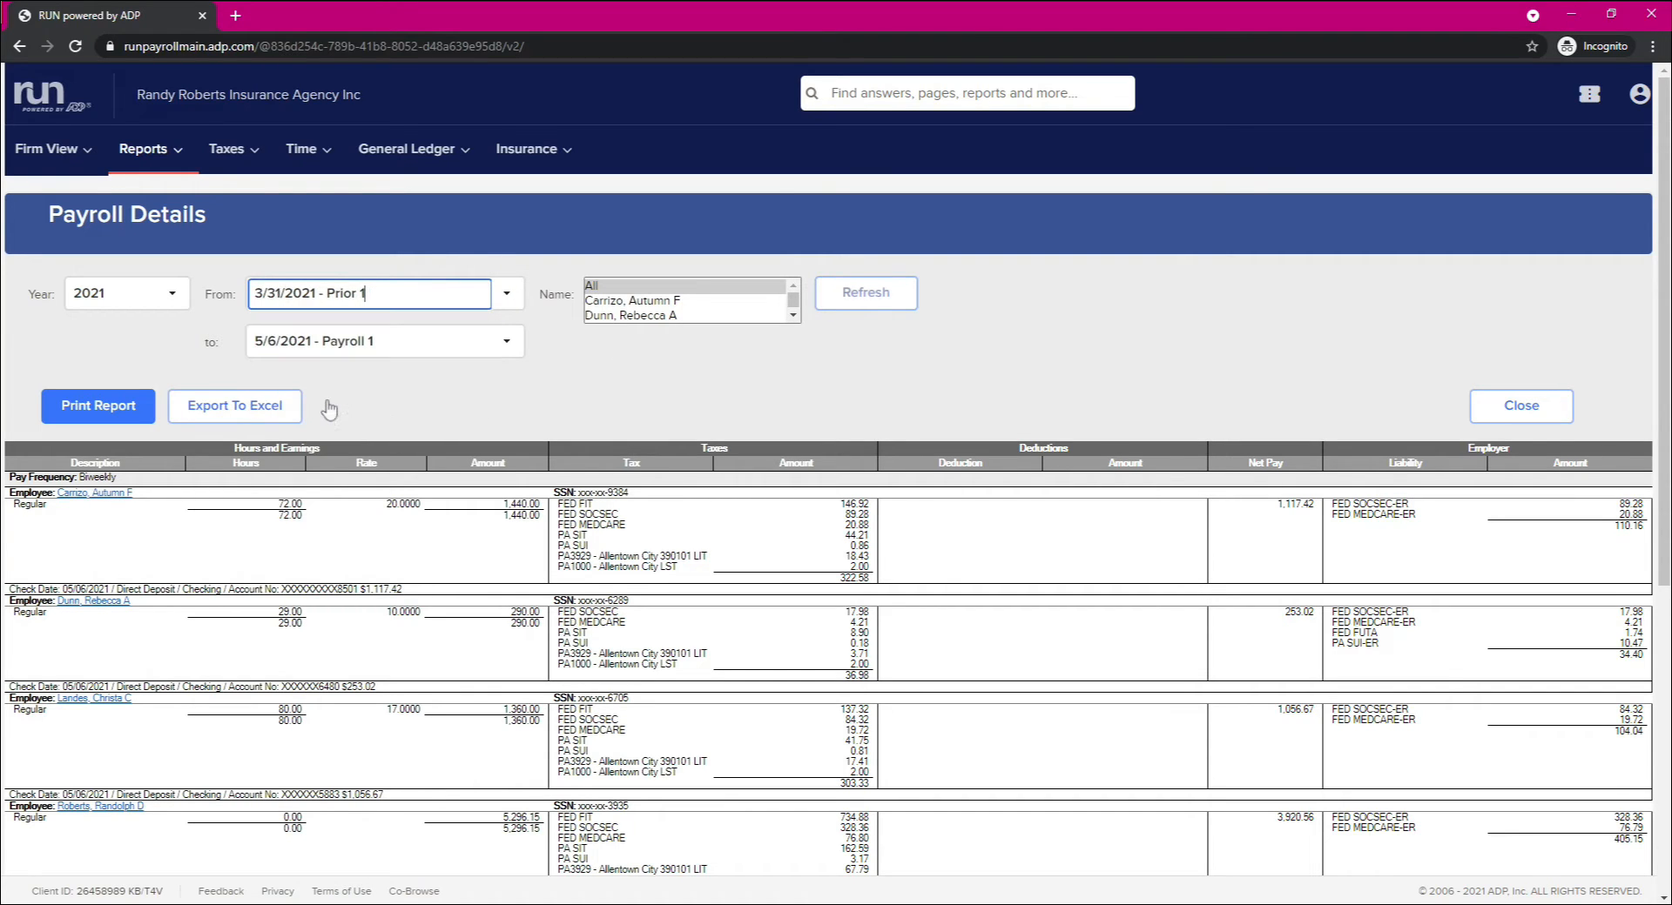
# Step: Refresh the Payroll Details report for the range 4/8/2021 - Payroll 1 to 5/6/2021 - Payroll 1
pyautogui.click(503, 299)
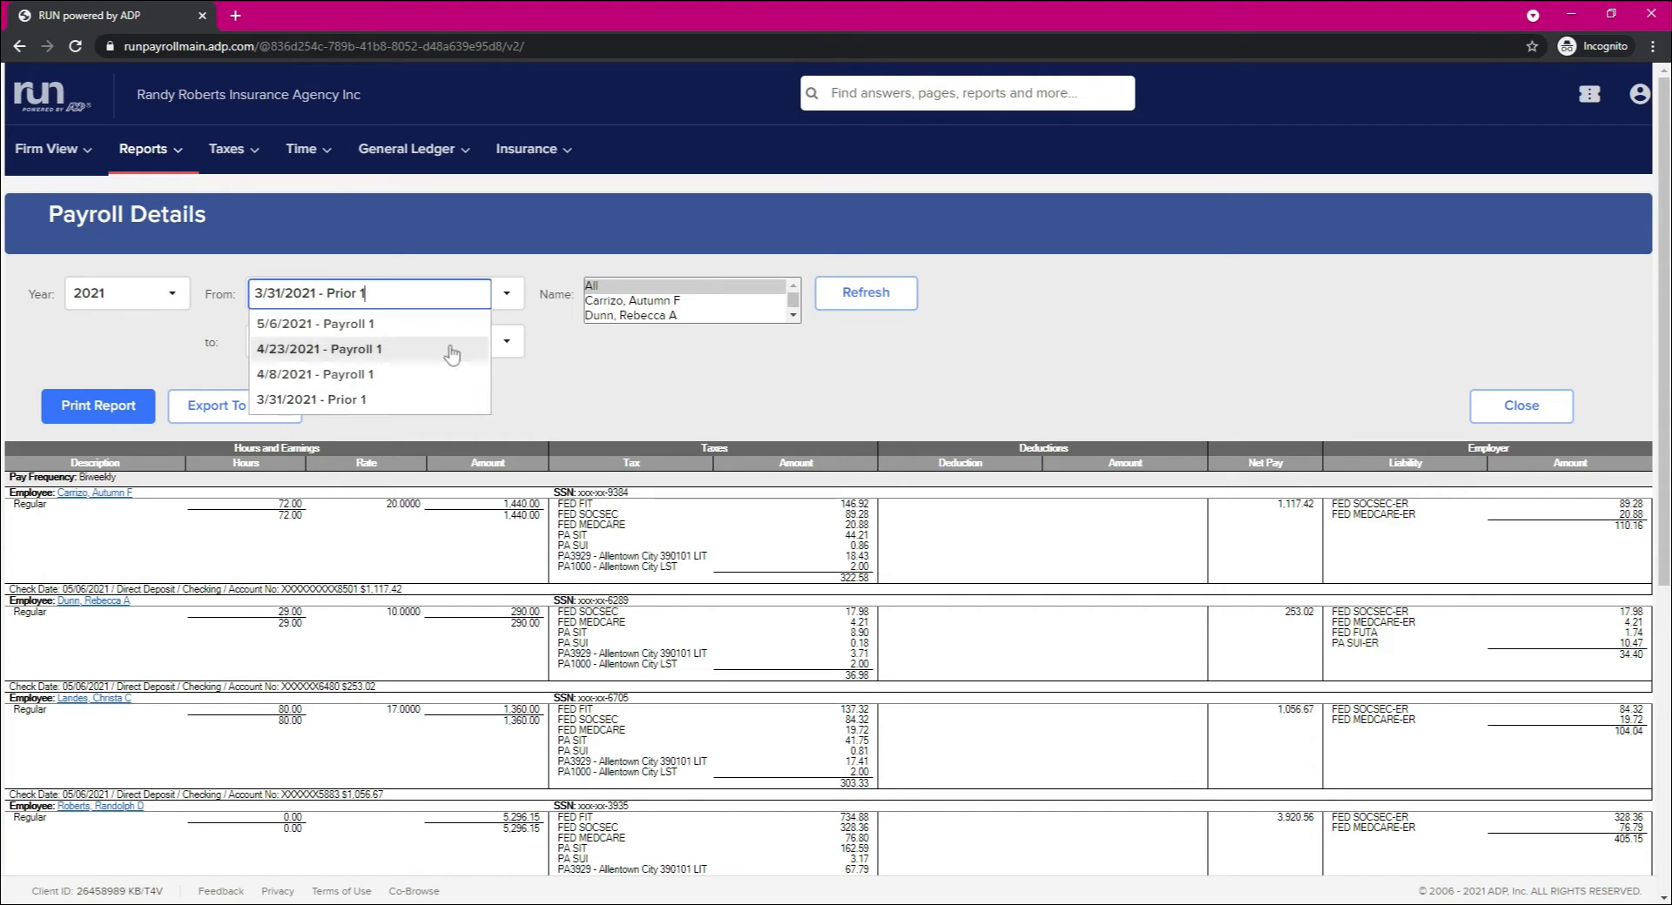
pyautogui.click(356, 375)
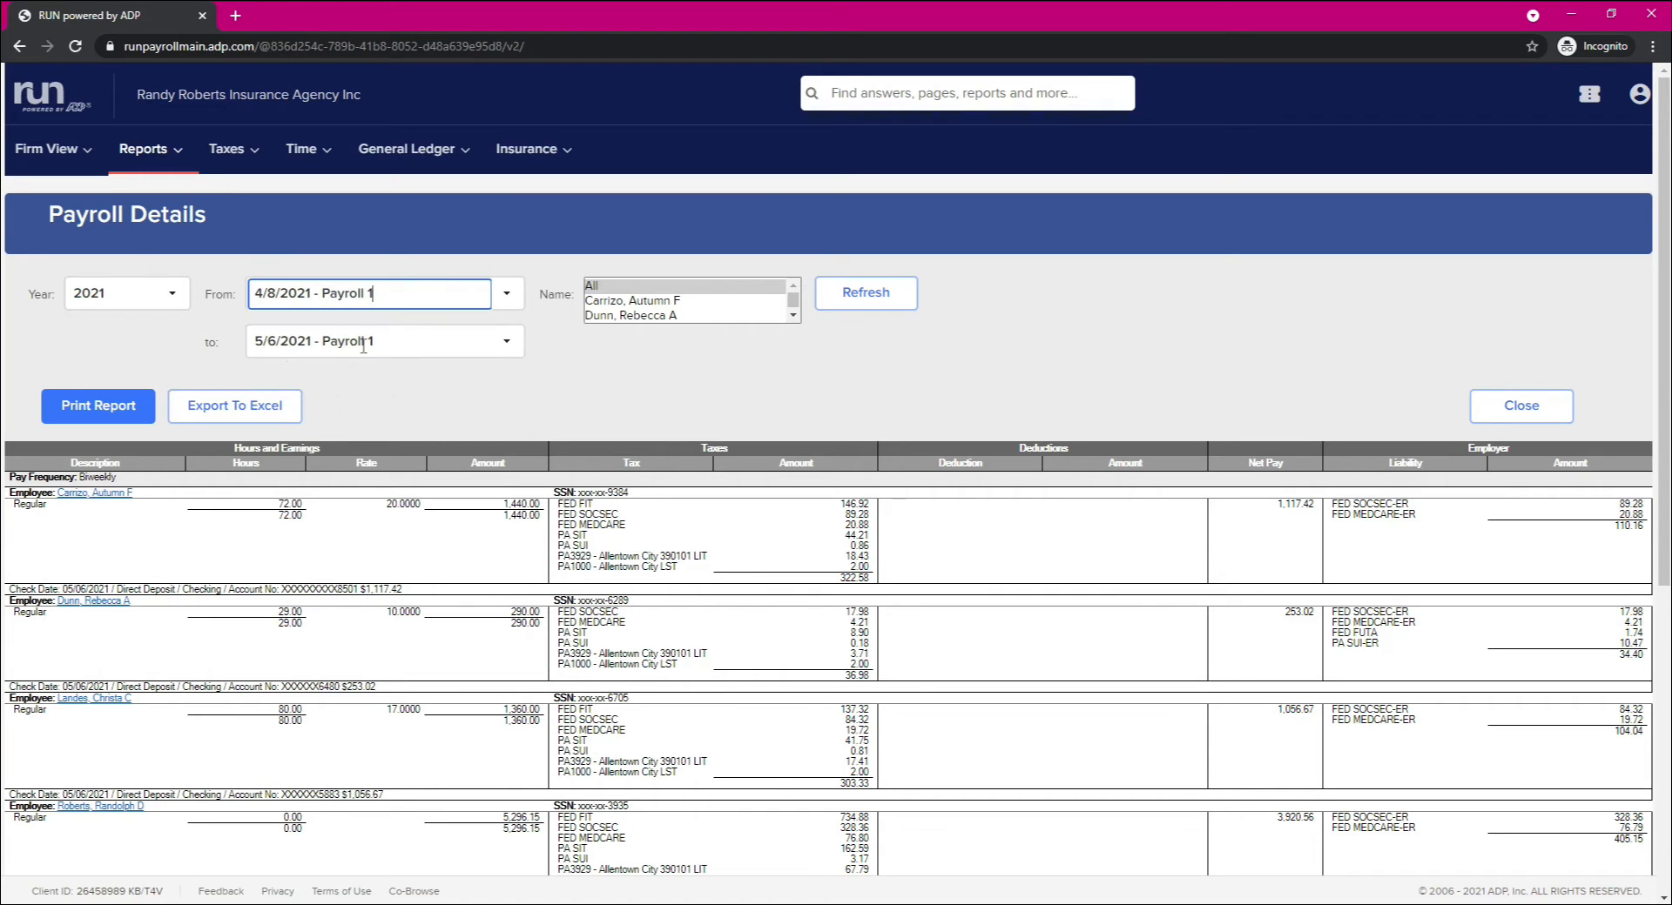
pyautogui.click(503, 346)
pyautogui.click(287, 372)
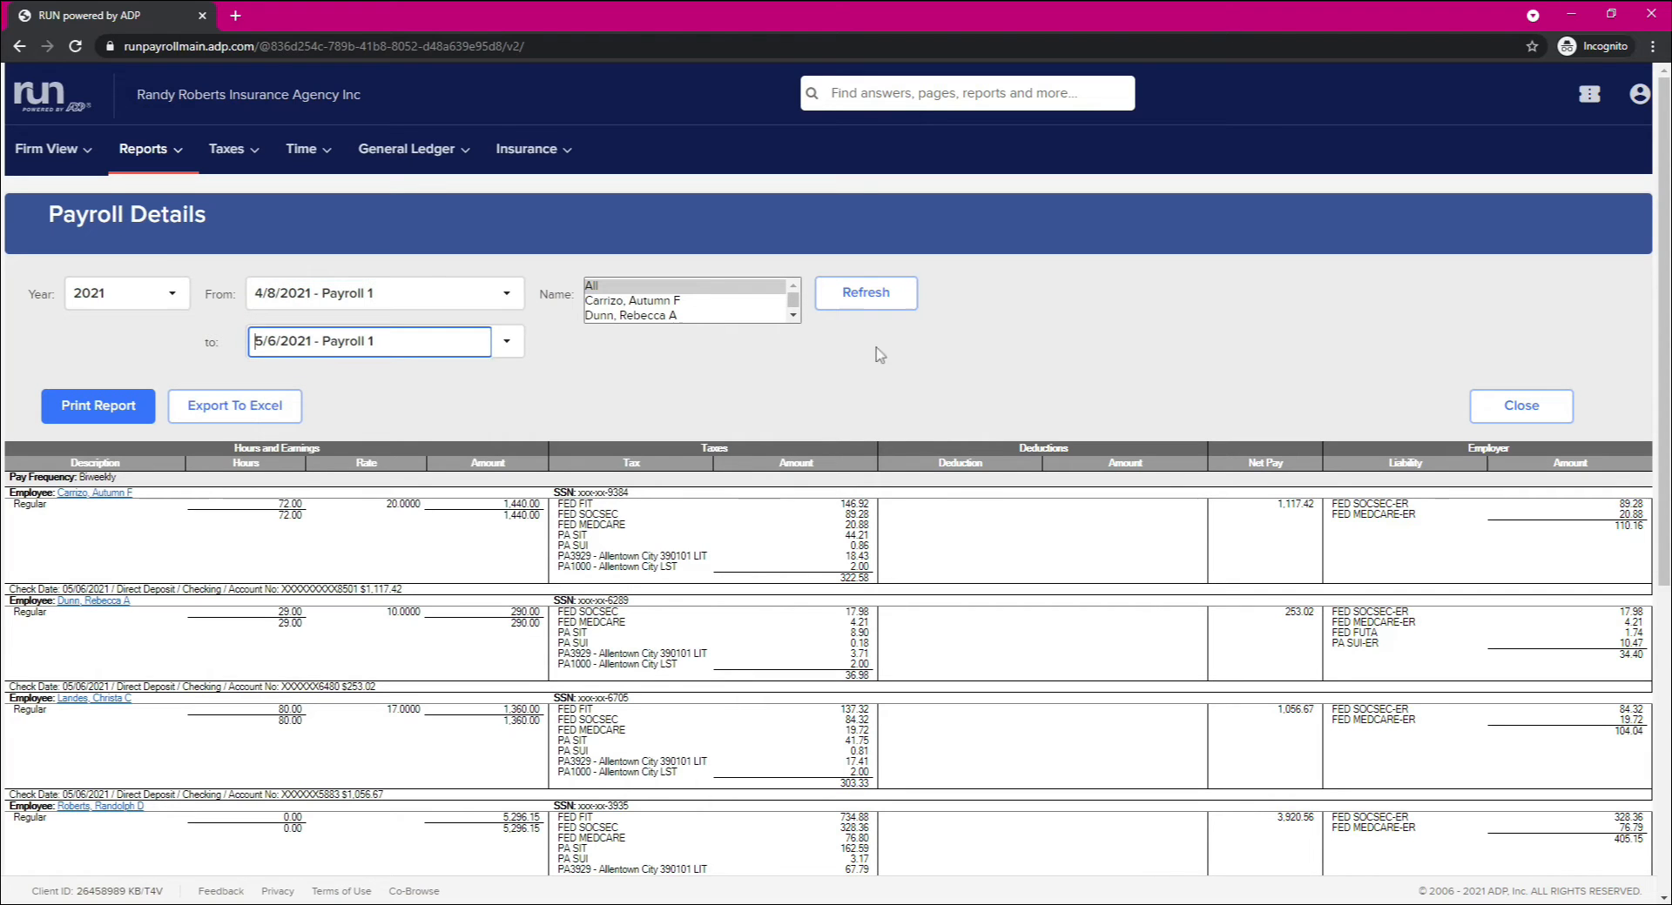
pyautogui.click(871, 298)
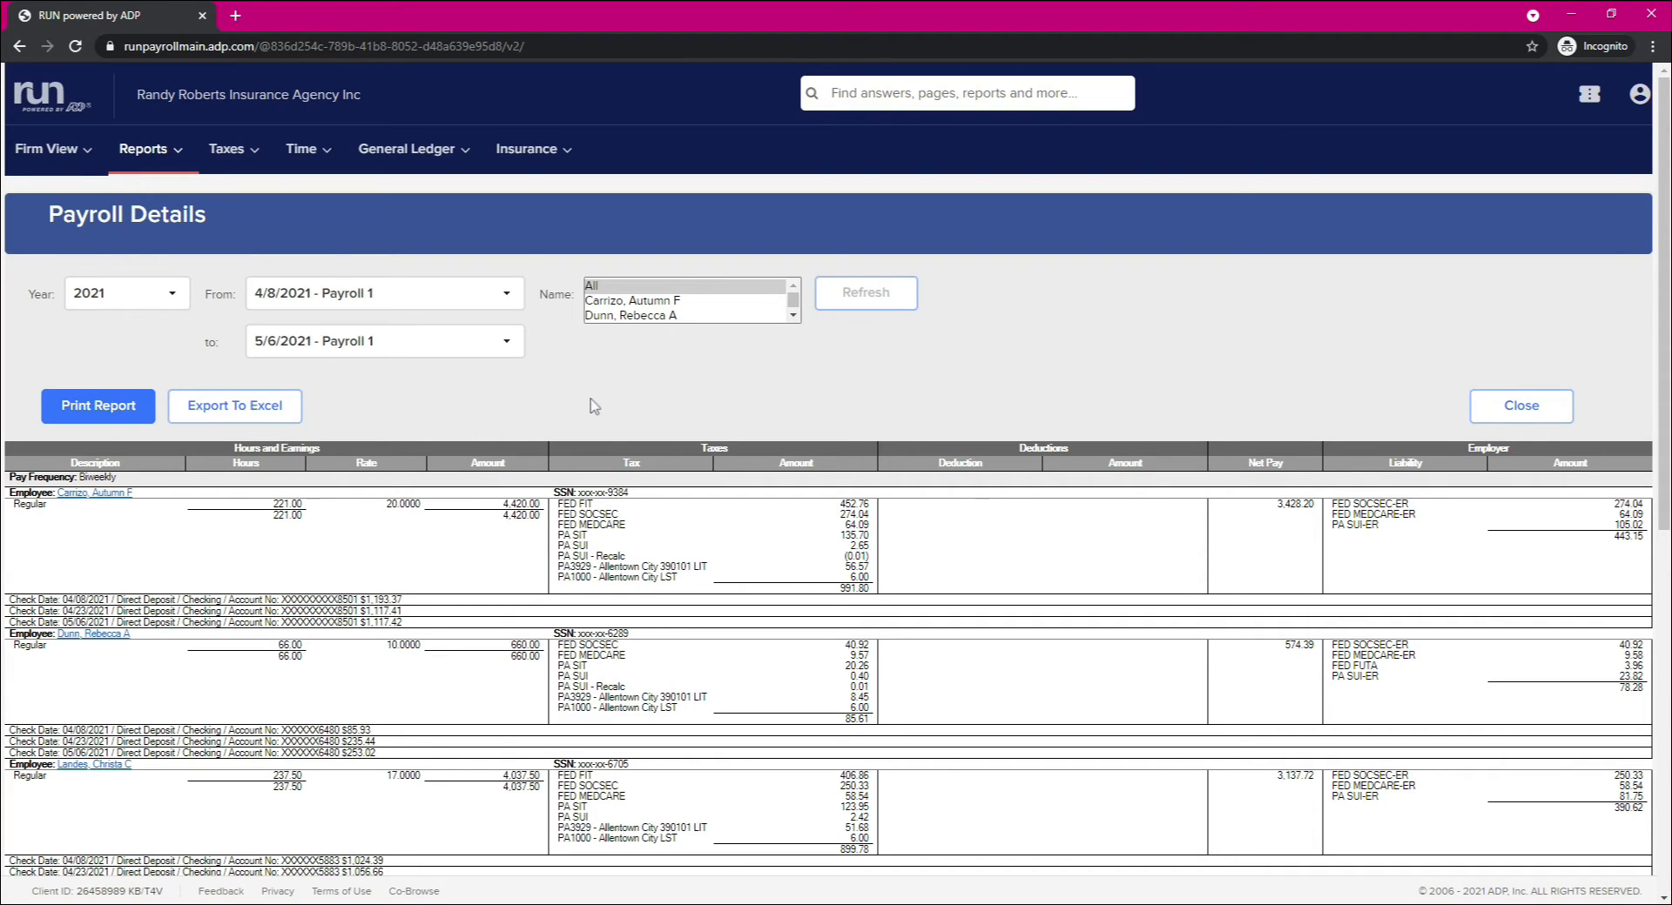
# Step: Set both ends of the report range to 5/6/2021 - Payroll 1 and refresh the report
pyautogui.click(505, 293)
pyautogui.click(279, 315)
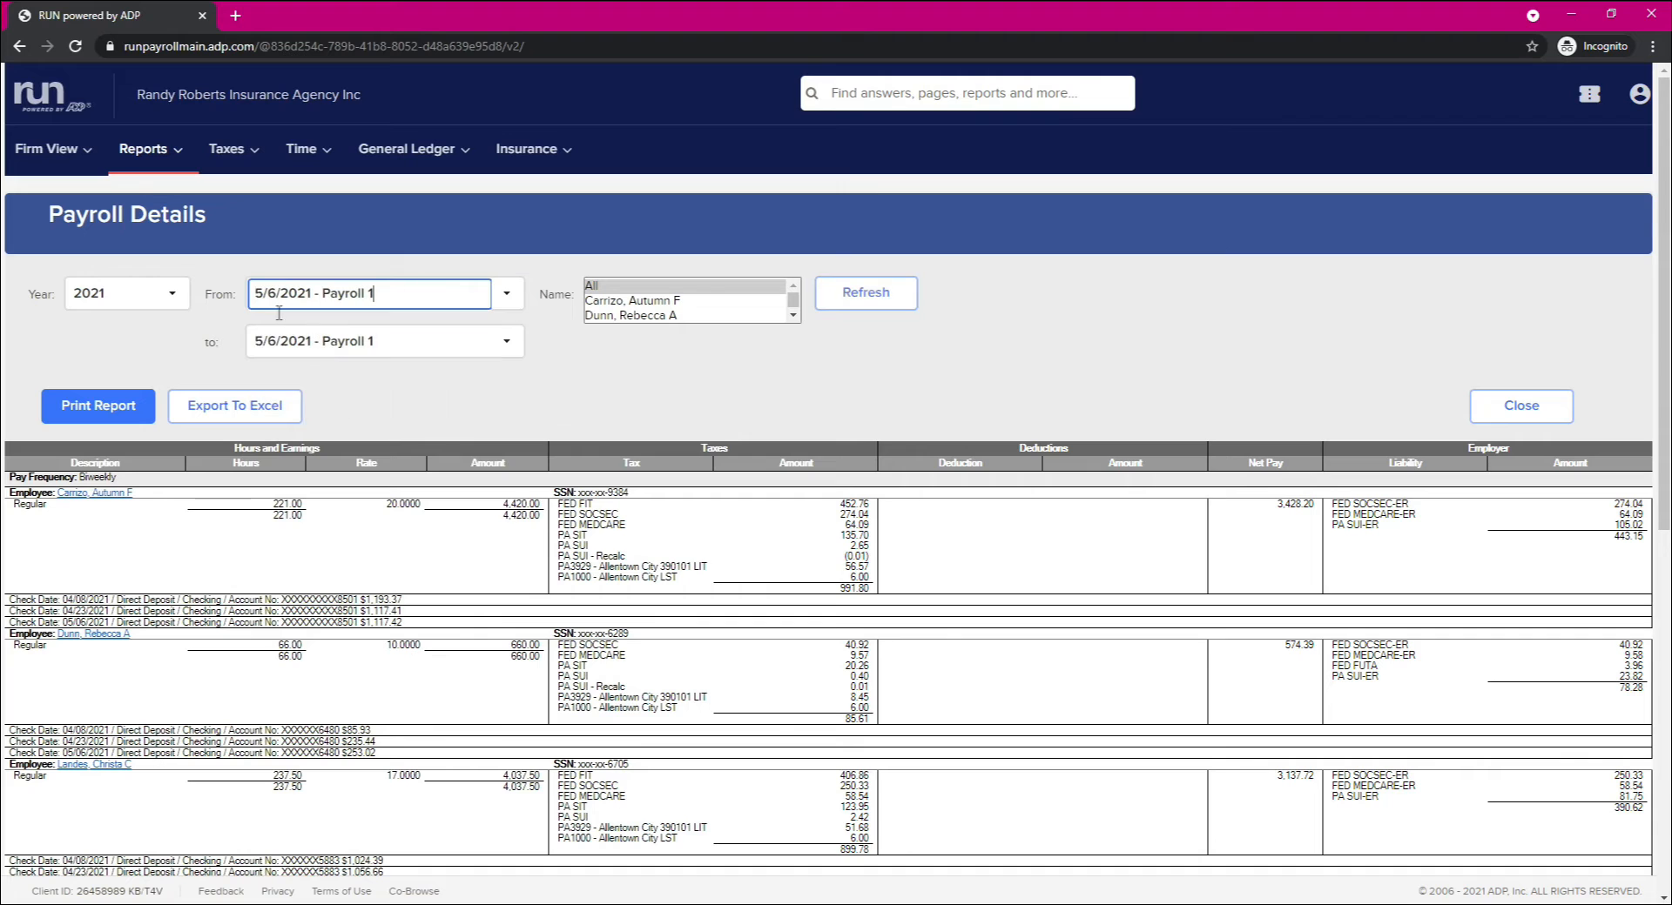
pyautogui.click(505, 341)
pyautogui.click(336, 375)
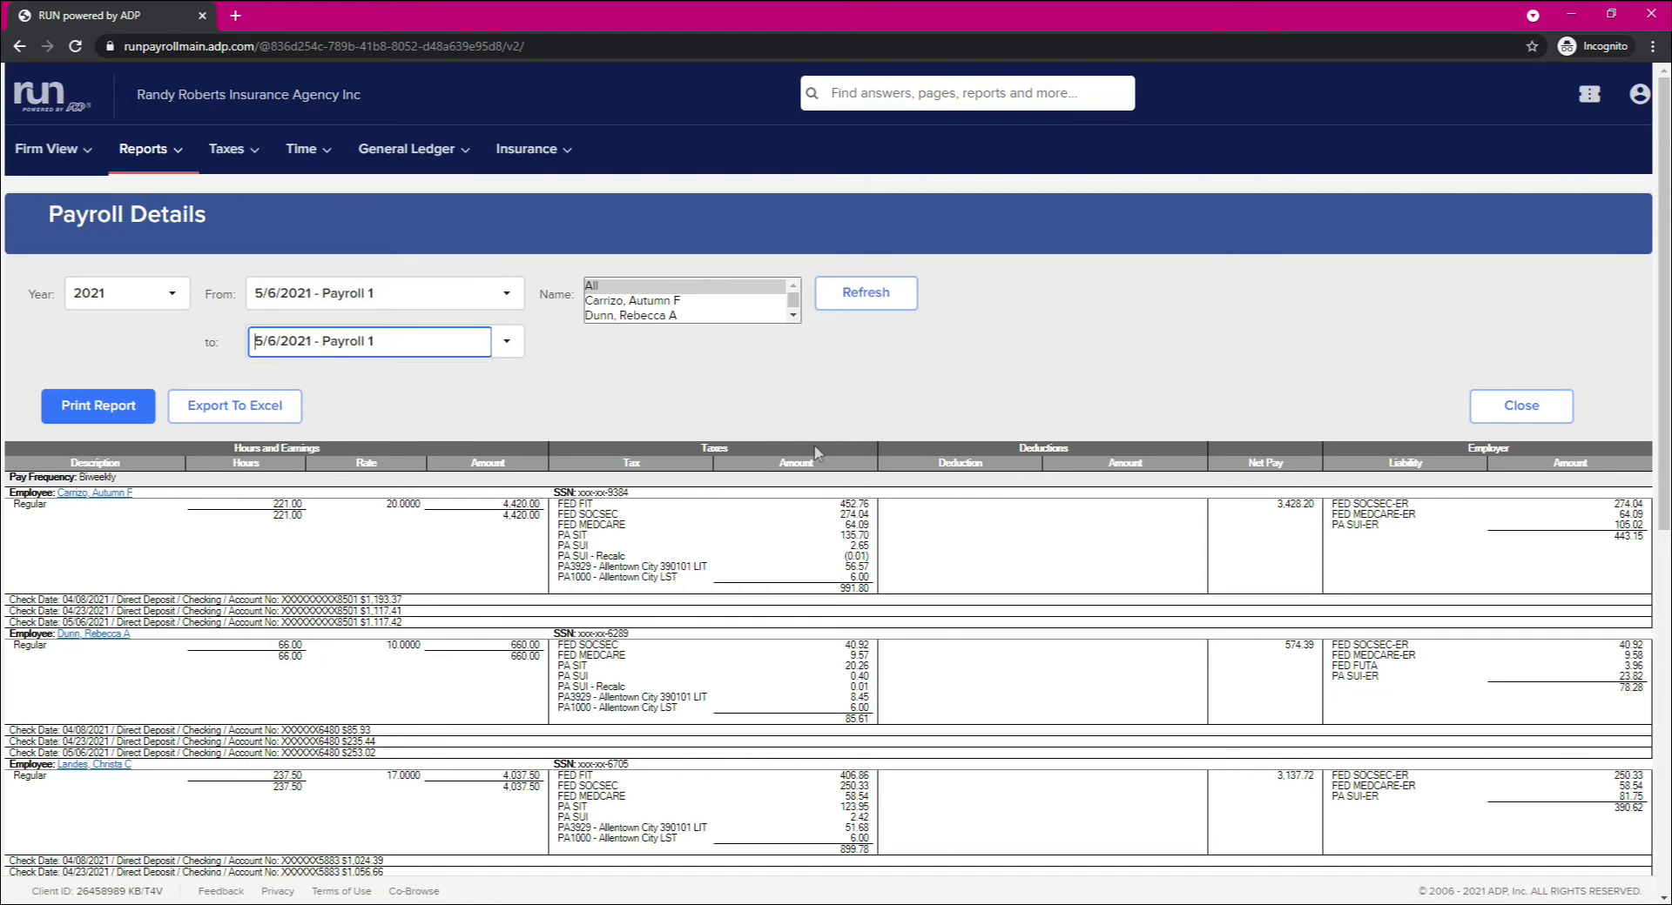
pyautogui.click(879, 296)
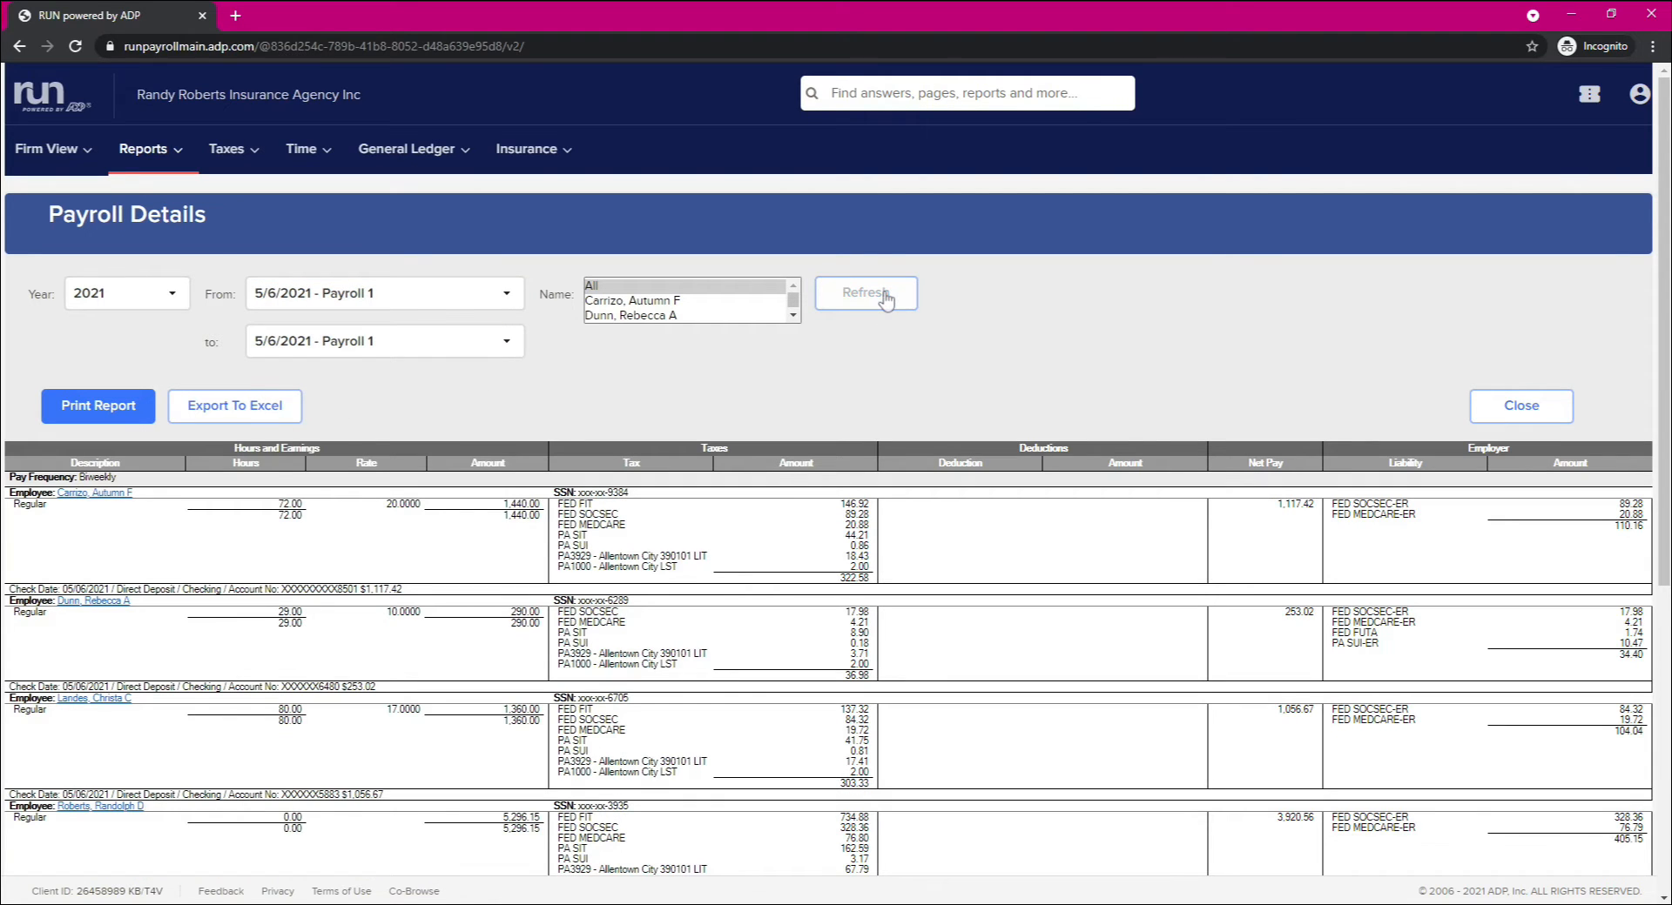
# Step: Export the Payroll Details report to Excel, accept the sensitive-data notice, and switch to the Payroll_Detail (35) workbook in Excel
pyautogui.click(237, 405)
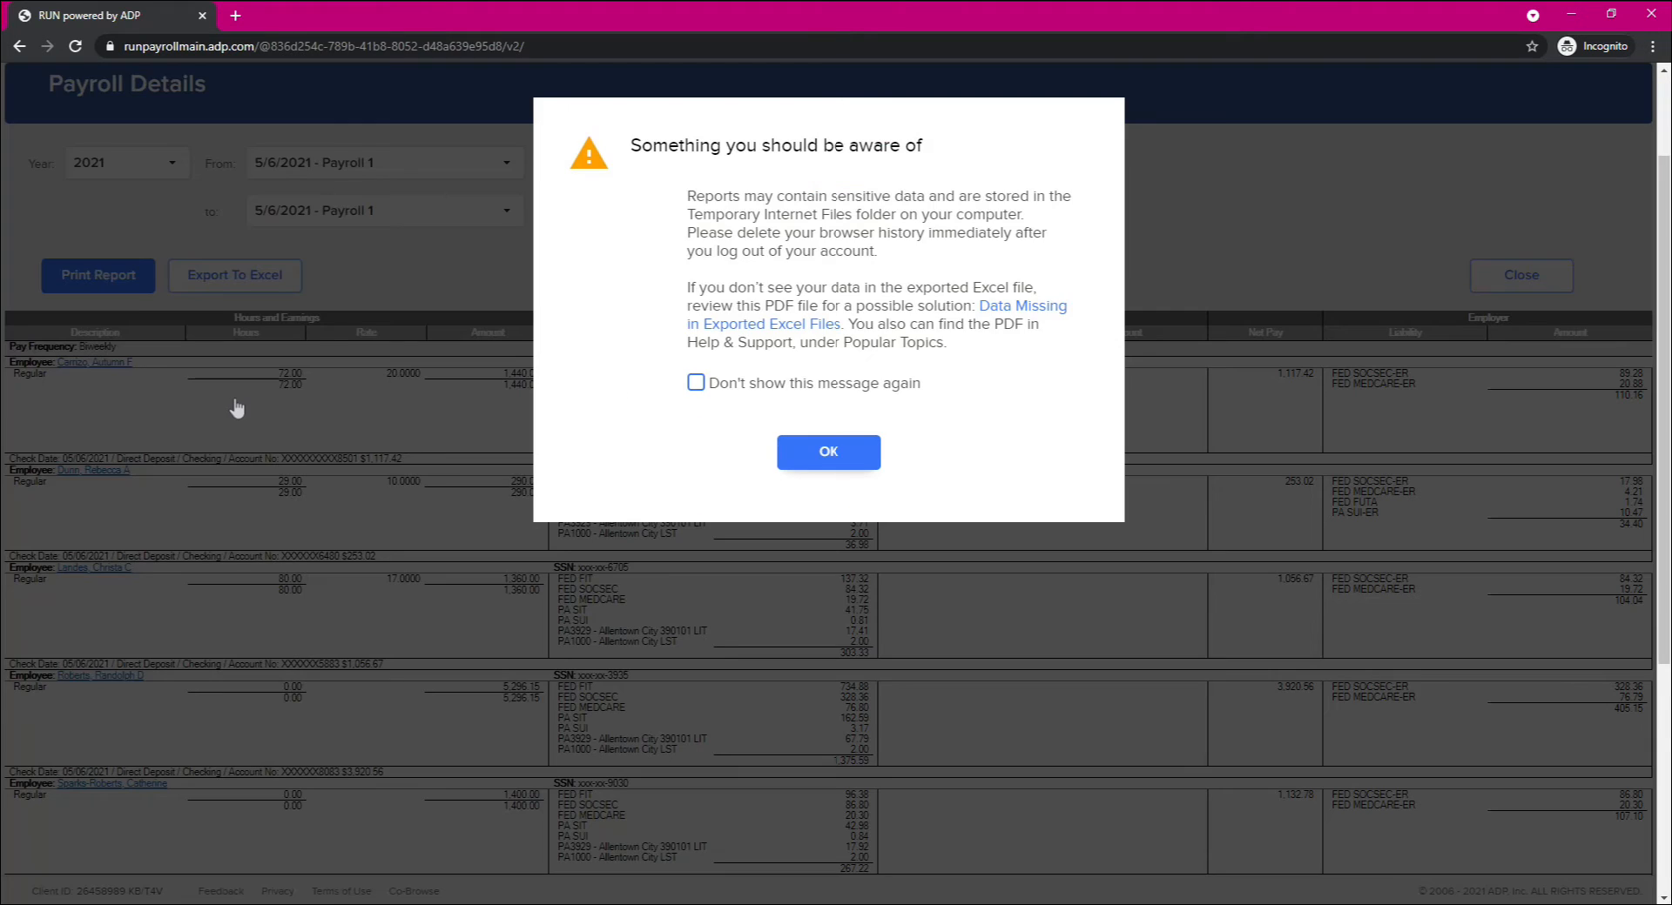
pyautogui.click(823, 457)
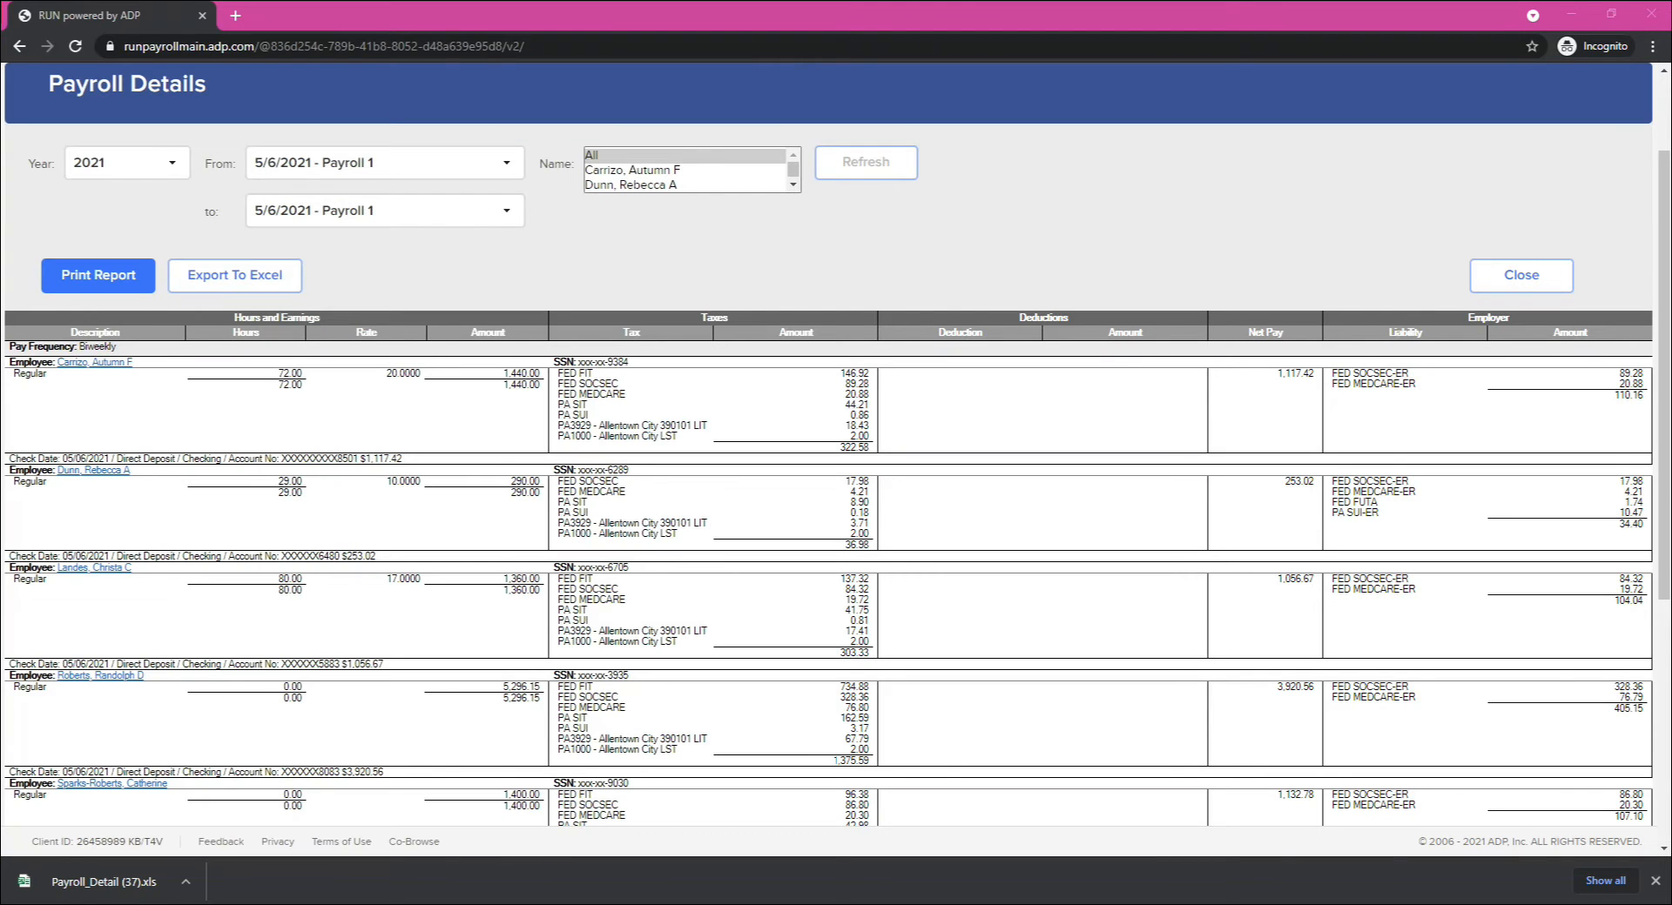
pyautogui.moveTo(1071, 904); pyautogui.dragTo(957, 2)
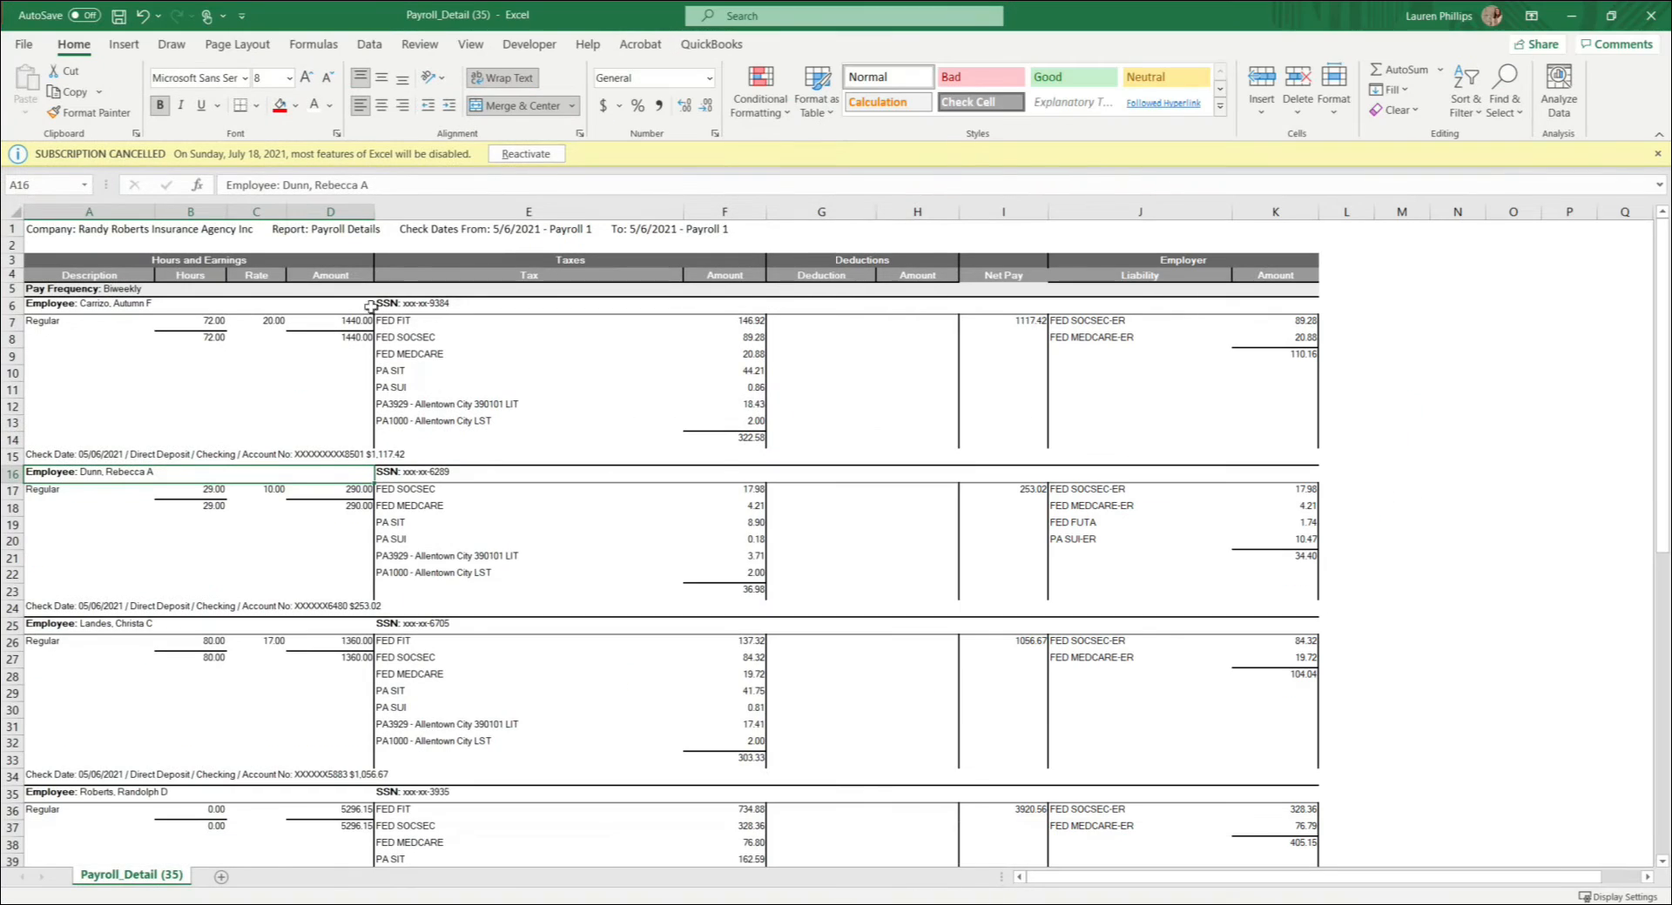
pyautogui.click(150, 231)
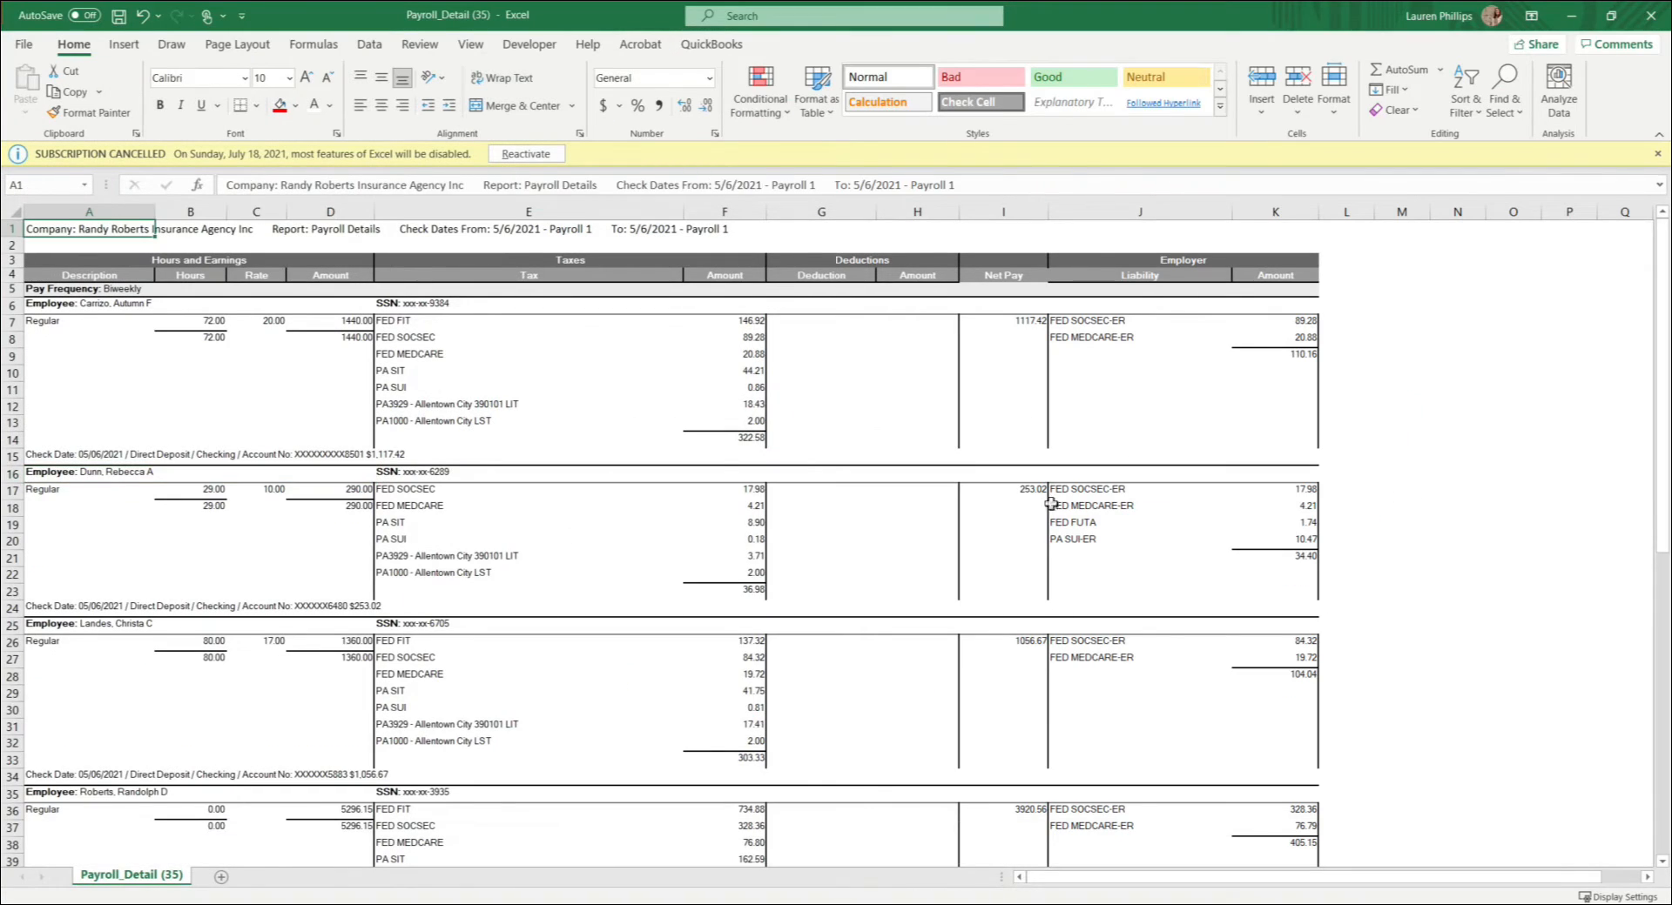
# Step: Arrange the Payroll Template workbook and the Payroll_Detail (35) workbook side by side on the screen
pyautogui.moveTo(1109, 14); pyautogui.dragTo(1670, 370)
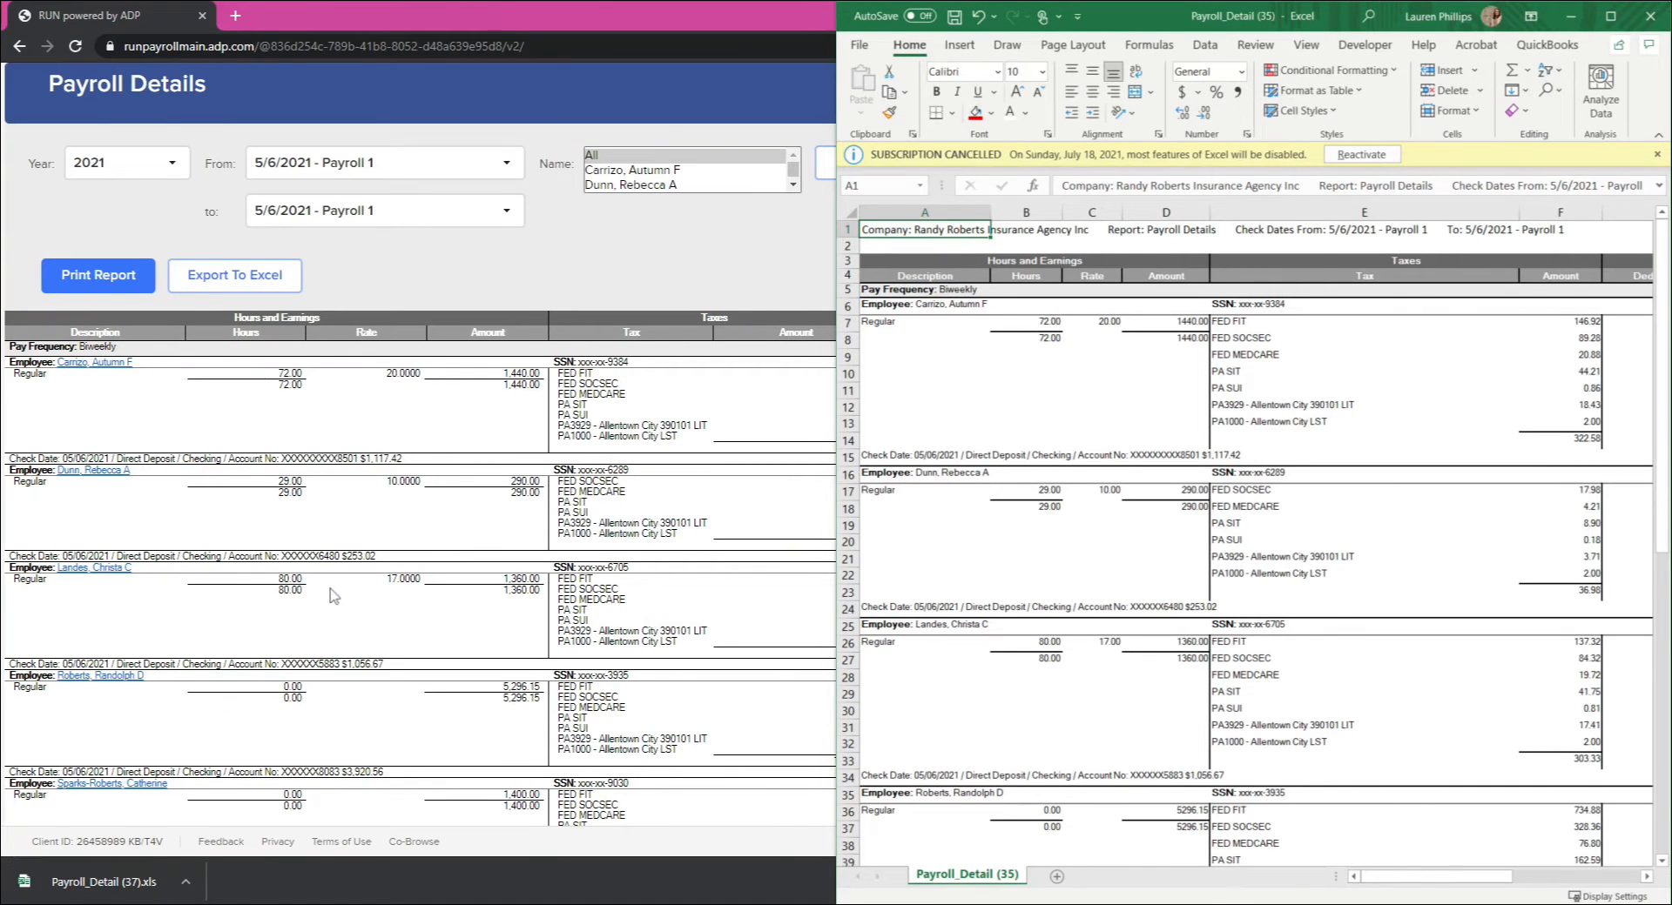
pyautogui.click(1610, 15)
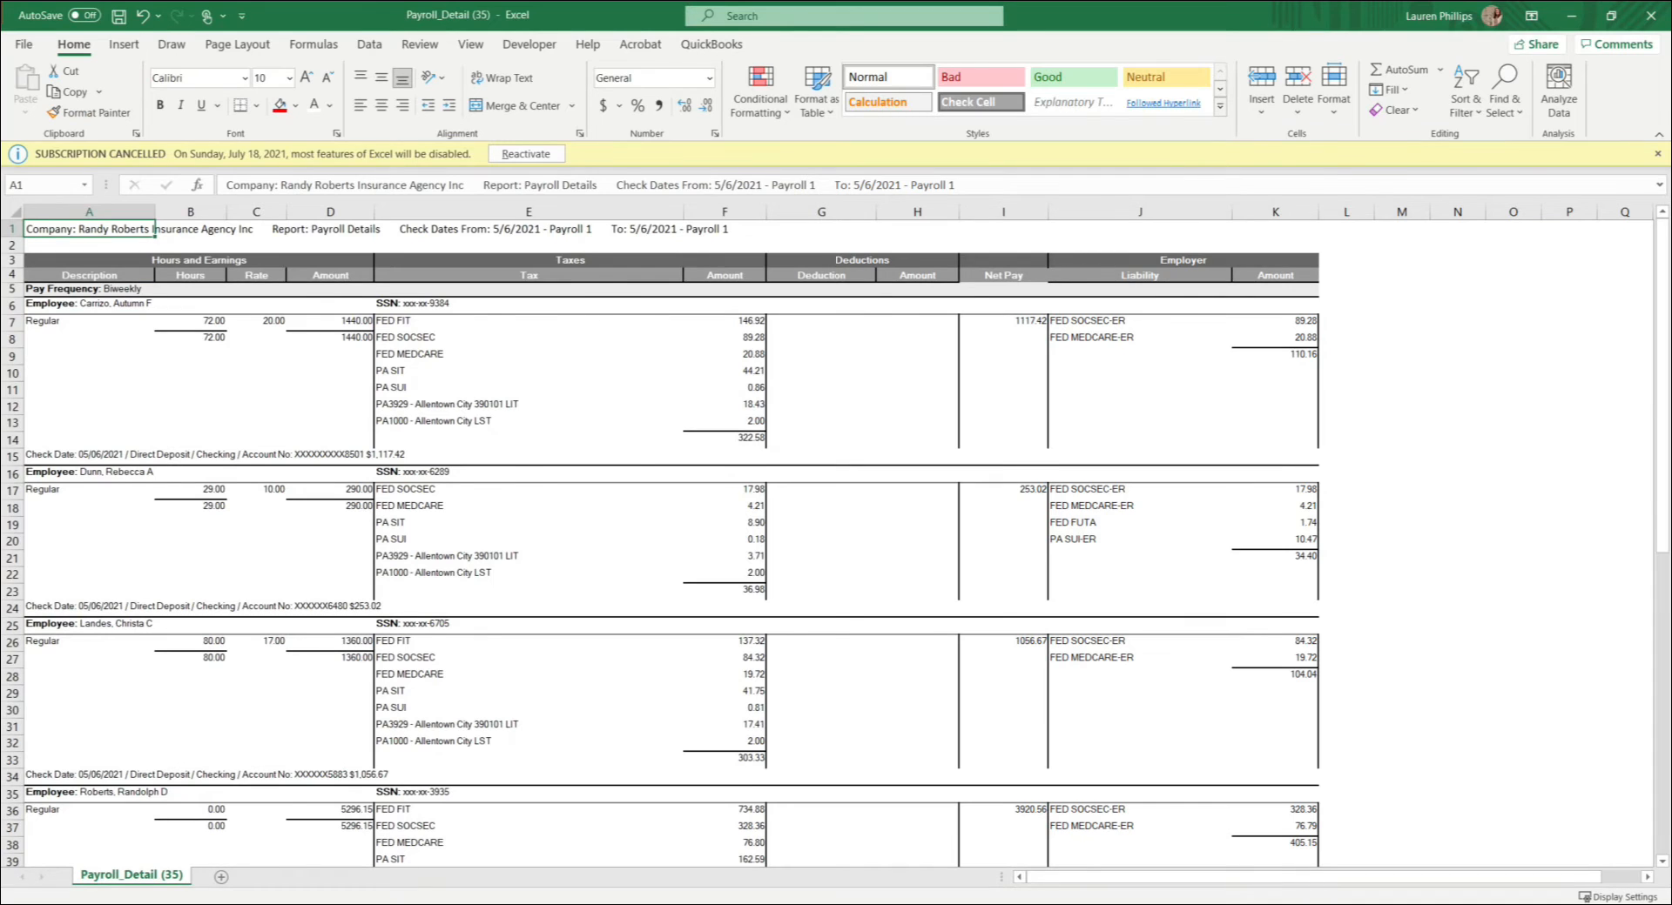
pyautogui.hotkey('alt', 'Tab')
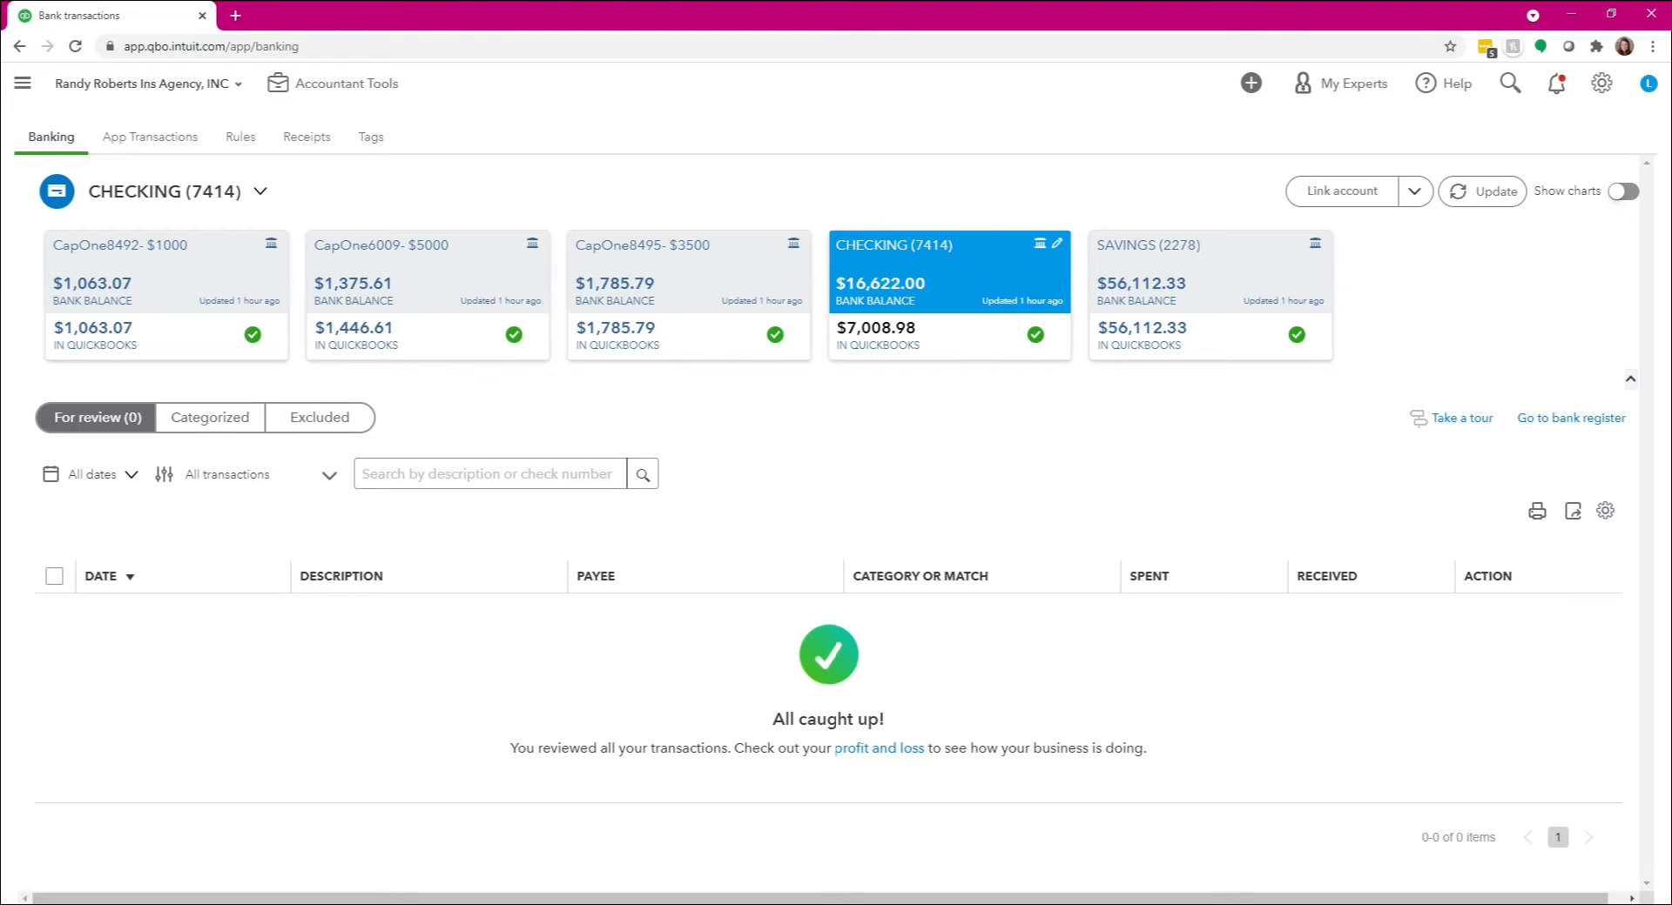
pyautogui.moveTo(1056, 19); pyautogui.dragTo(1, 281)
pyautogui.click(1291, 22)
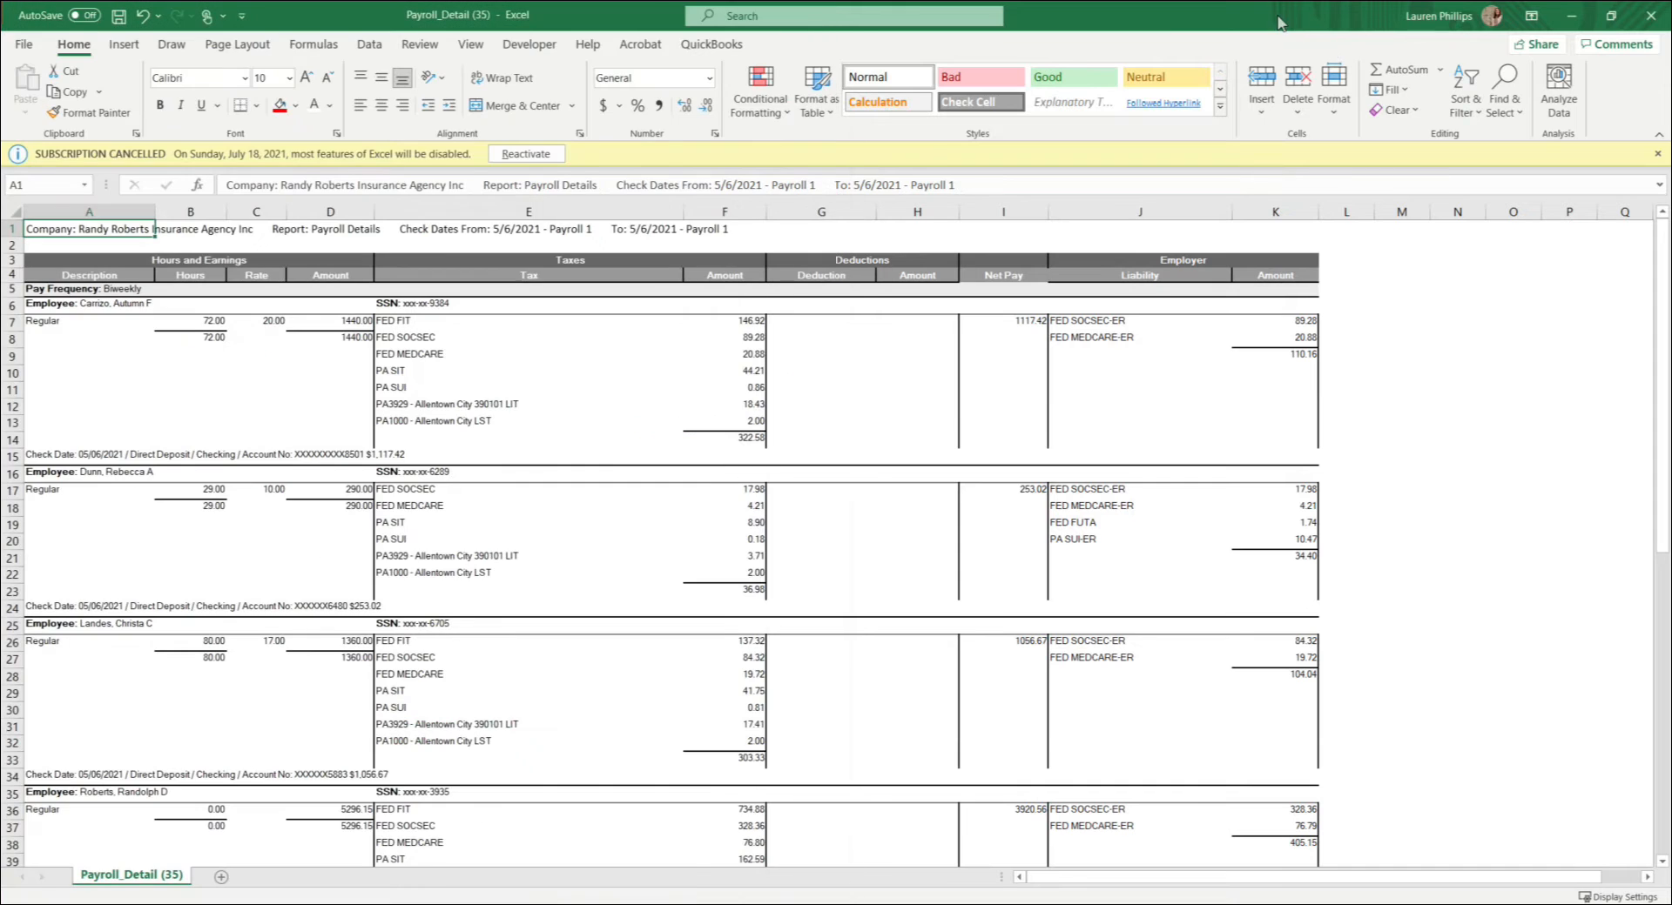
pyautogui.moveTo(1193, 14); pyautogui.dragTo(1671, 280)
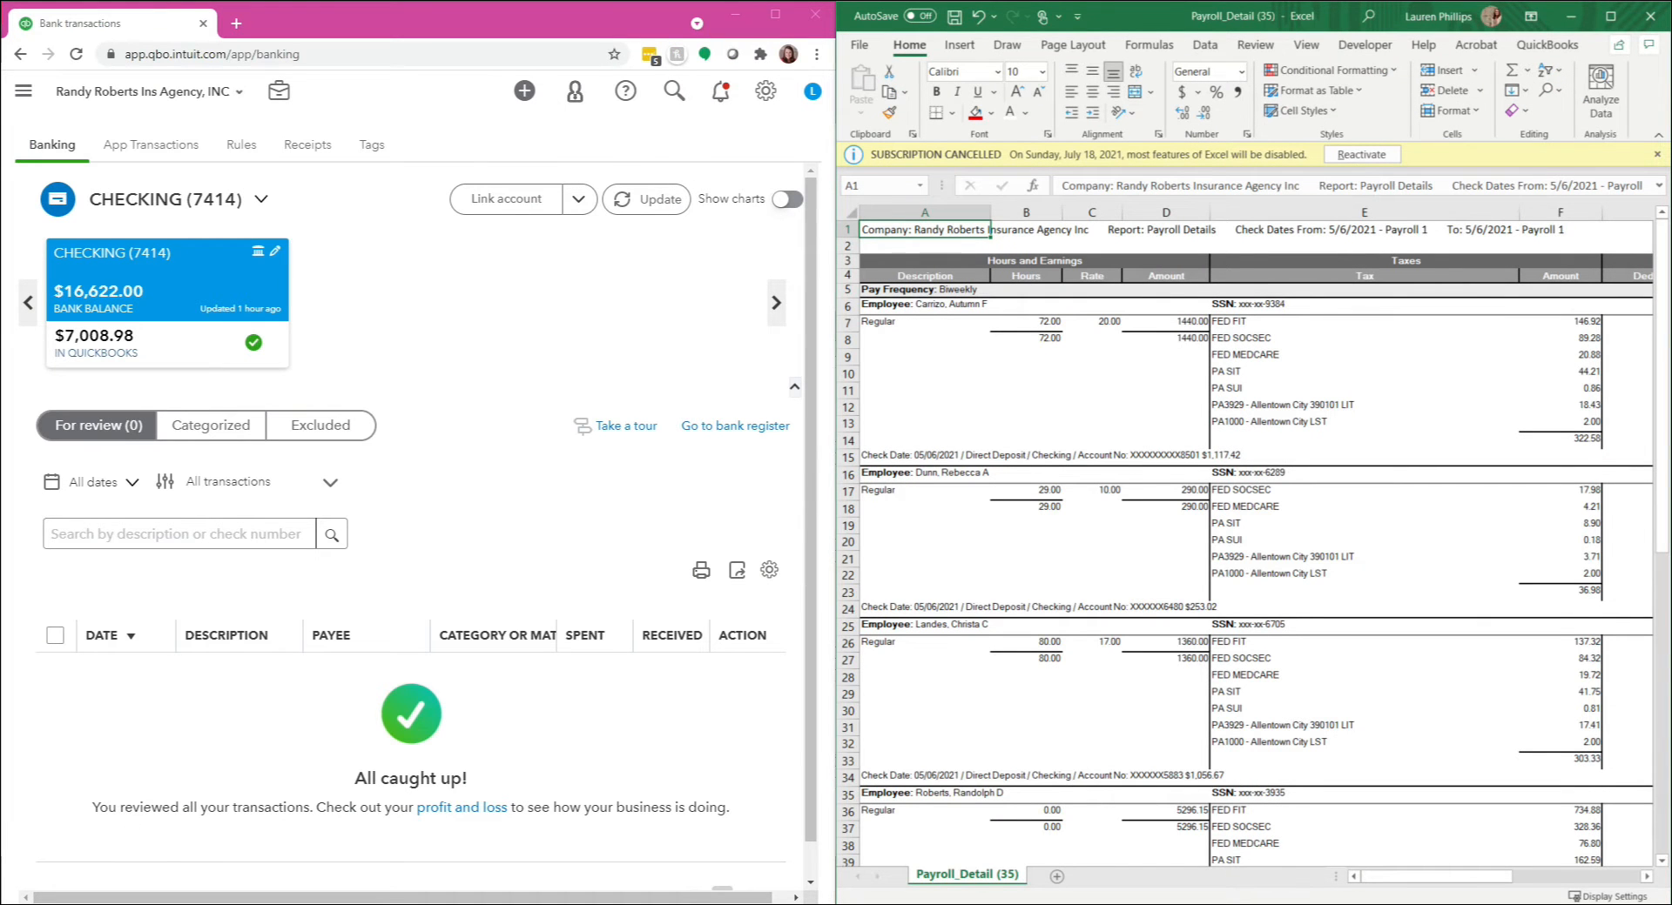
pyautogui.moveTo(1083, 674); pyautogui.dragTo(0, 348)
# Step: Create a copy of the Template sheet and place it between the Template and 2021.05.06 sheets
pyautogui.click(107, 874)
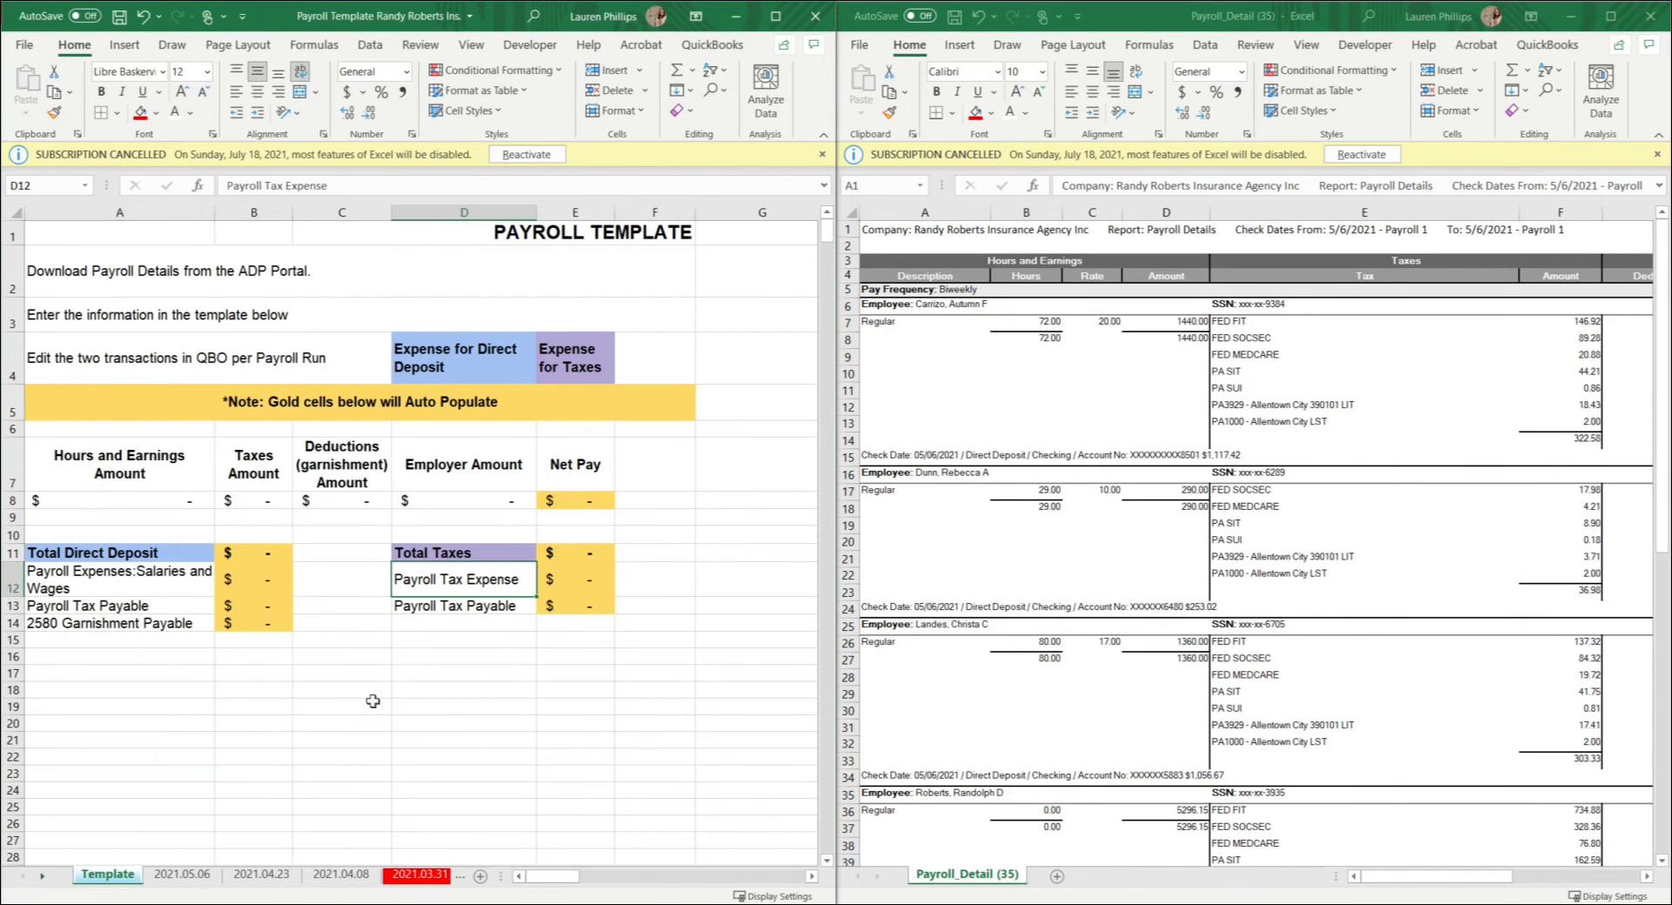
pyautogui.rightClick(127, 881)
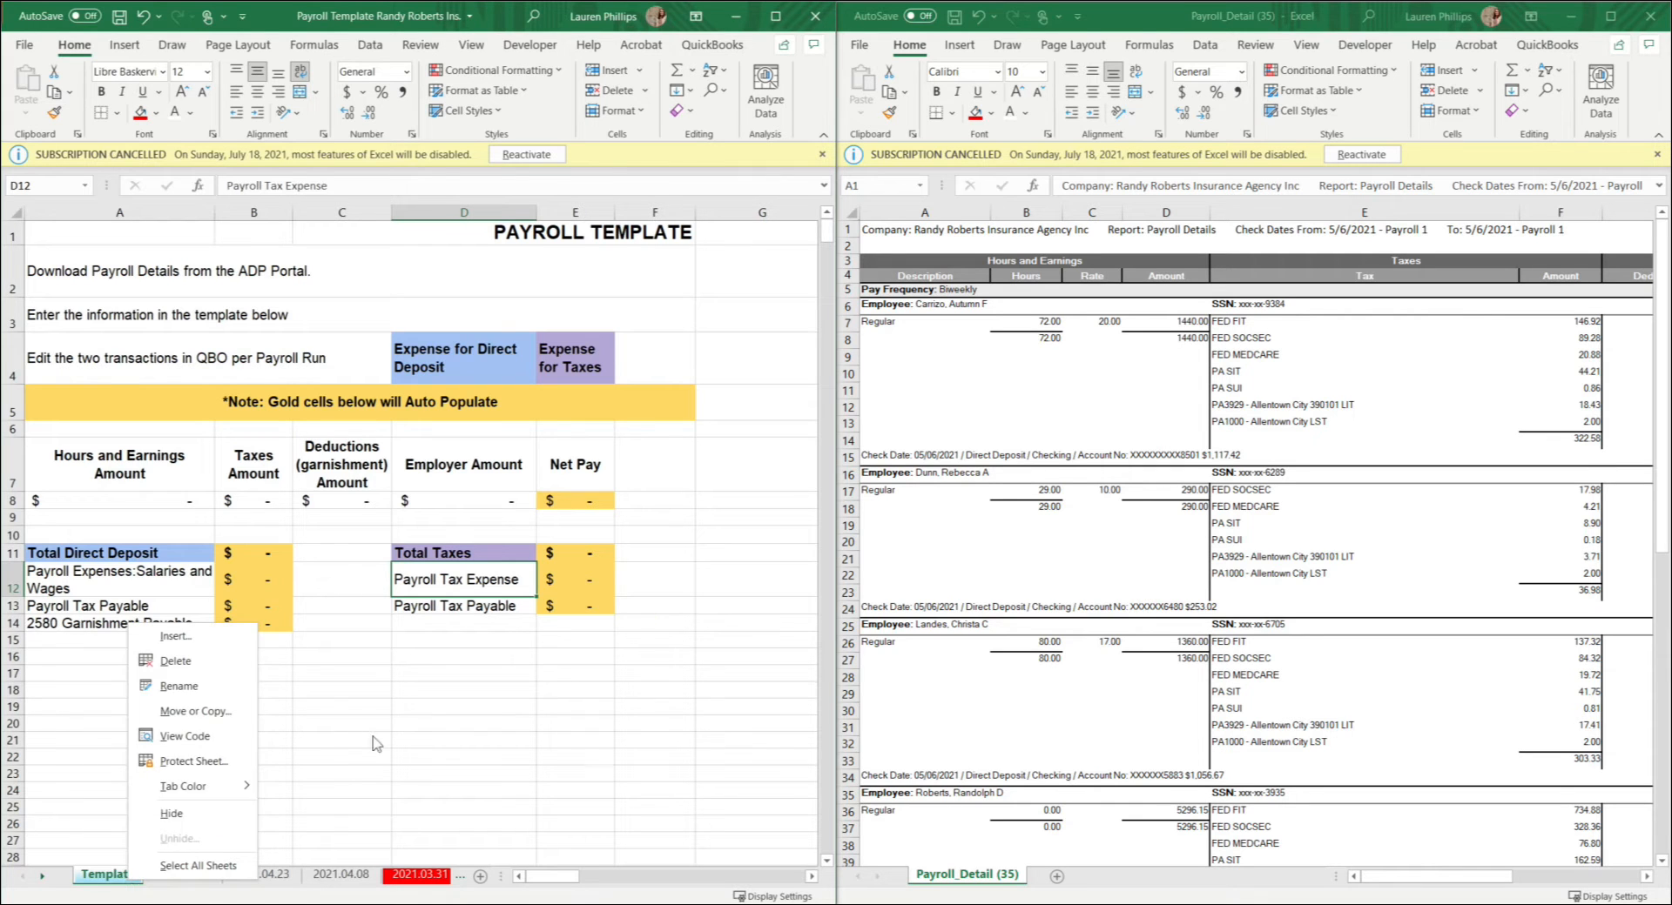
pyautogui.press('Escape')
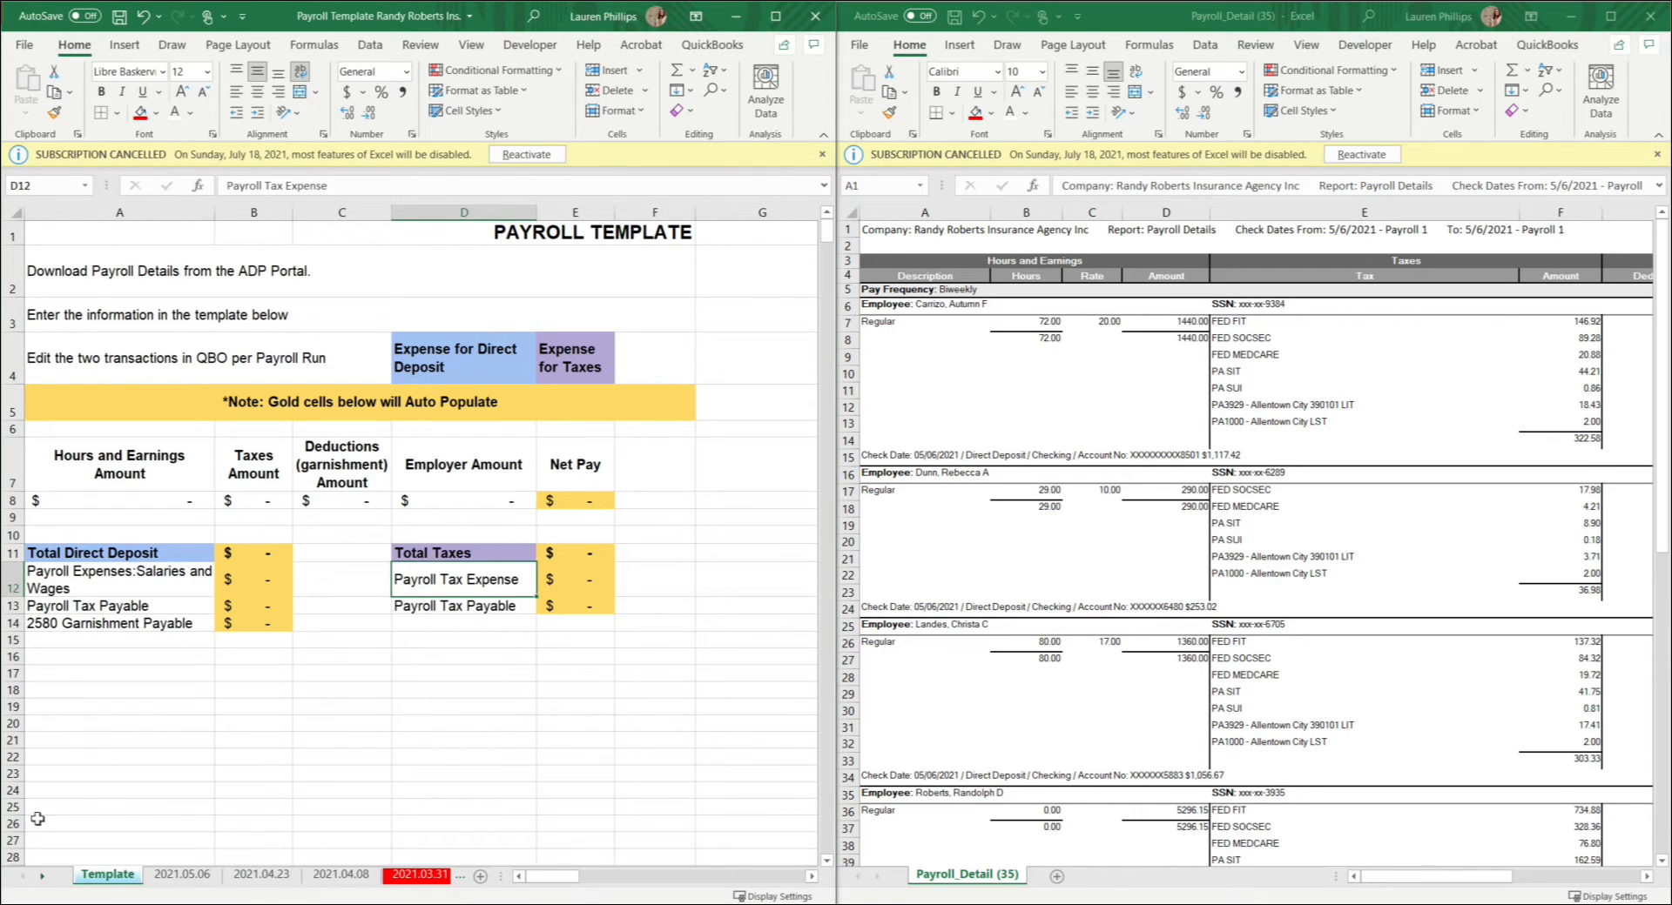
pyautogui.rightClick(86, 882)
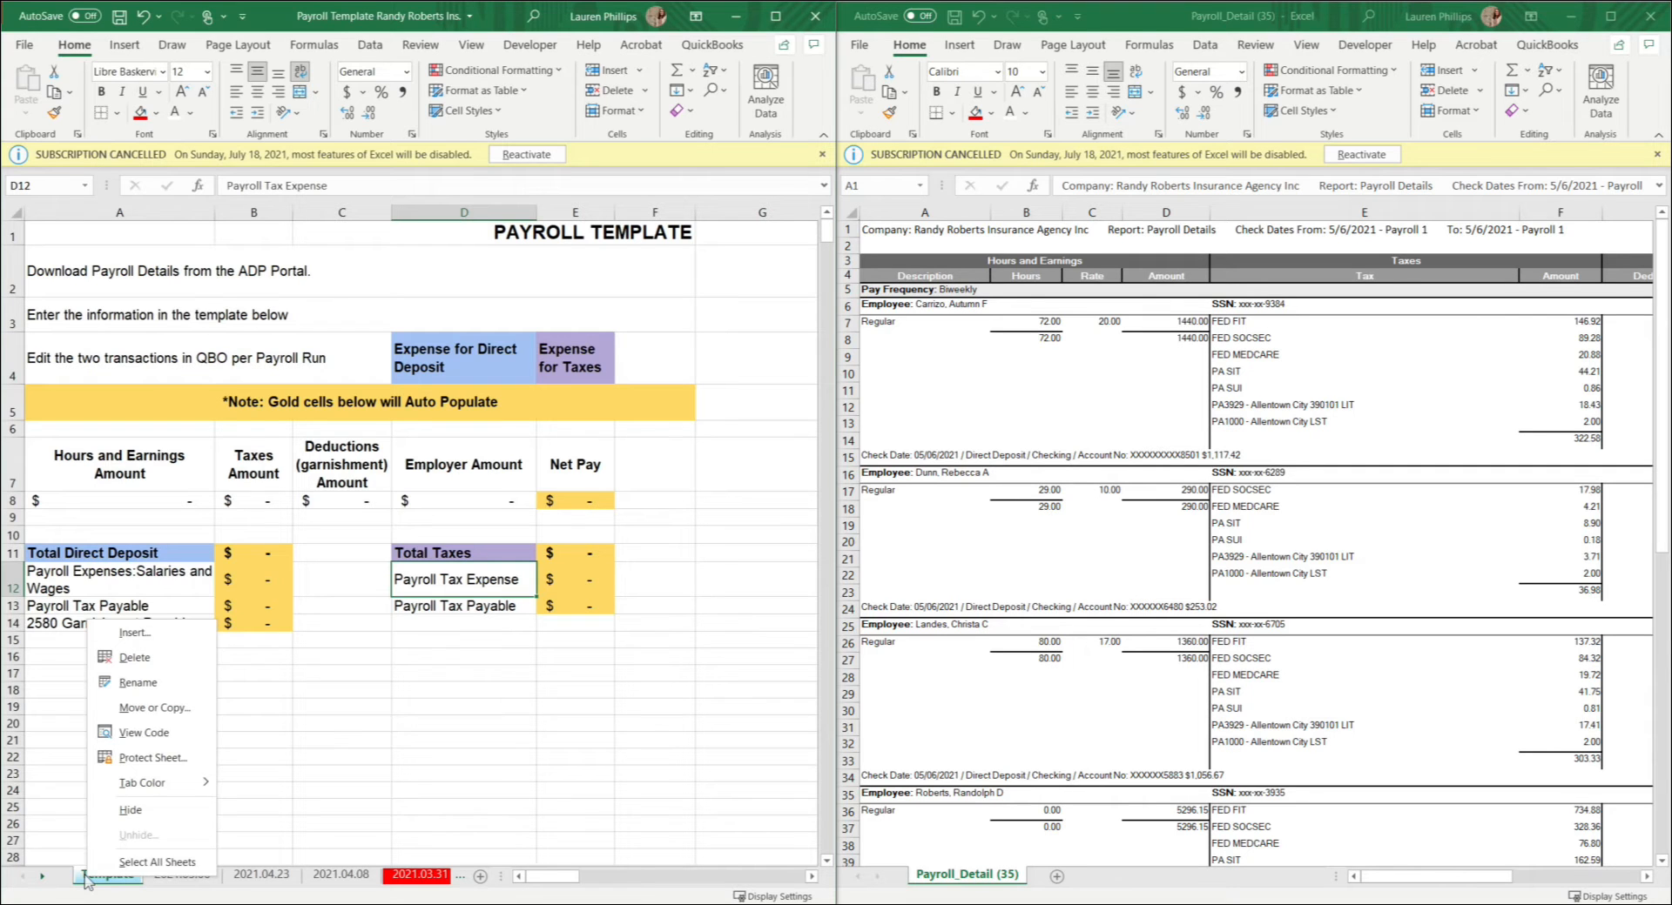
pyautogui.click(155, 708)
pyautogui.click(48, 784)
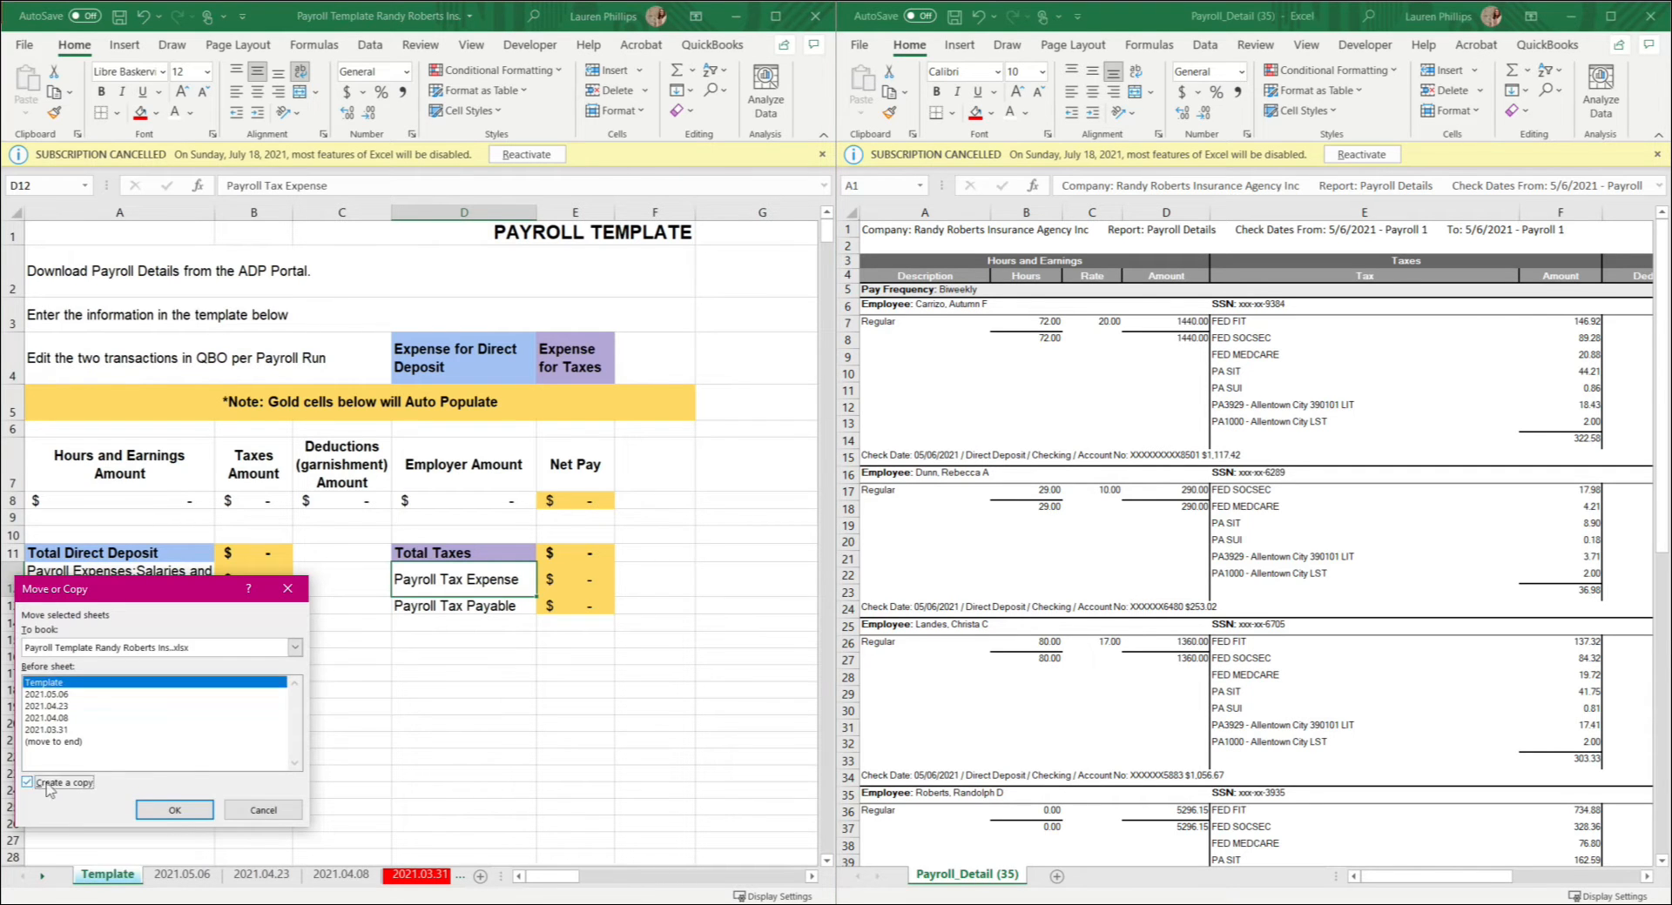
pyautogui.click(192, 811)
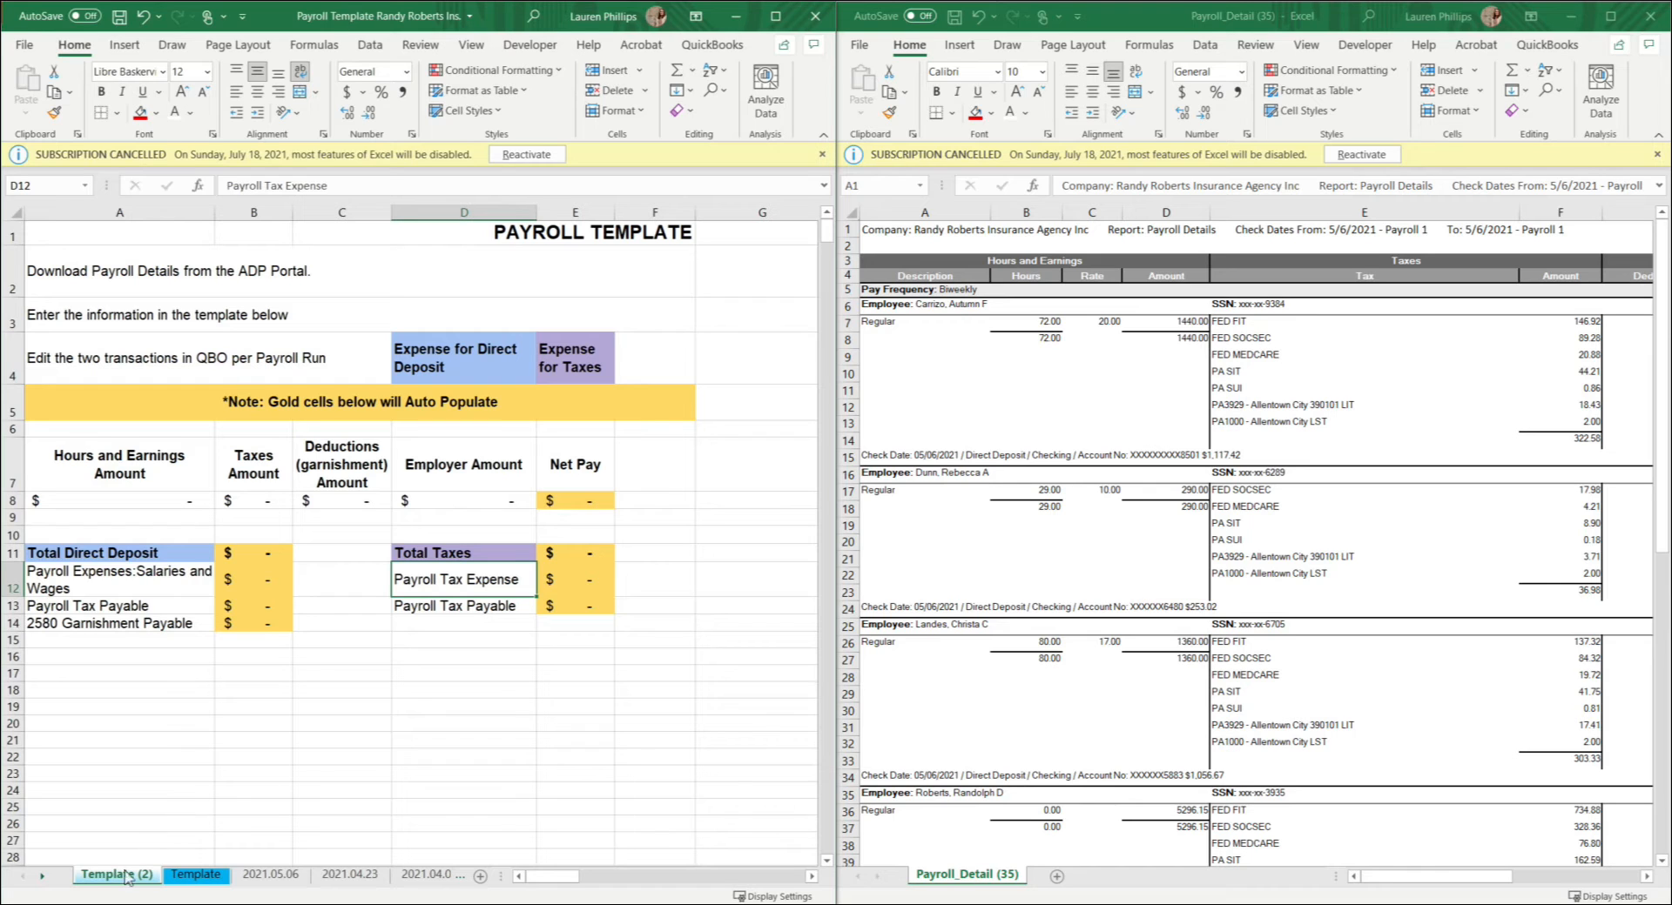
pyautogui.moveTo(126, 871); pyautogui.dragTo(240, 875)
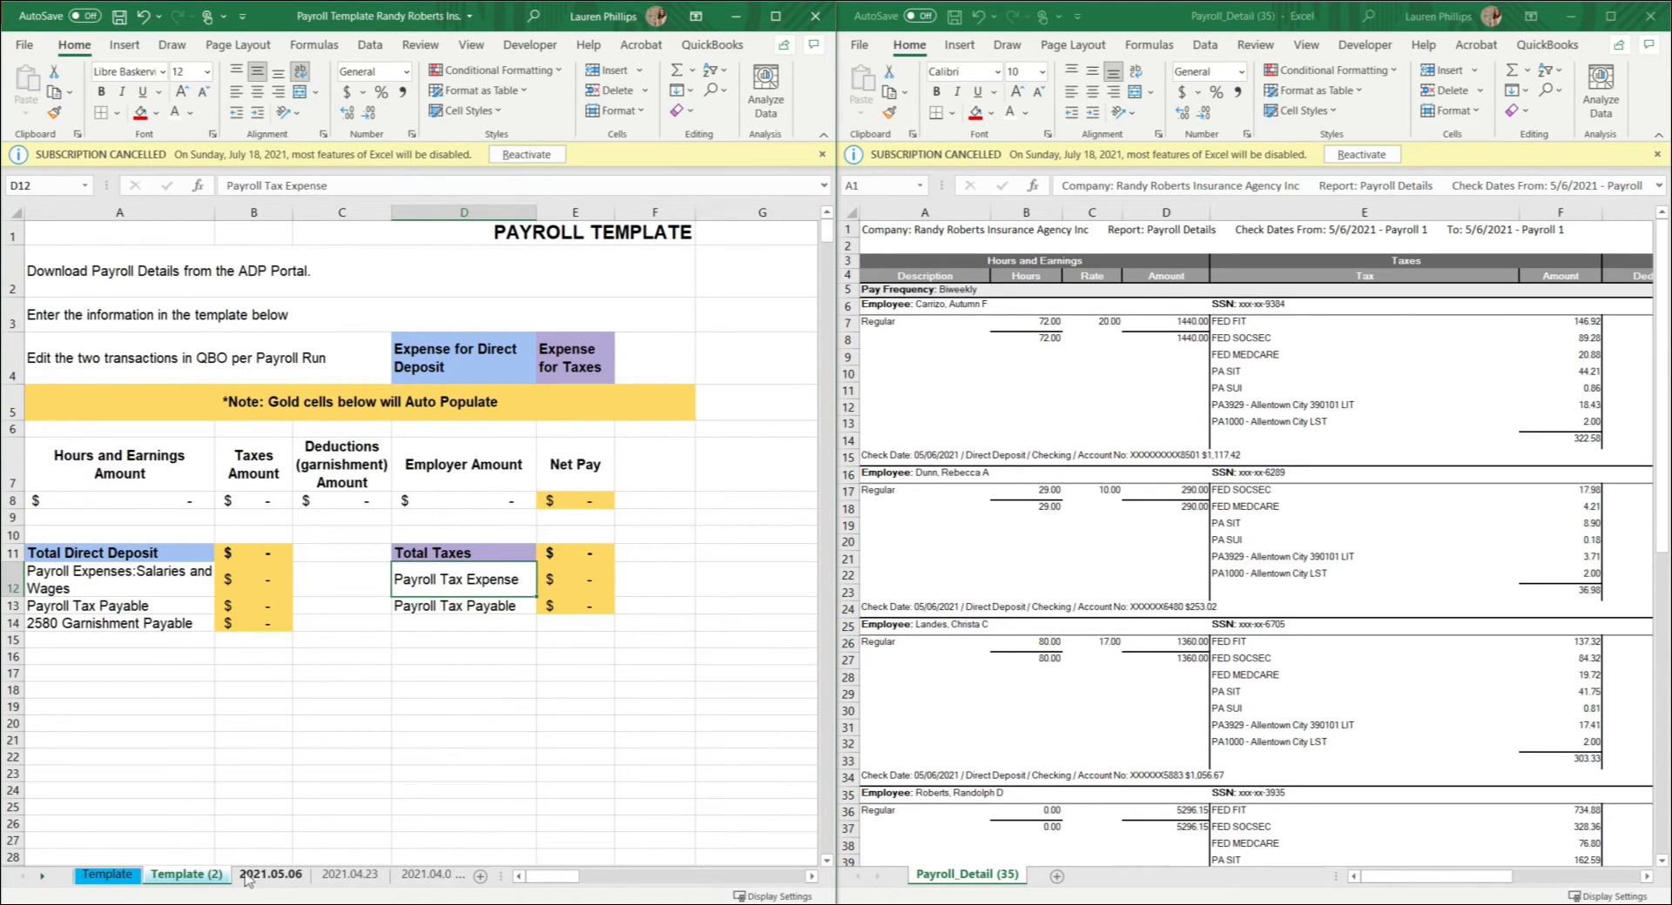
# Step: Rename the copied template sheet as 2015.05.06-2
pyautogui.doubleClick(215, 875)
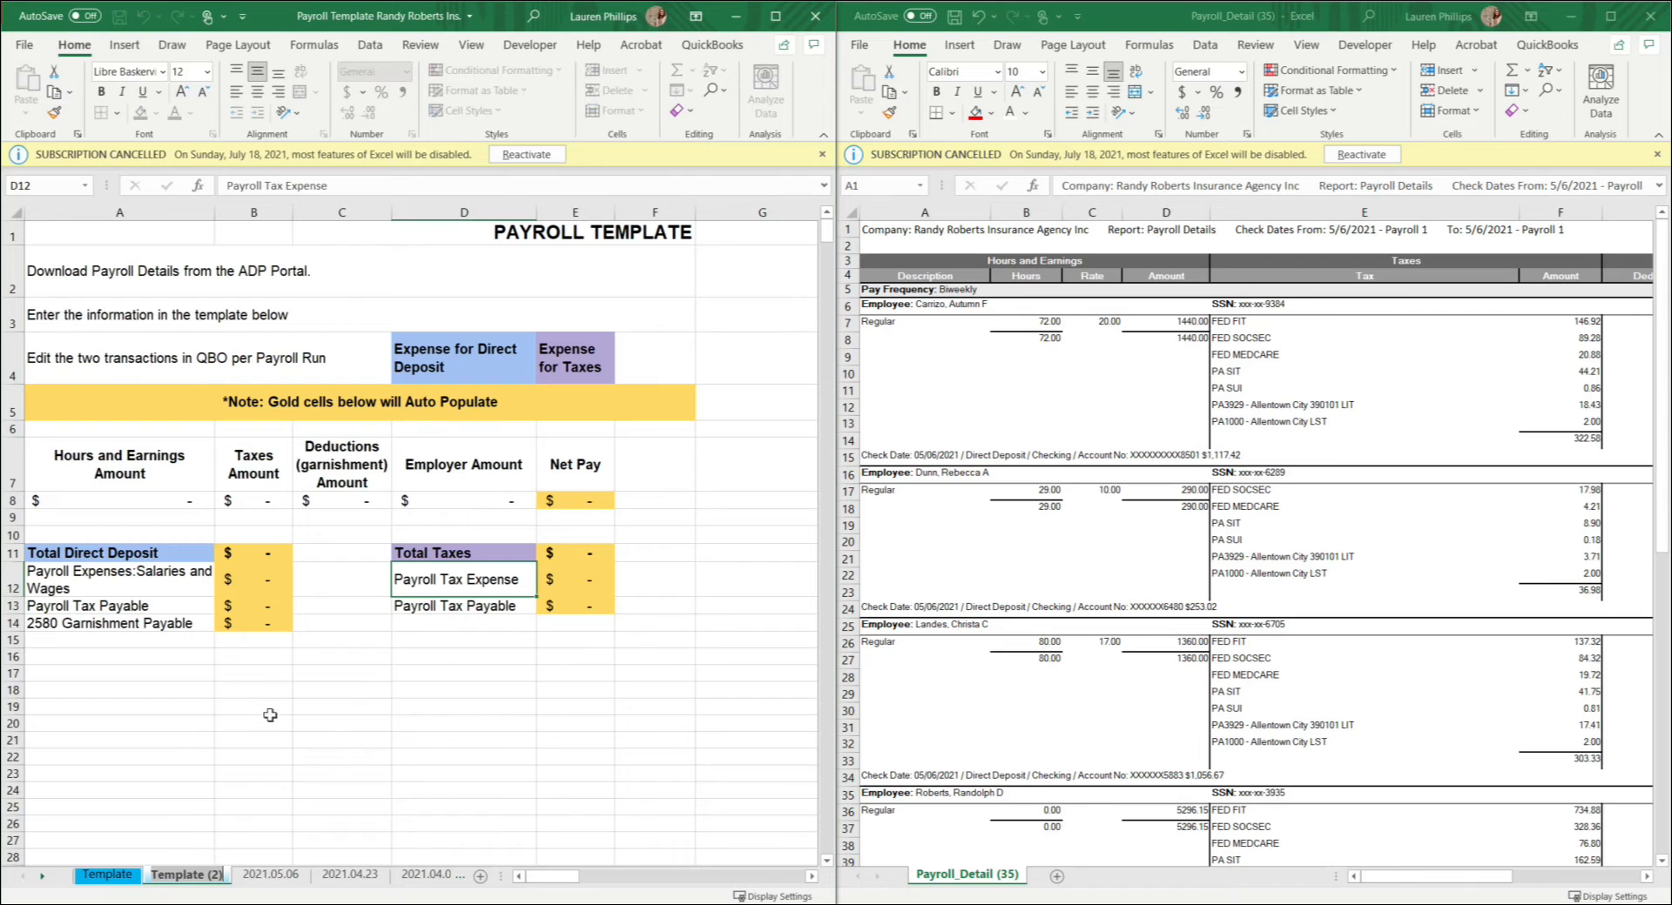
pyautogui.write('2015')
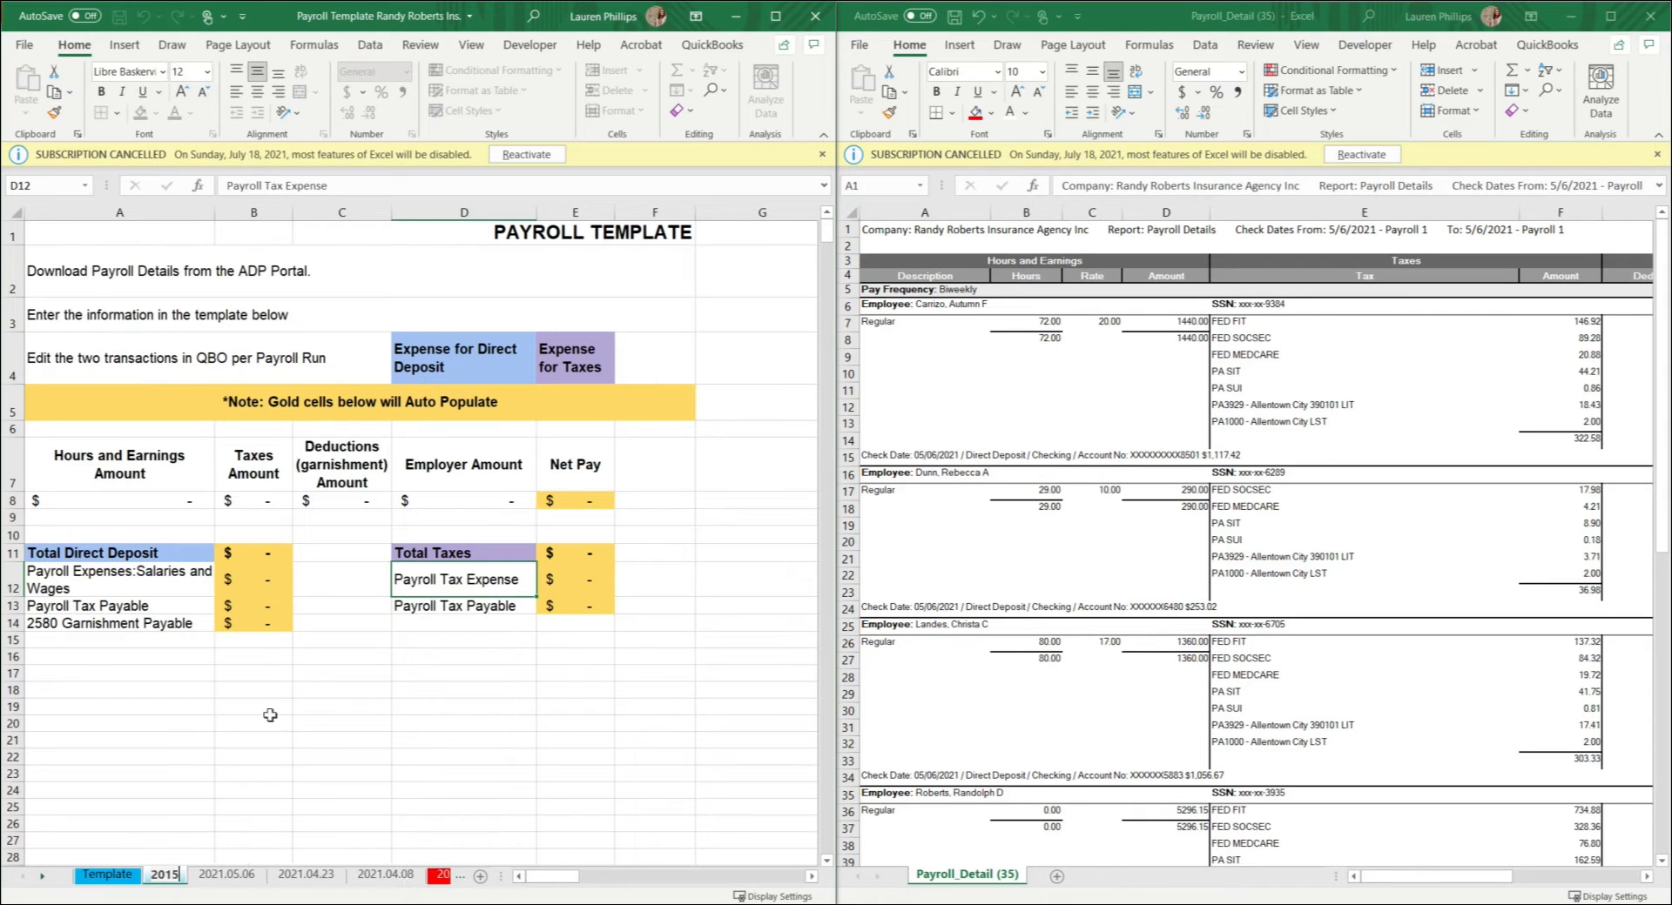
pyautogui.write('.05.06-2')
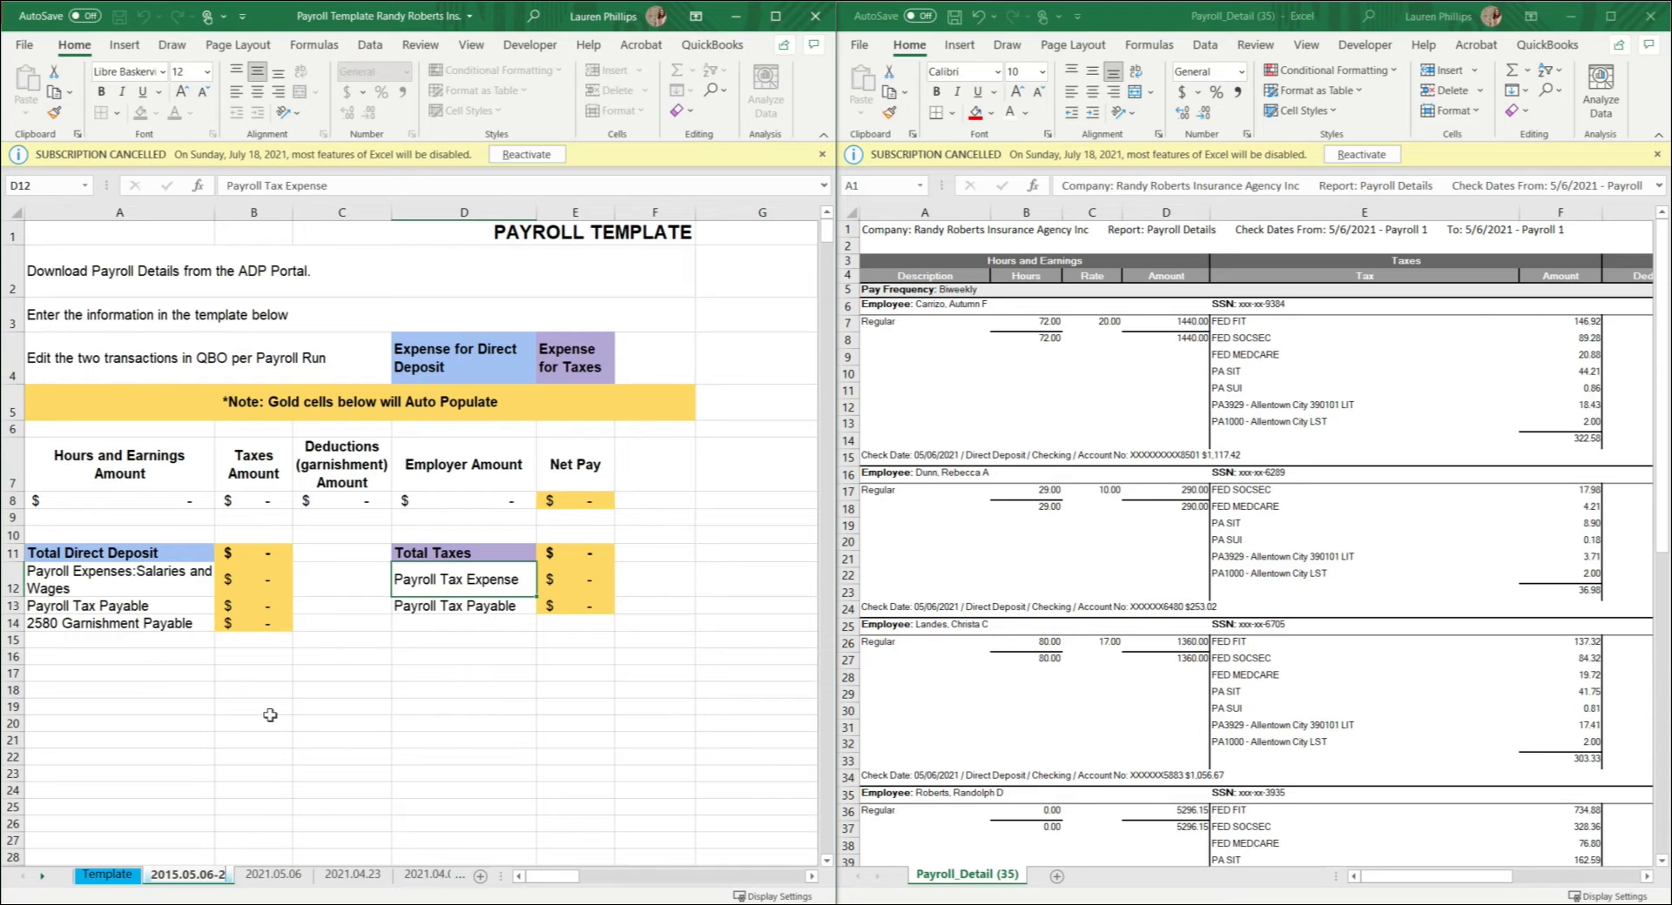
pyautogui.press('Return')
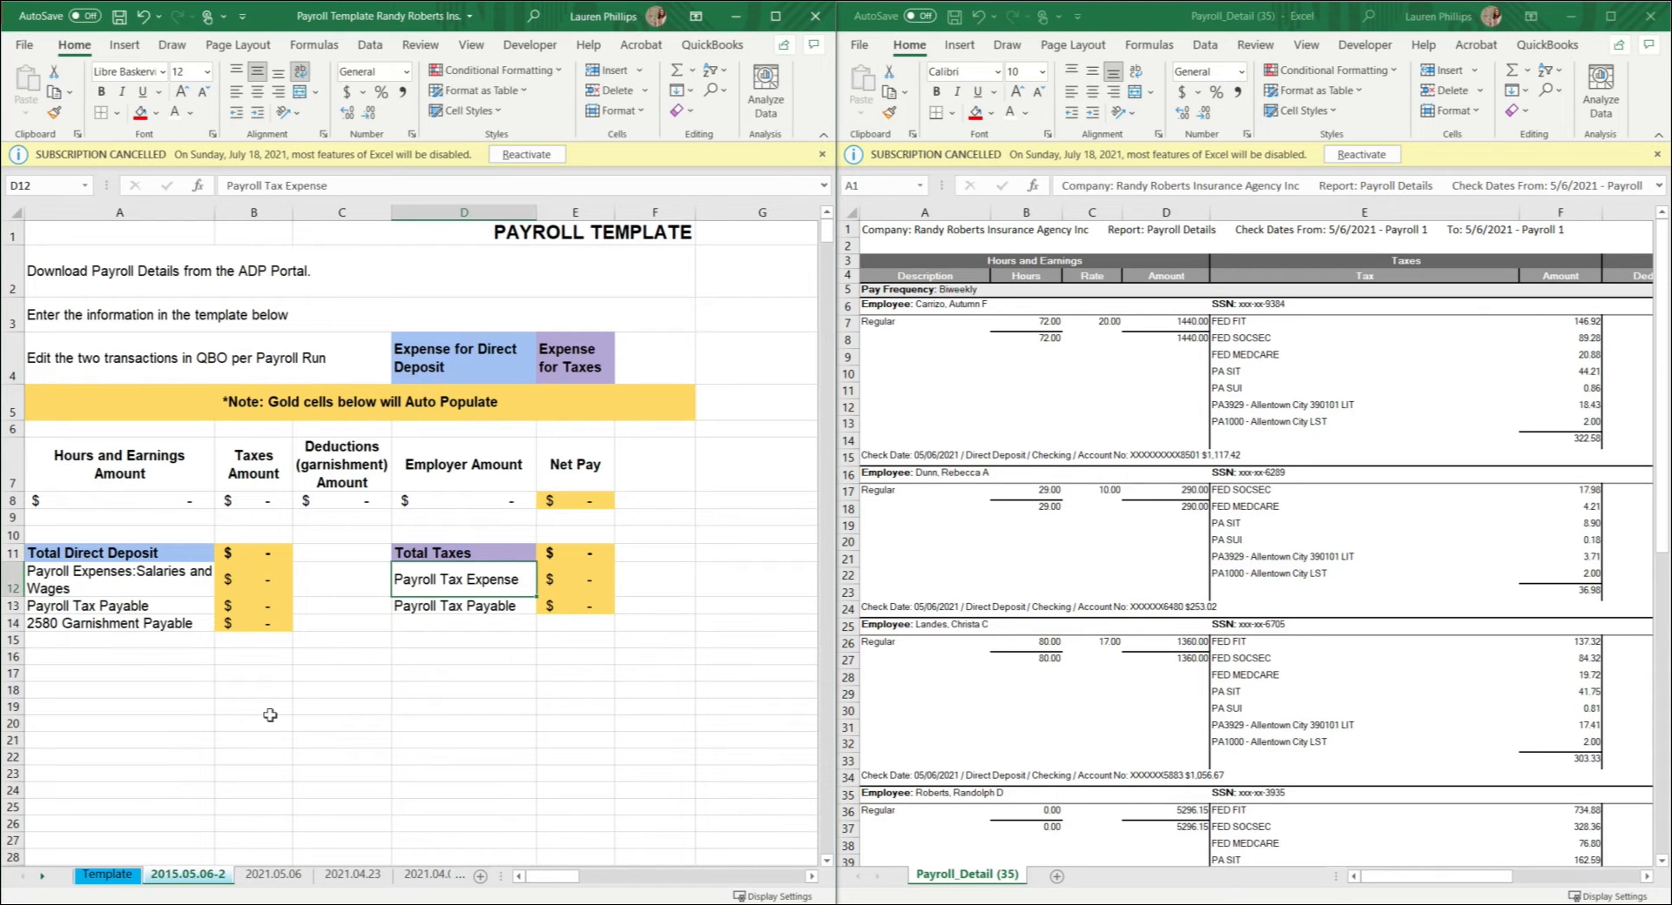
pyautogui.doubleClick(202, 875)
pyautogui.click(272, 875)
pyautogui.rightClick(263, 875)
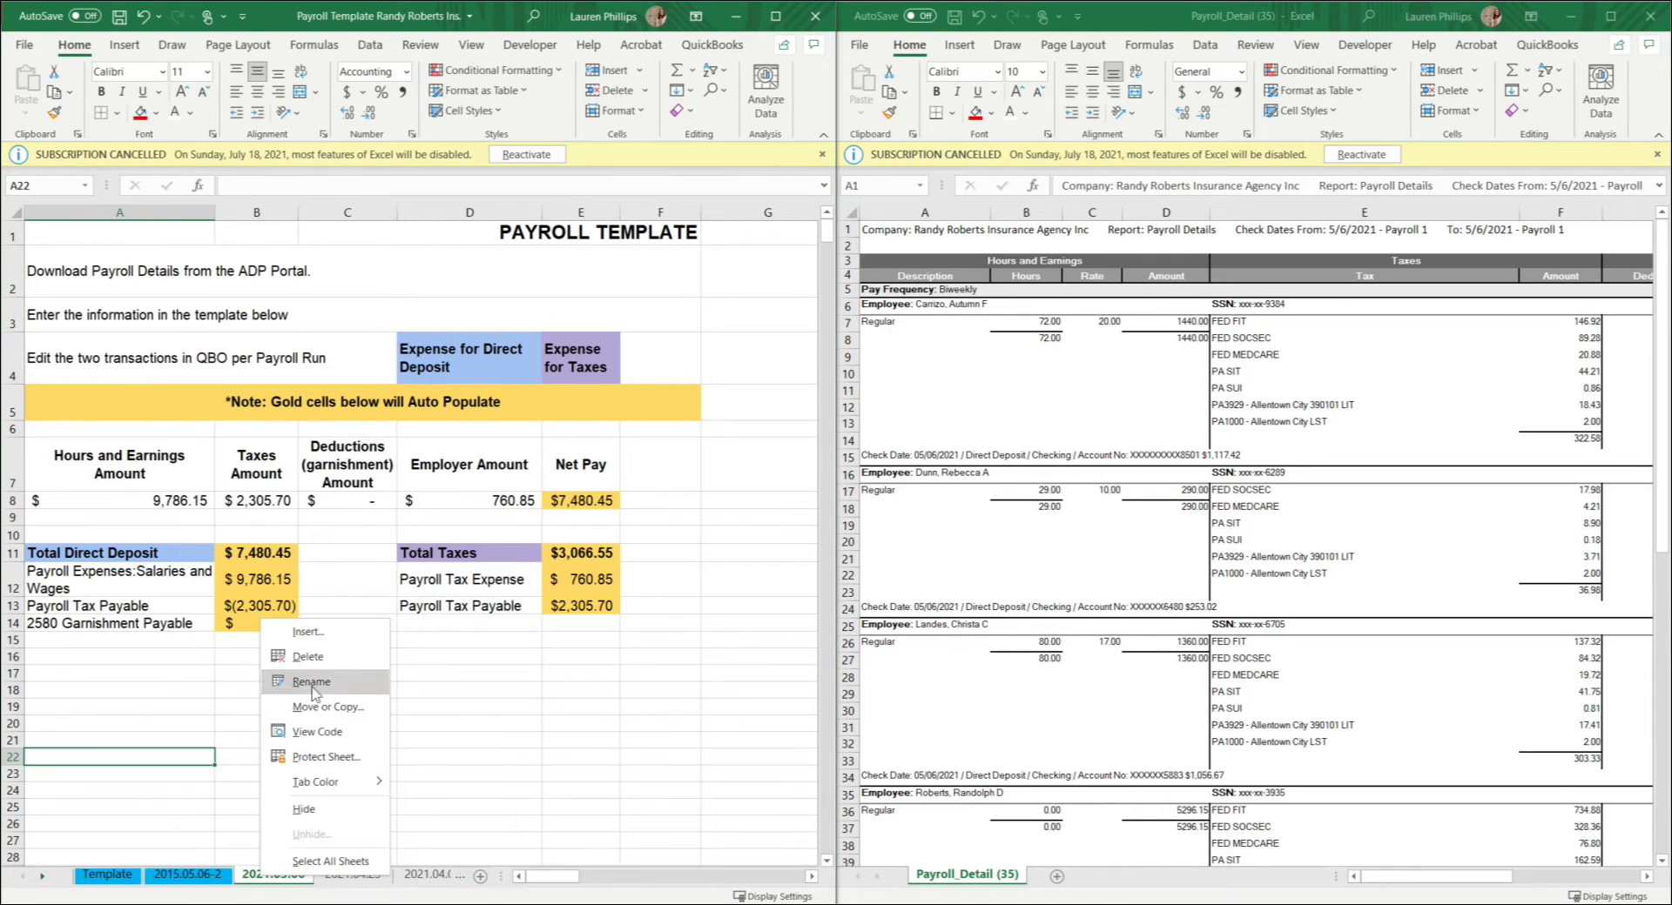
pyautogui.click(188, 875)
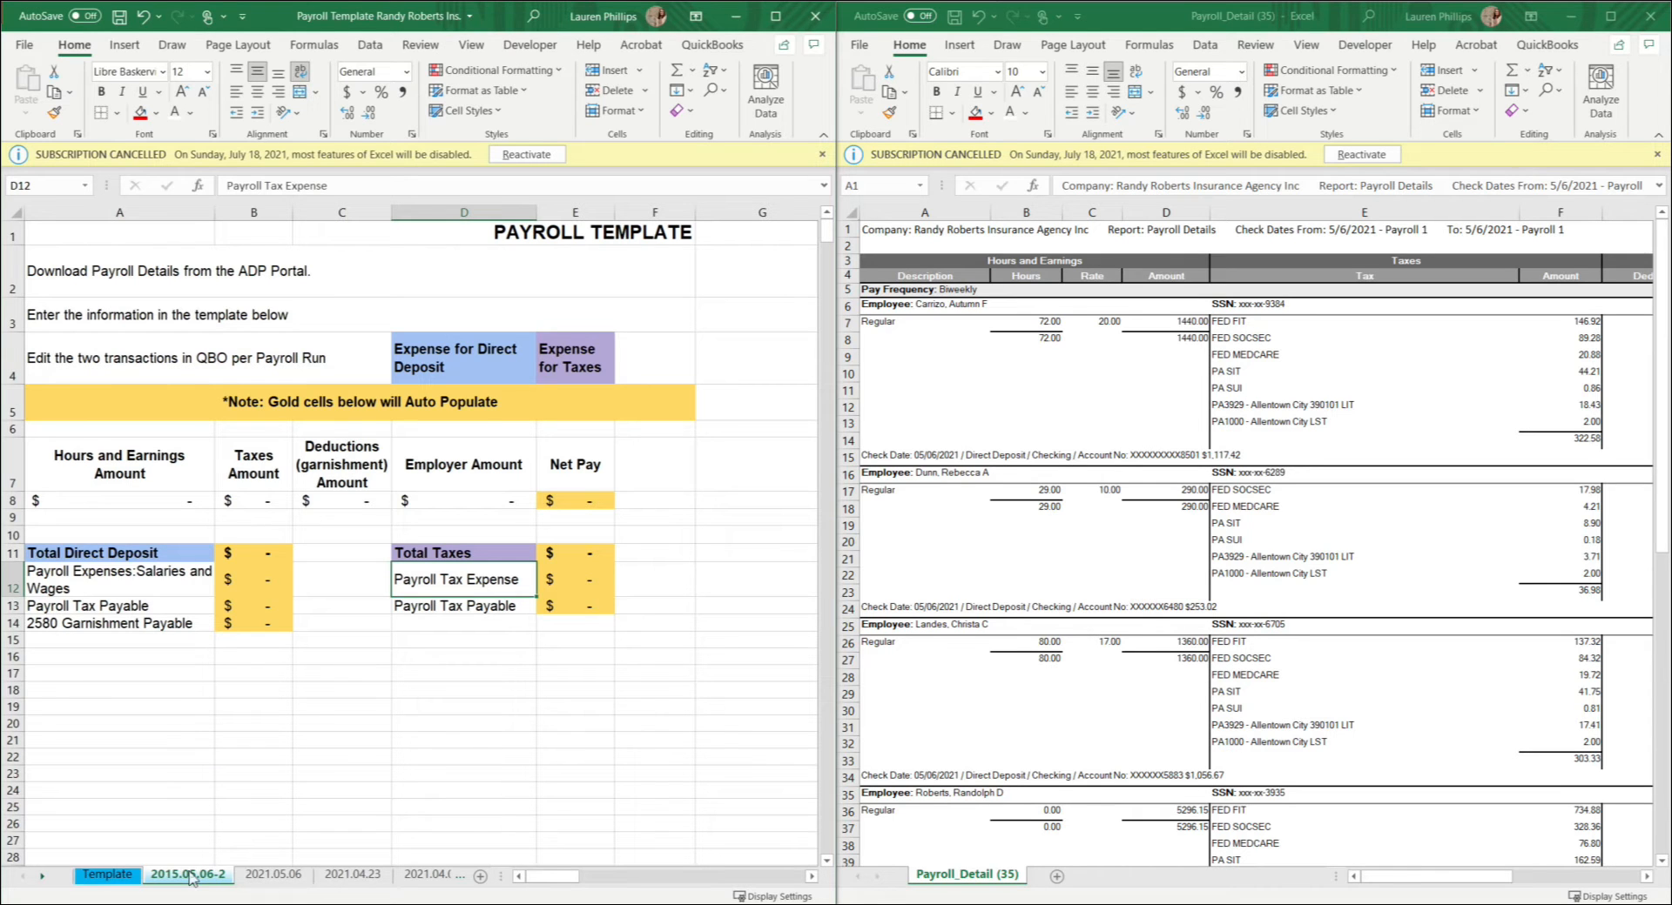
# Step: Maximize the Payroll_Detail (35) workbook and examine each employee's block of rows in the payroll report
pyautogui.click(1237, 742)
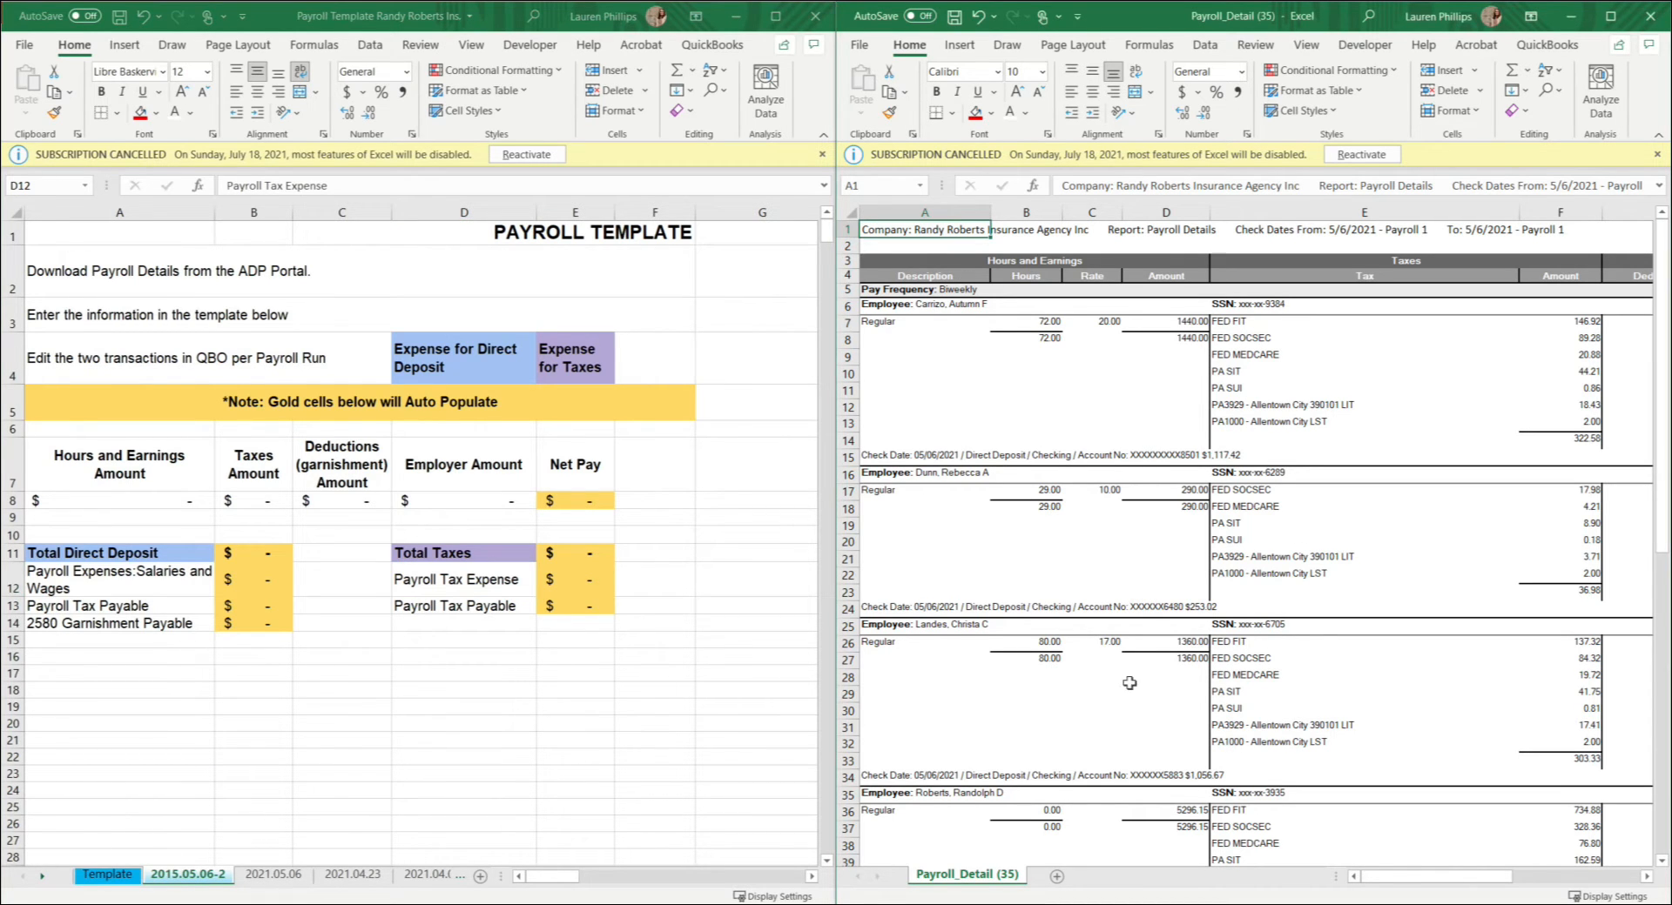
pyautogui.click(280, 504)
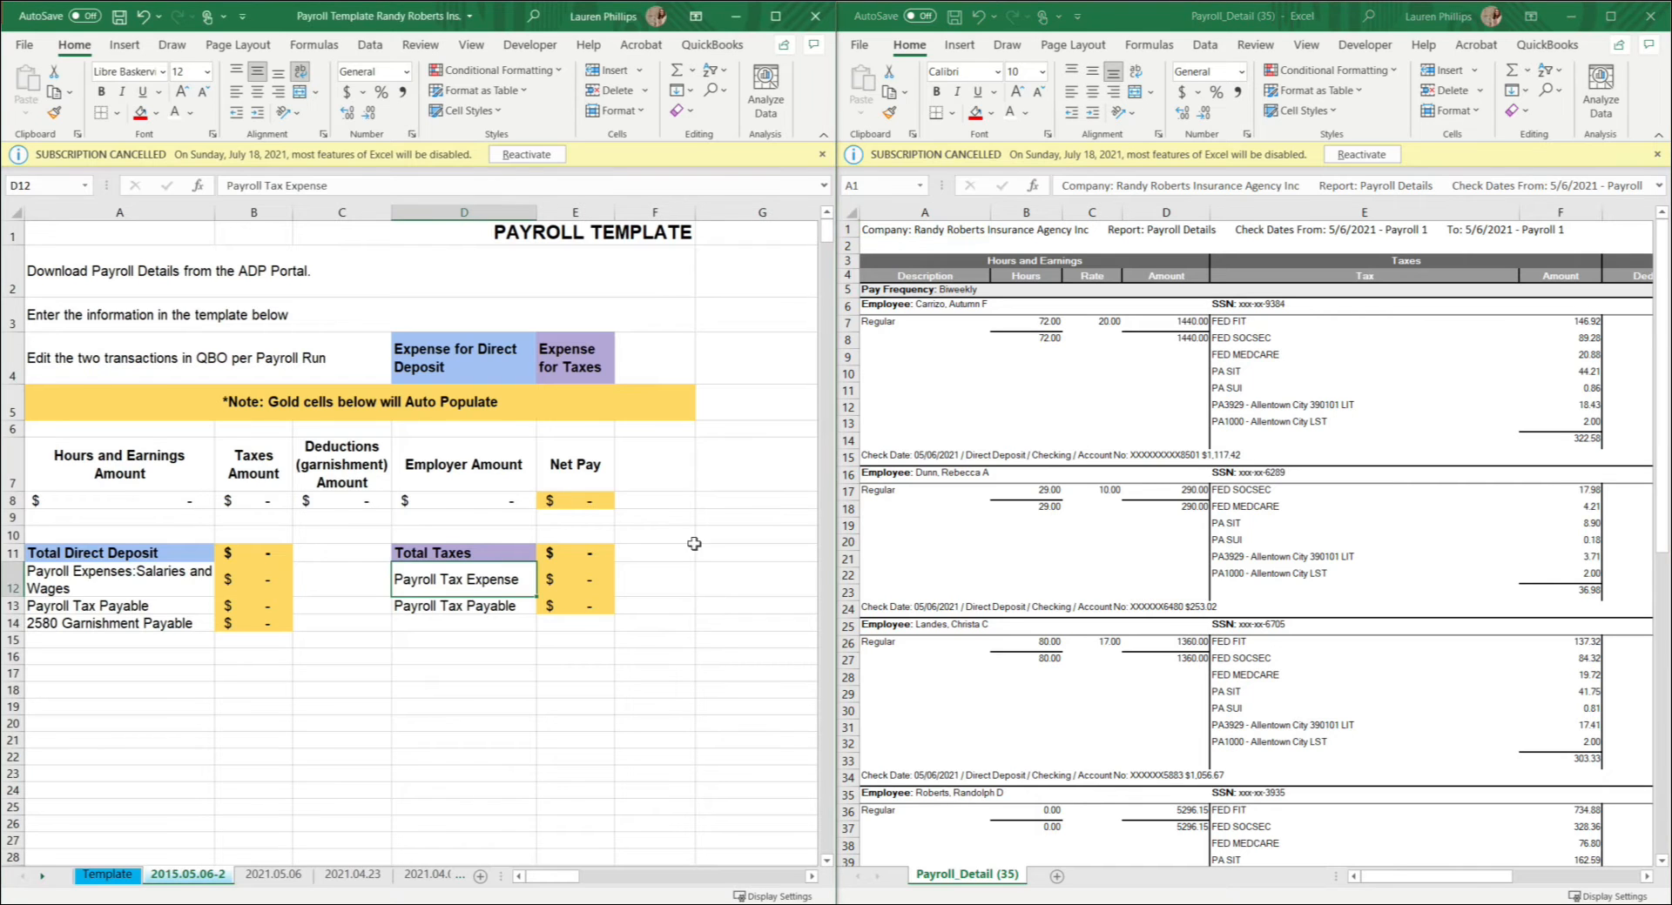
pyautogui.click(1025, 581)
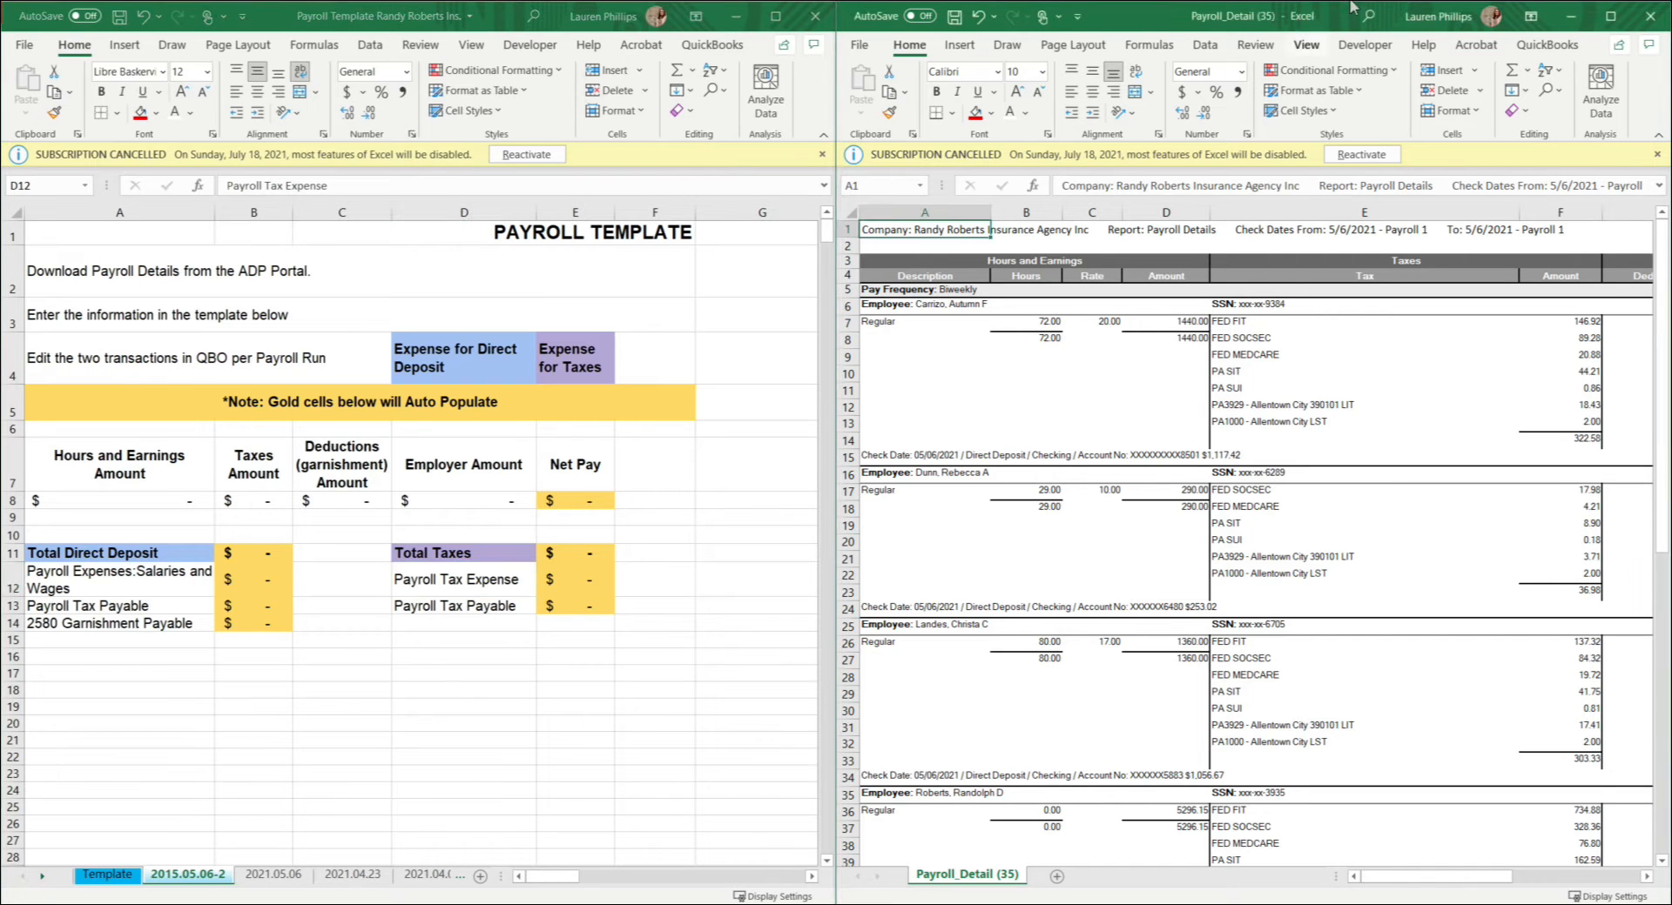
pyautogui.click(1608, 16)
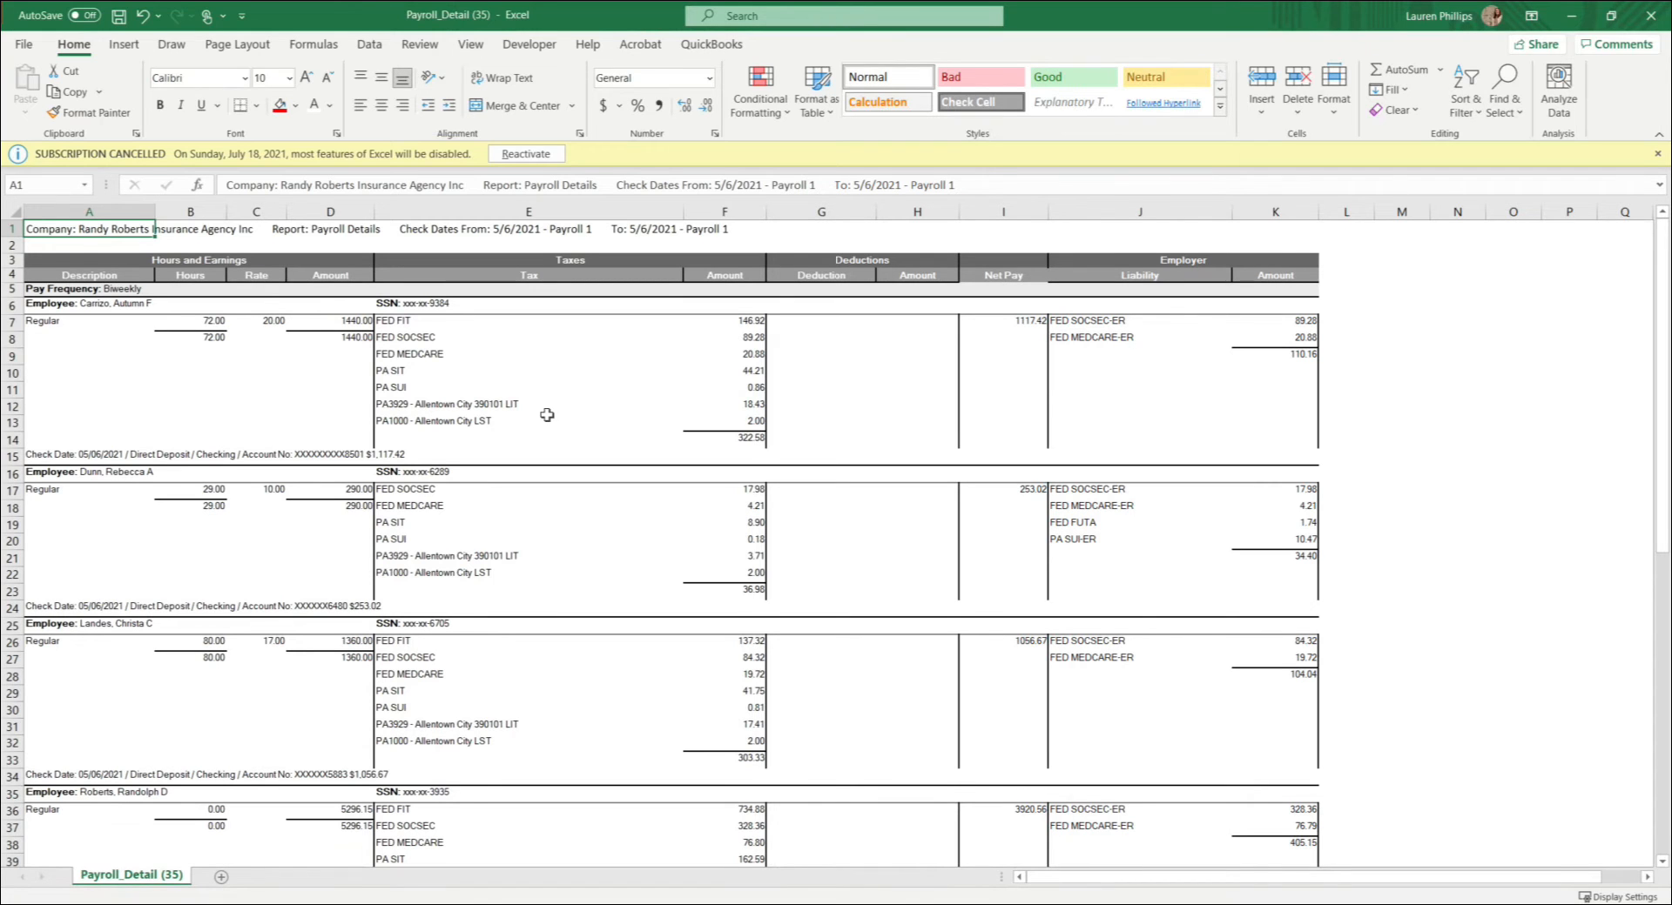
pyautogui.click(12, 291)
pyautogui.moveTo(12, 291); pyautogui.dragTo(12, 456)
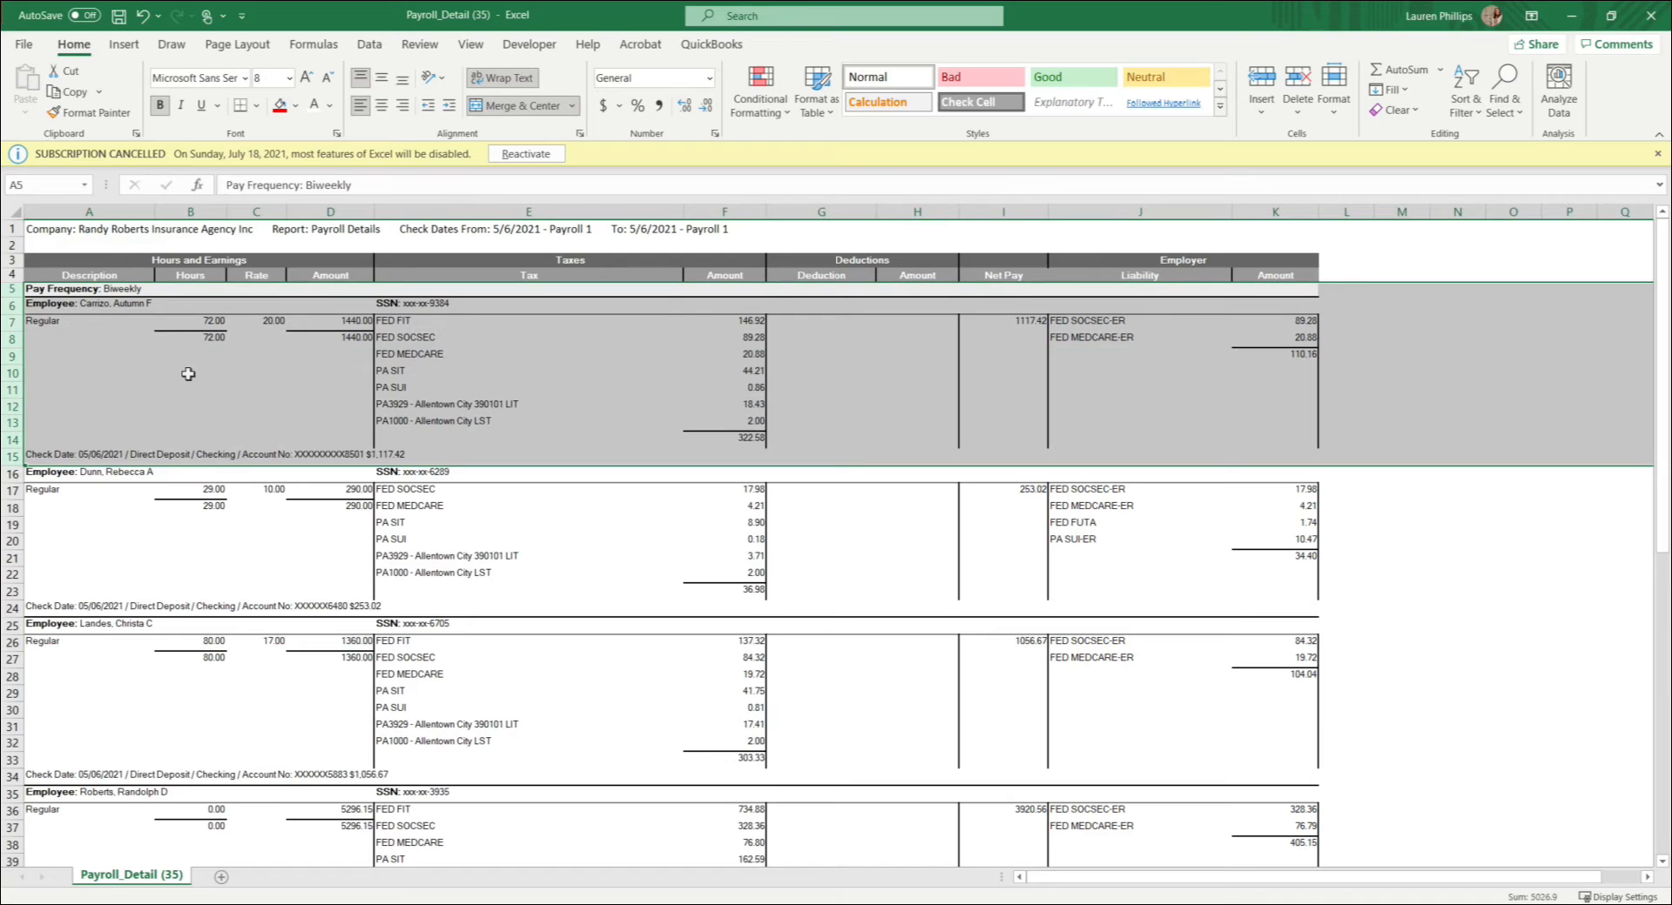
pyautogui.click(10, 306)
pyautogui.moveTo(13, 321); pyautogui.dragTo(29, 453)
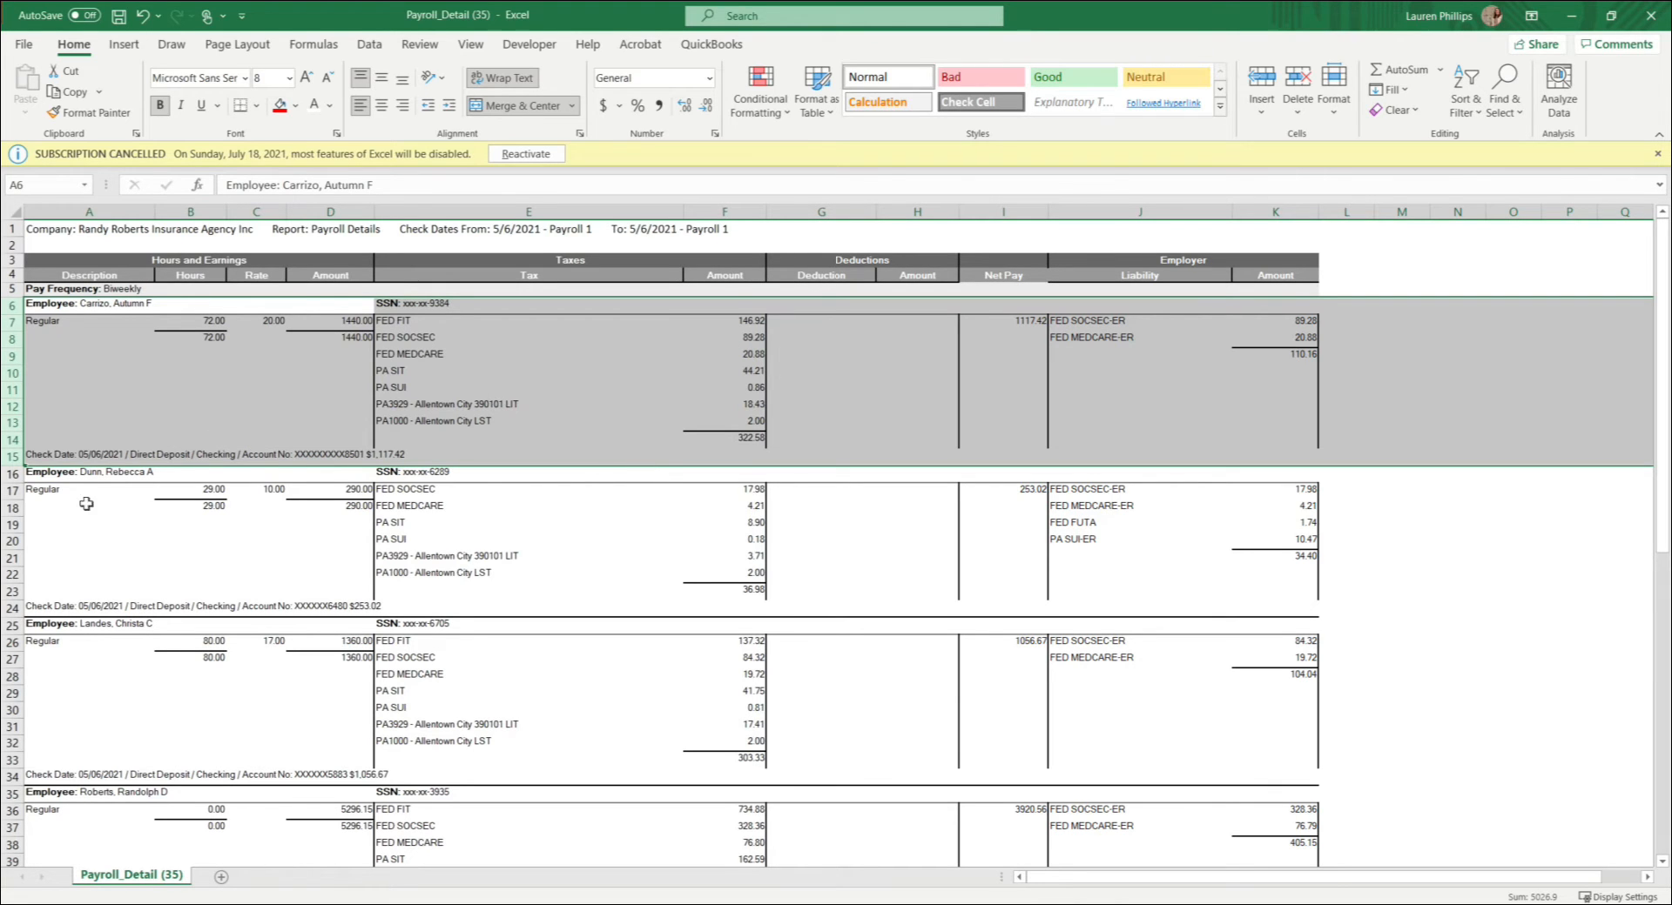
pyautogui.moveTo(13, 474); pyautogui.dragTo(53, 776)
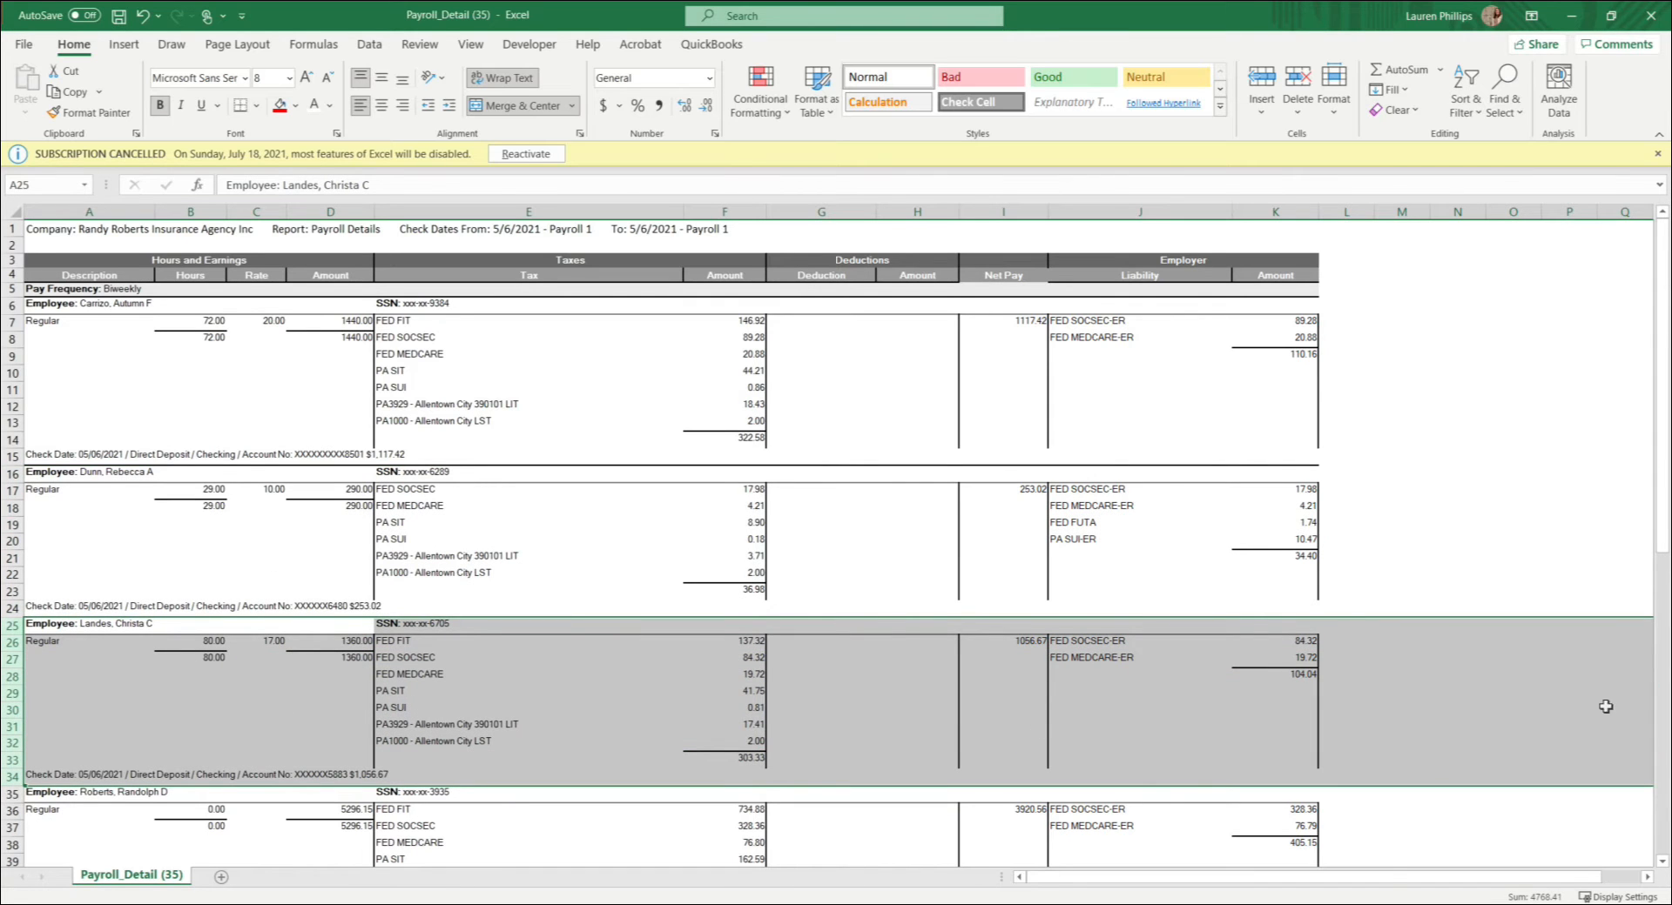
pyautogui.scroll(-2, 1194, 730)
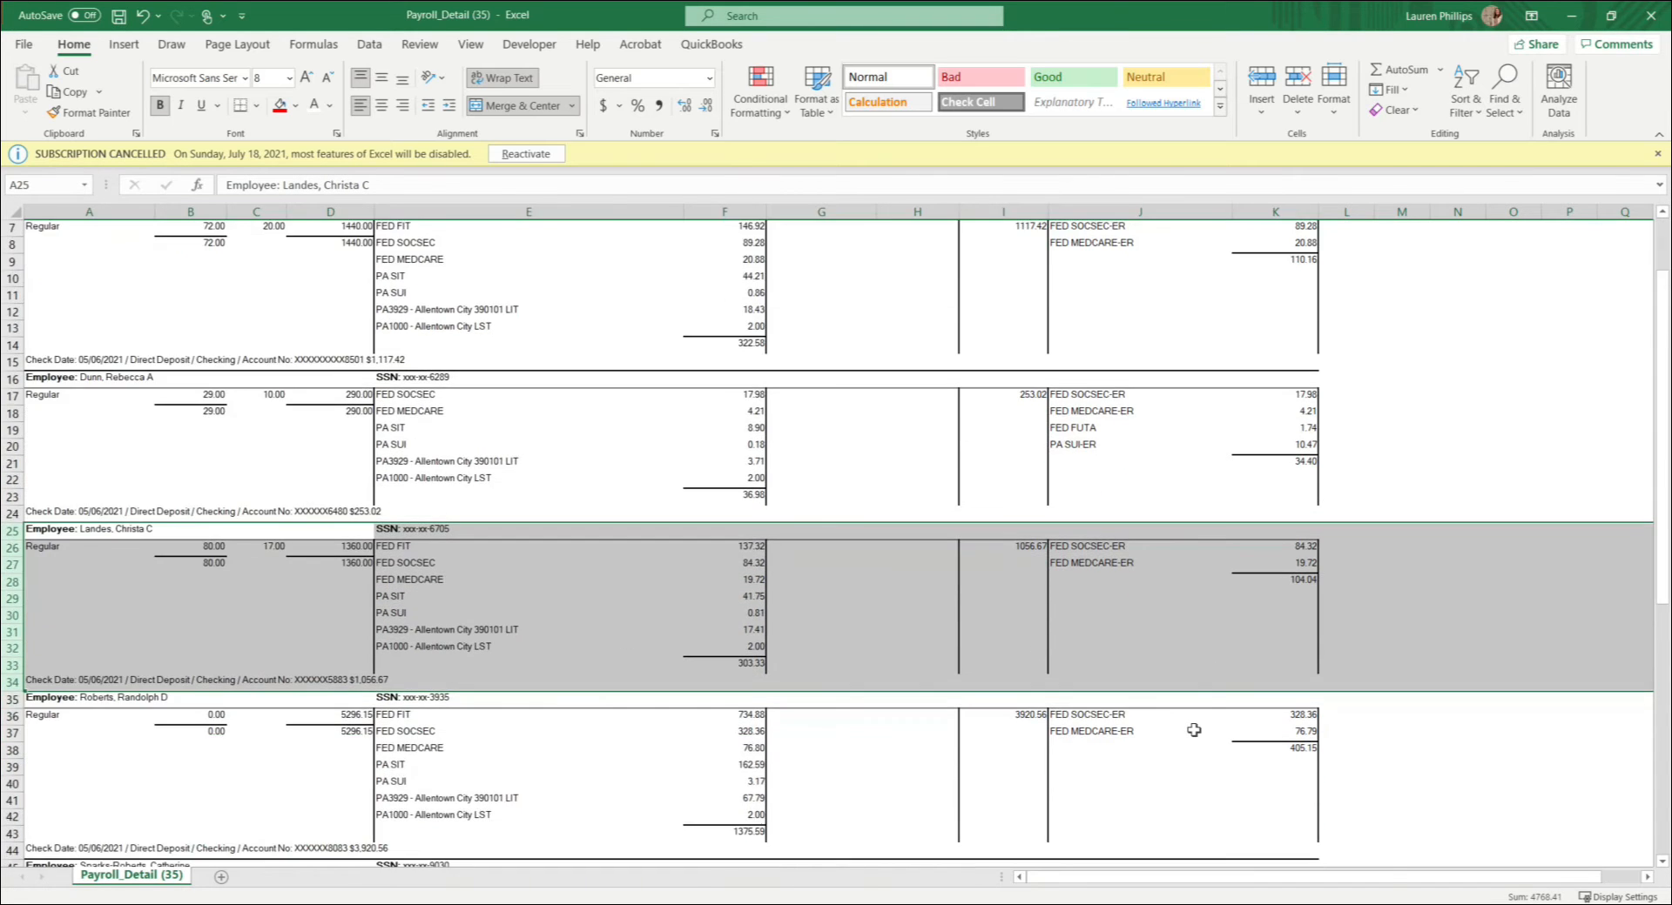
pyautogui.scroll(-4, 1193, 731)
pyautogui.scroll(6, 1193, 729)
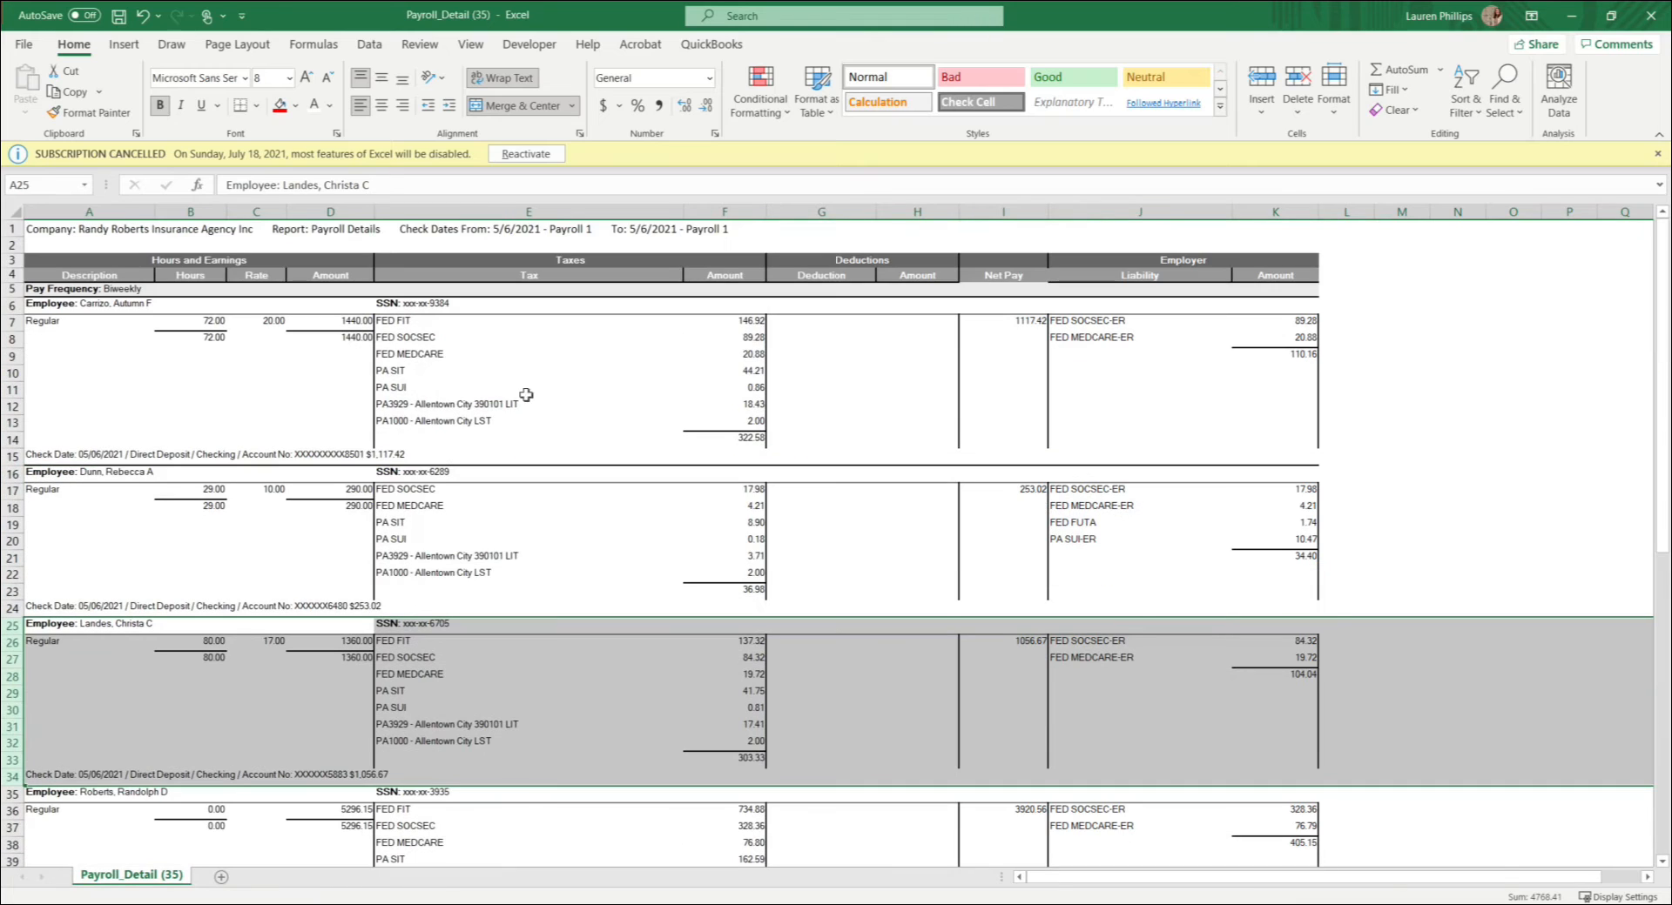
# Step: Review the report's column groups in turn: Hours and Earnings, Taxes, Deductions, Net Pay and Employer
pyautogui.moveTo(87, 212); pyautogui.dragTo(311, 202)
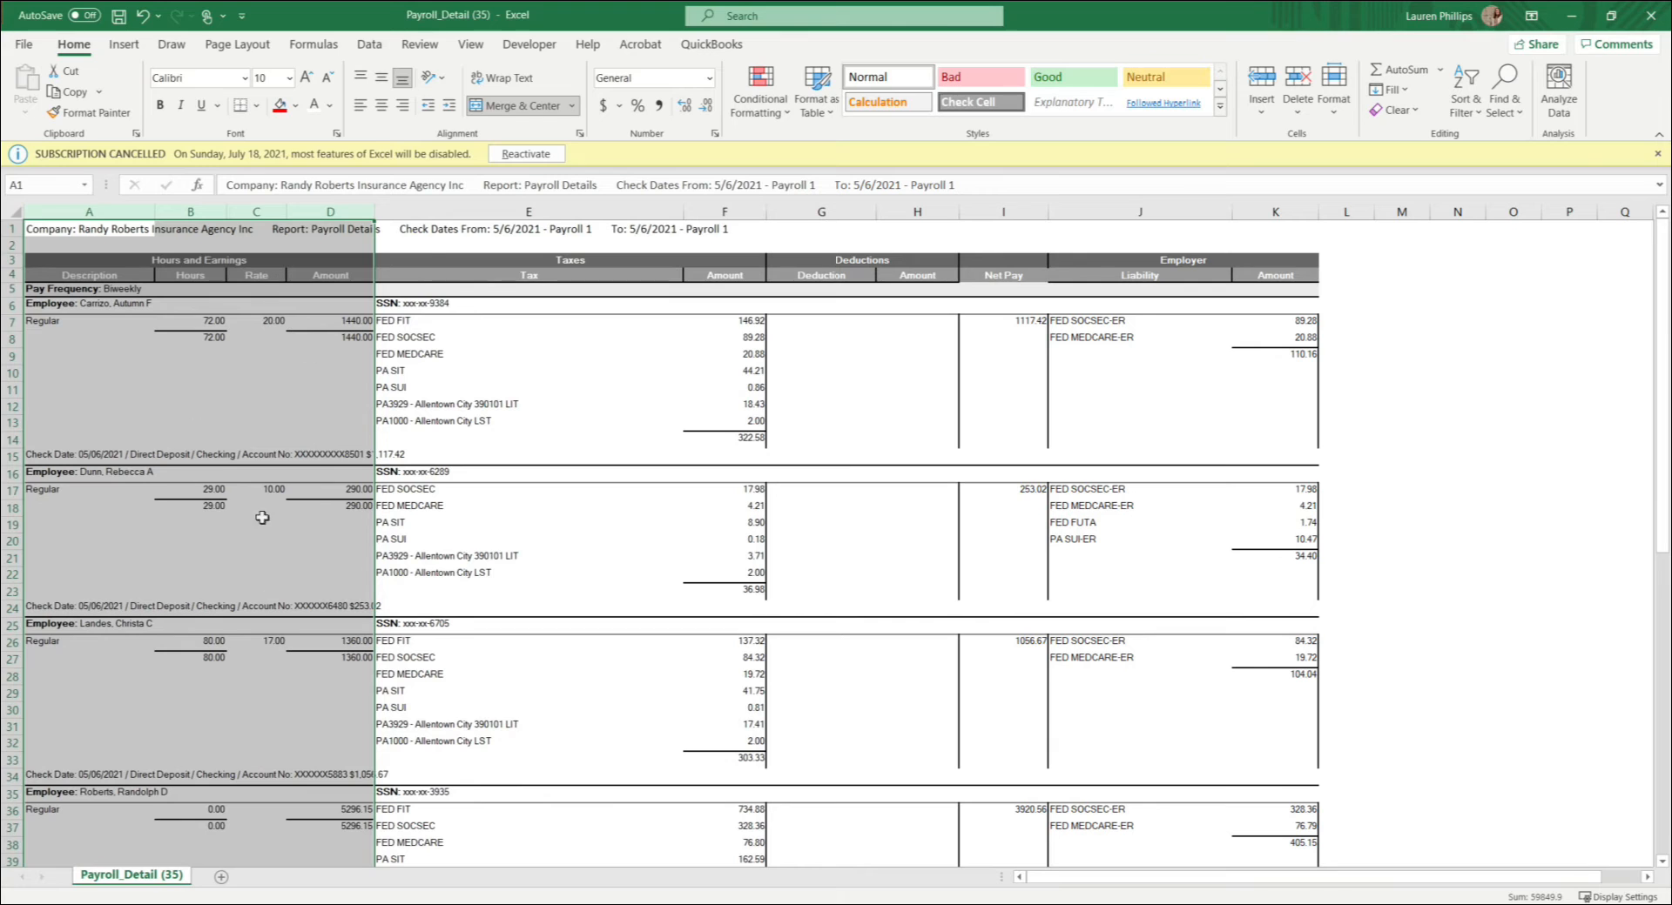
pyautogui.moveTo(412, 209); pyautogui.dragTo(705, 212)
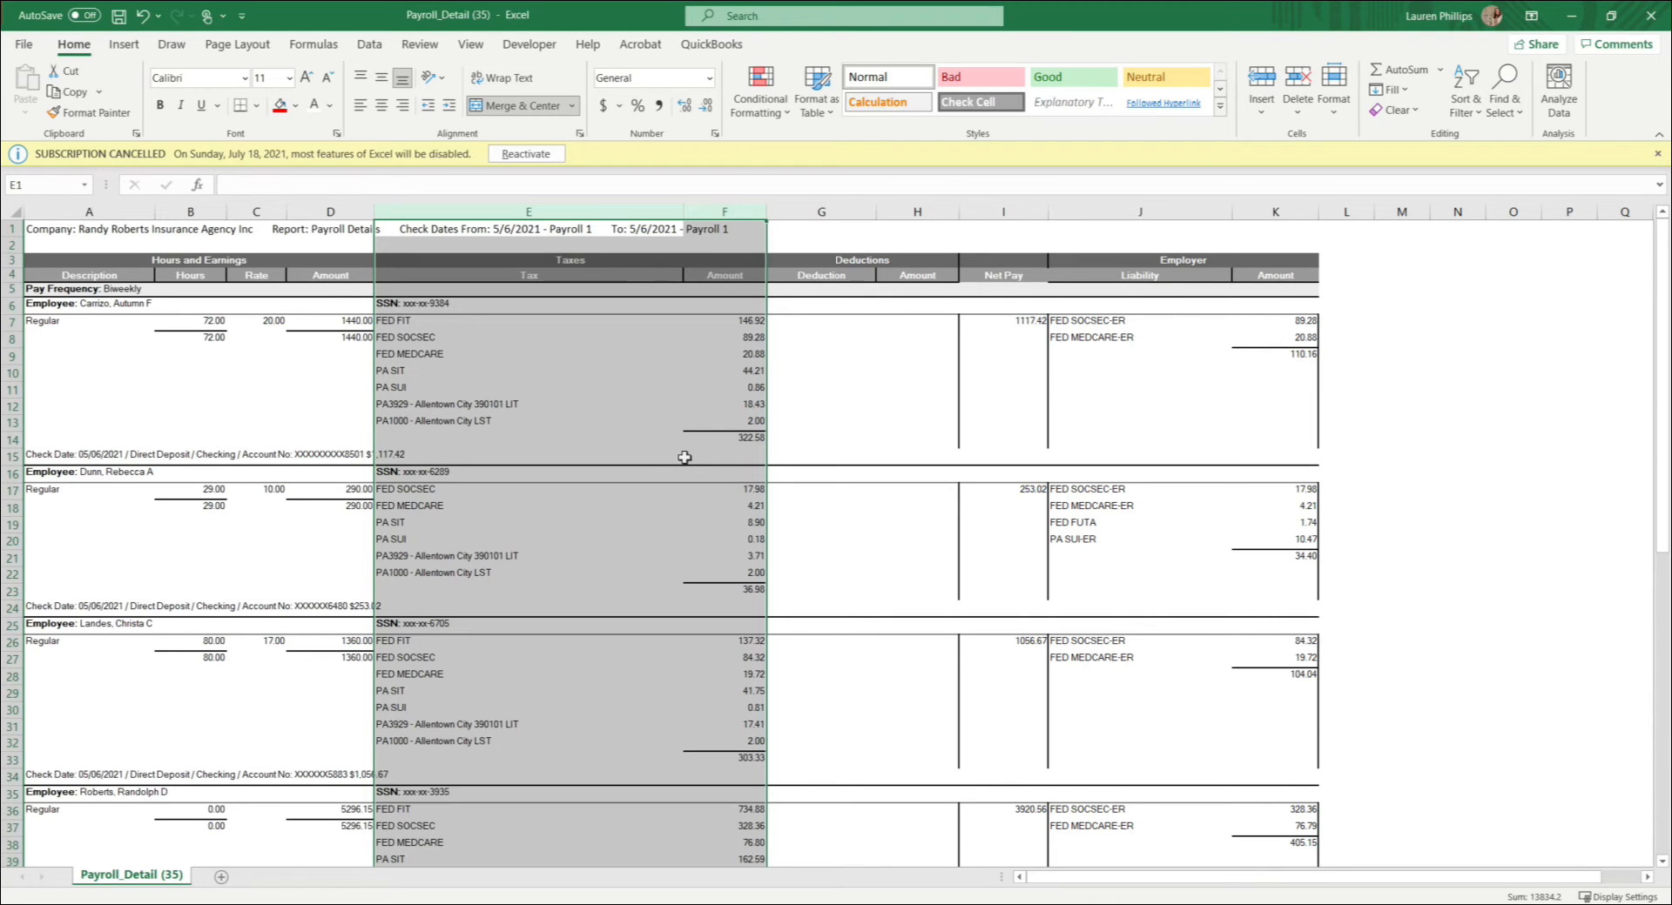
pyautogui.moveTo(816, 212); pyautogui.dragTo(903, 211)
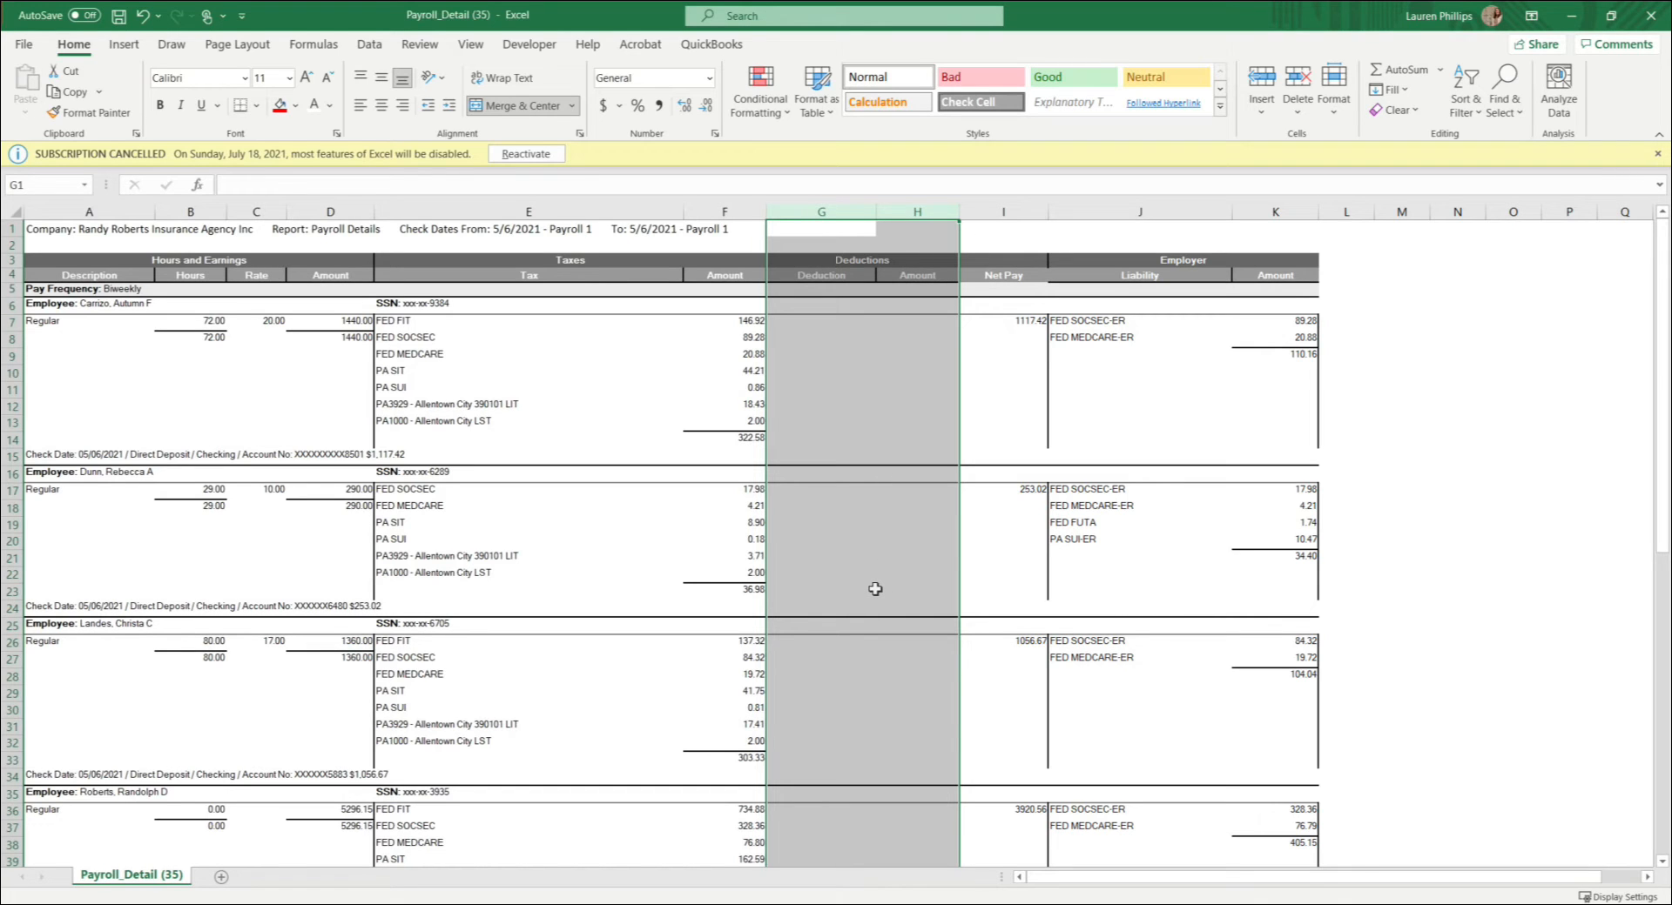
pyautogui.click(1004, 212)
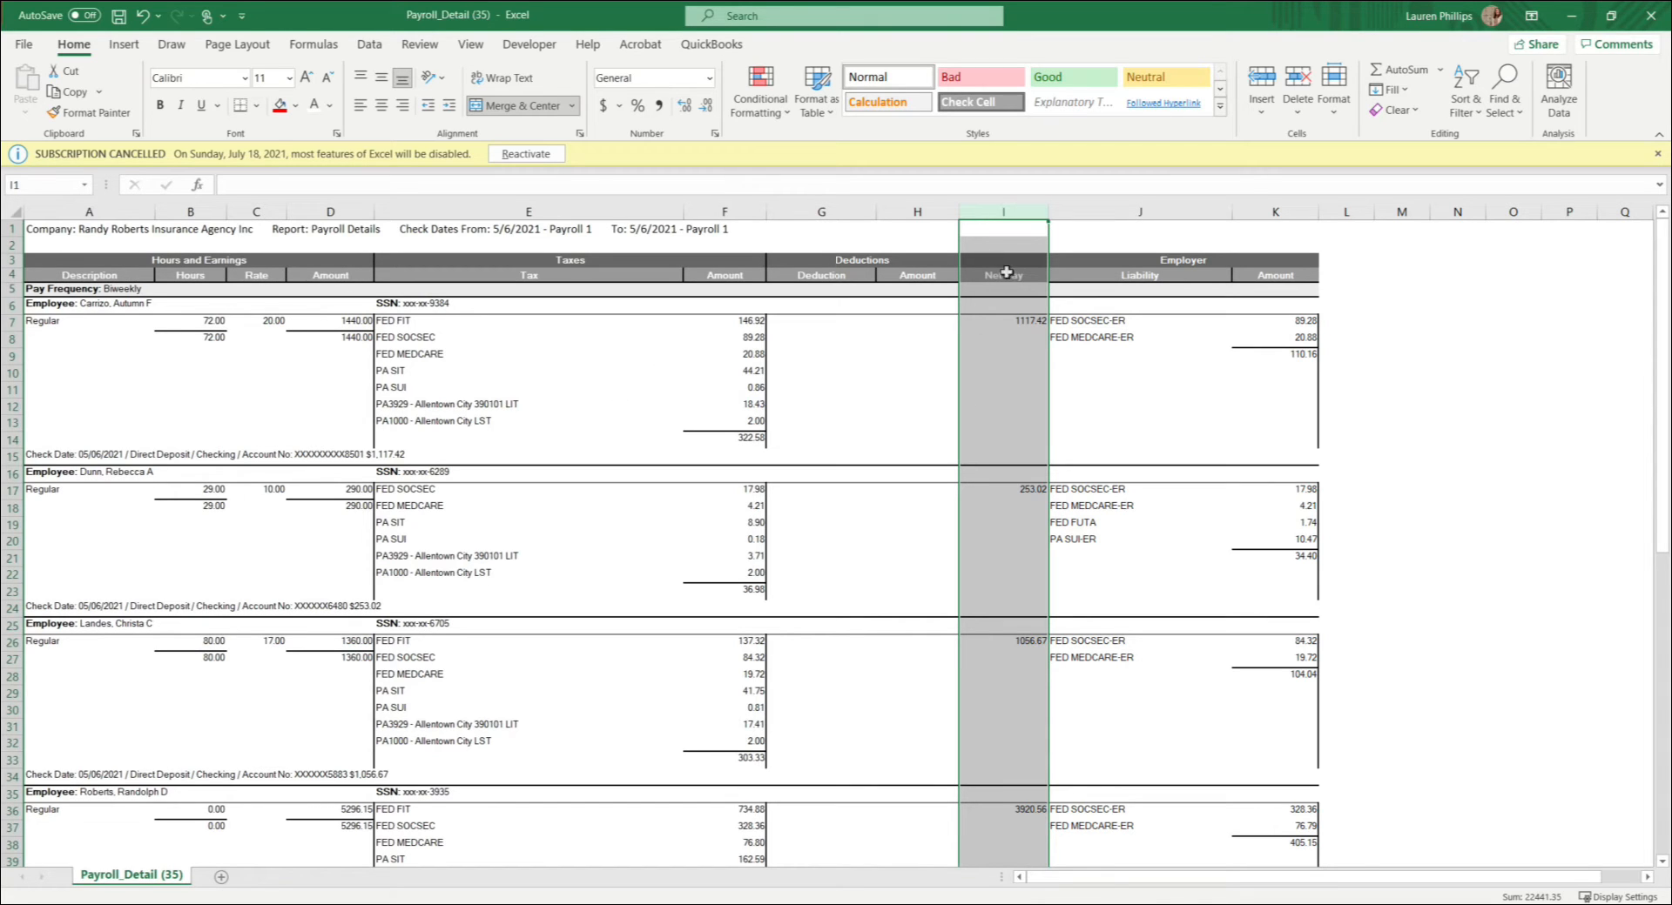
pyautogui.moveTo(1186, 212); pyautogui.dragTo(1269, 216)
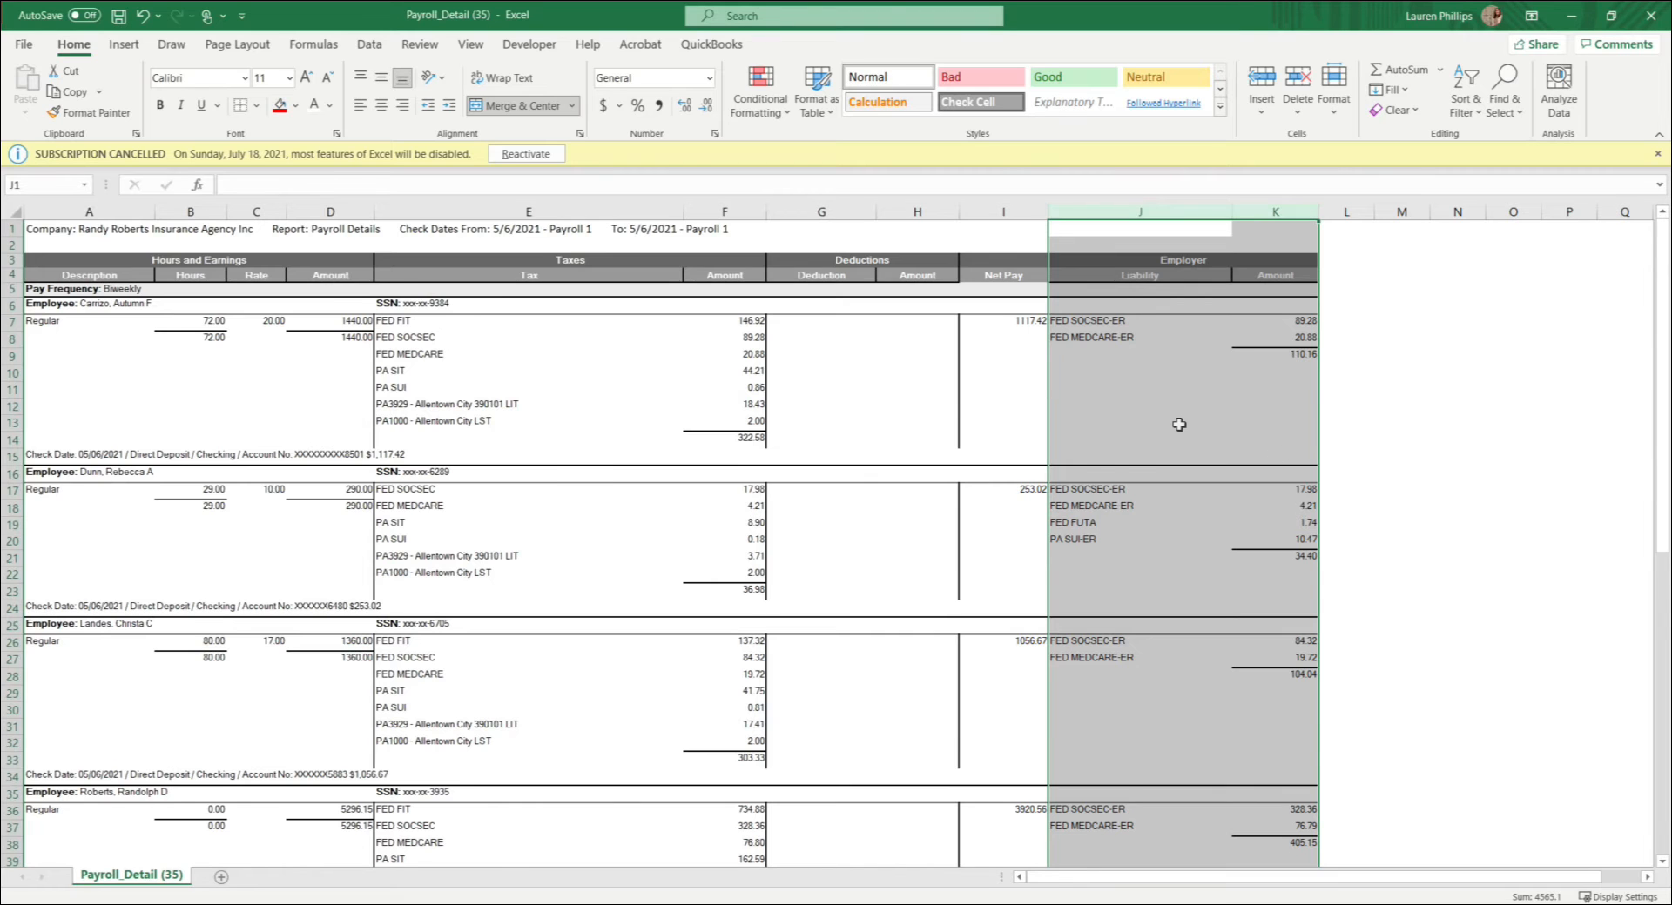
# Step: Examine the Company Totals block in rows 65 to 74 and return the workbook to its side-by-side layout
pyautogui.scroll(-4, 1179, 424)
pyautogui.scroll(4, 1179, 424)
pyautogui.scroll(-16, 1142, 551)
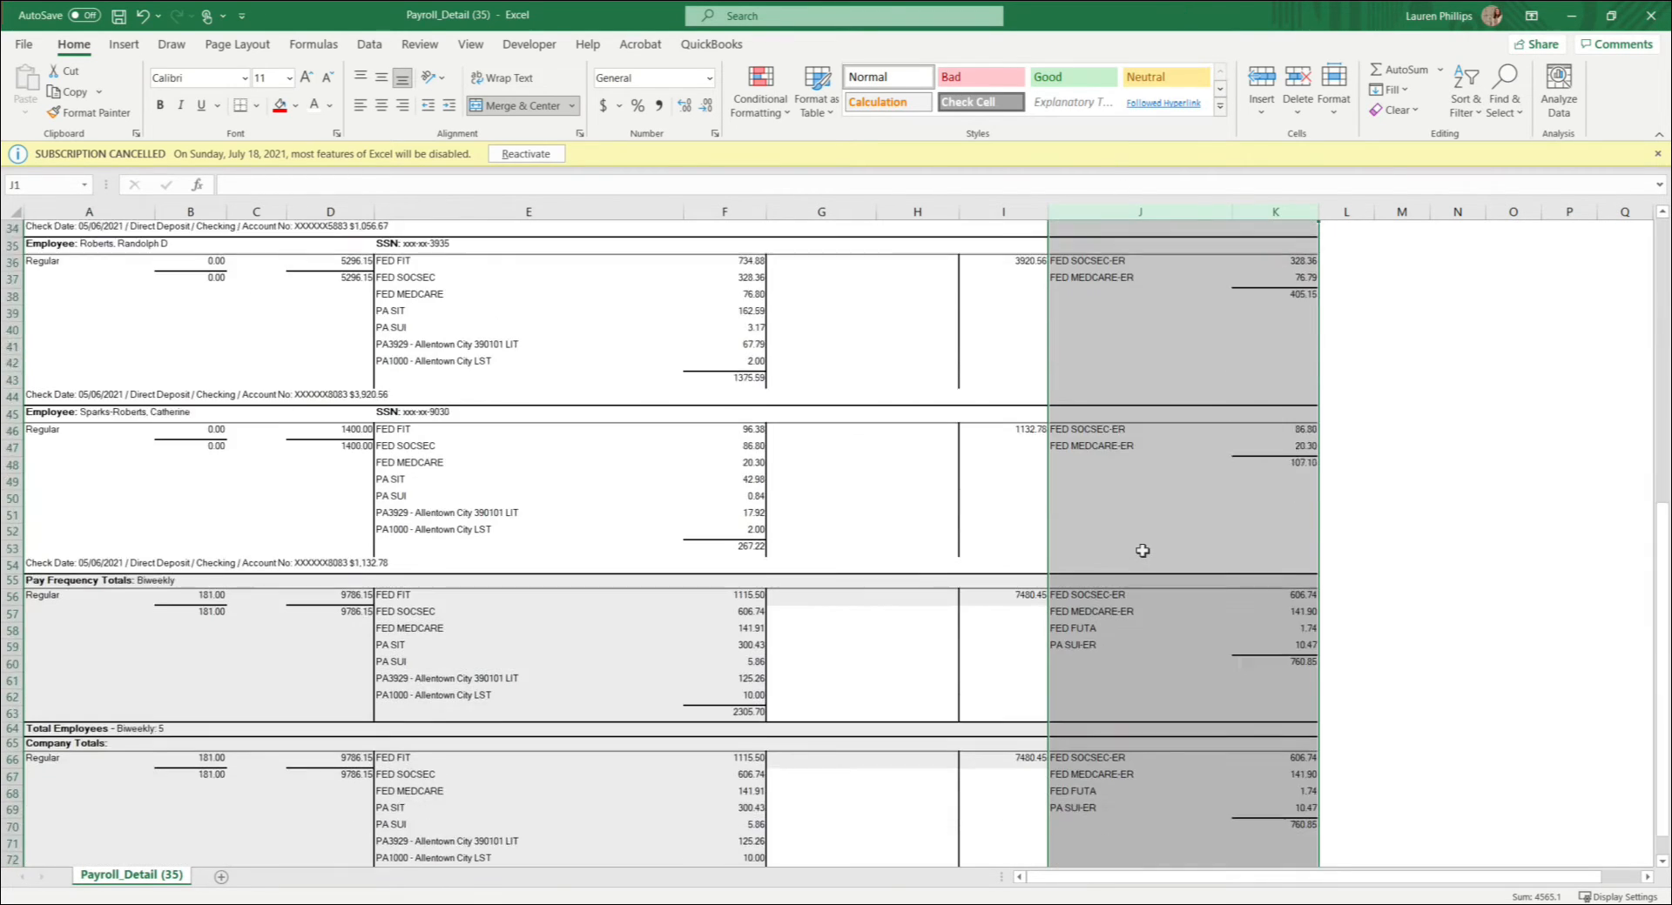
pyautogui.moveTo(12, 490); pyautogui.dragTo(590, 638)
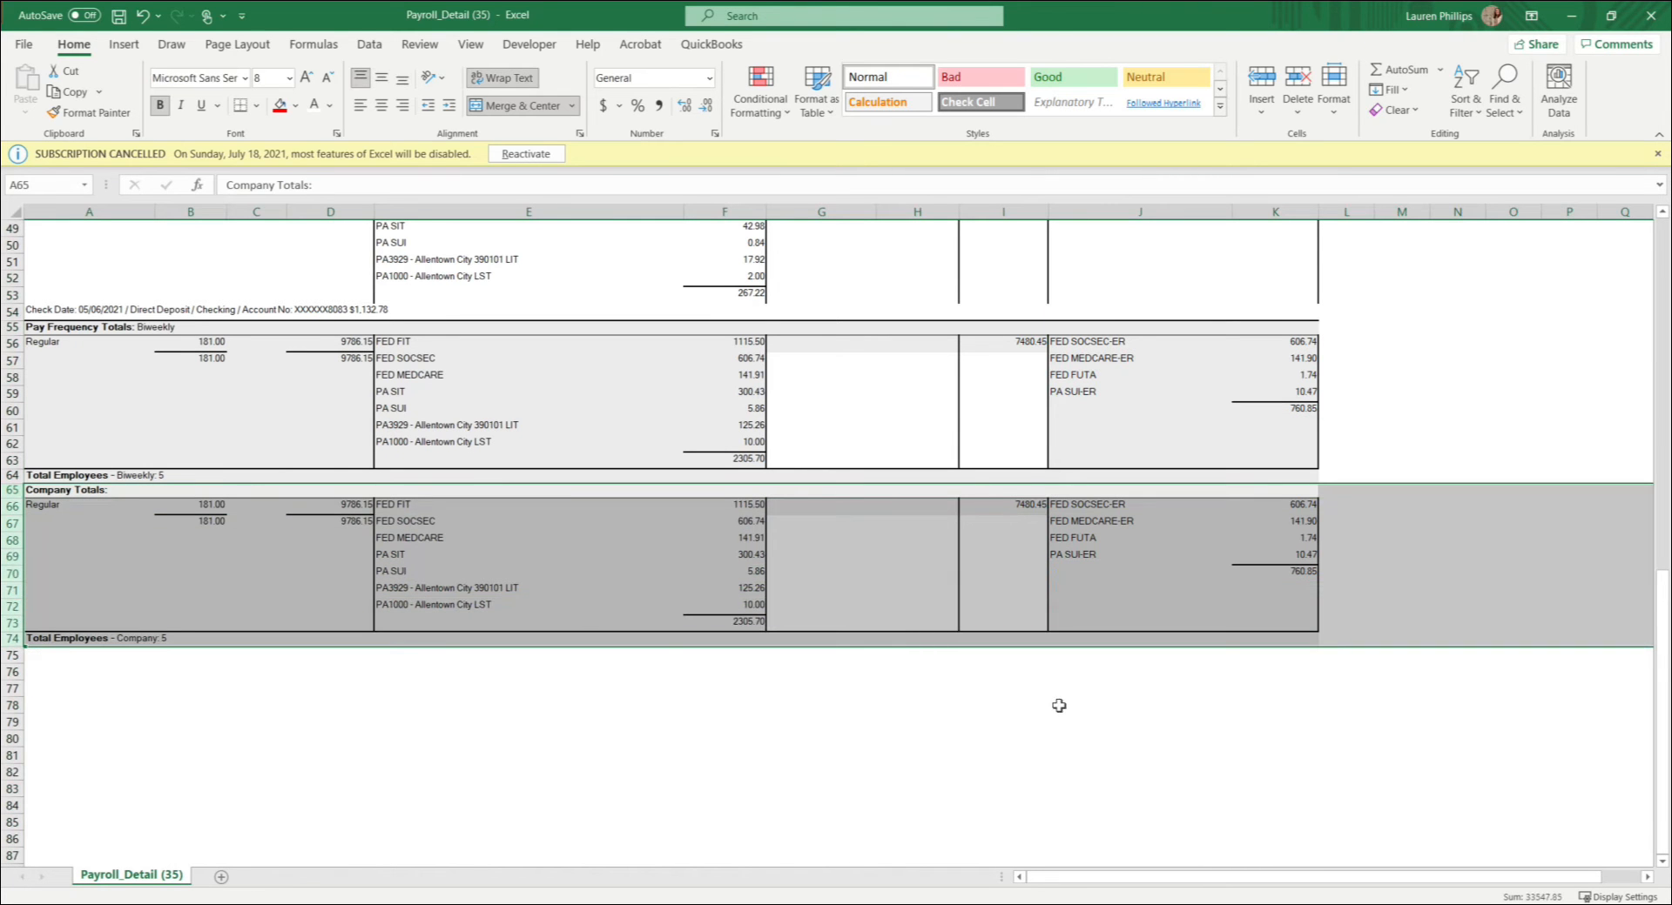
pyautogui.click(1306, 689)
pyautogui.moveTo(1306, 19); pyautogui.dragTo(1670, 348)
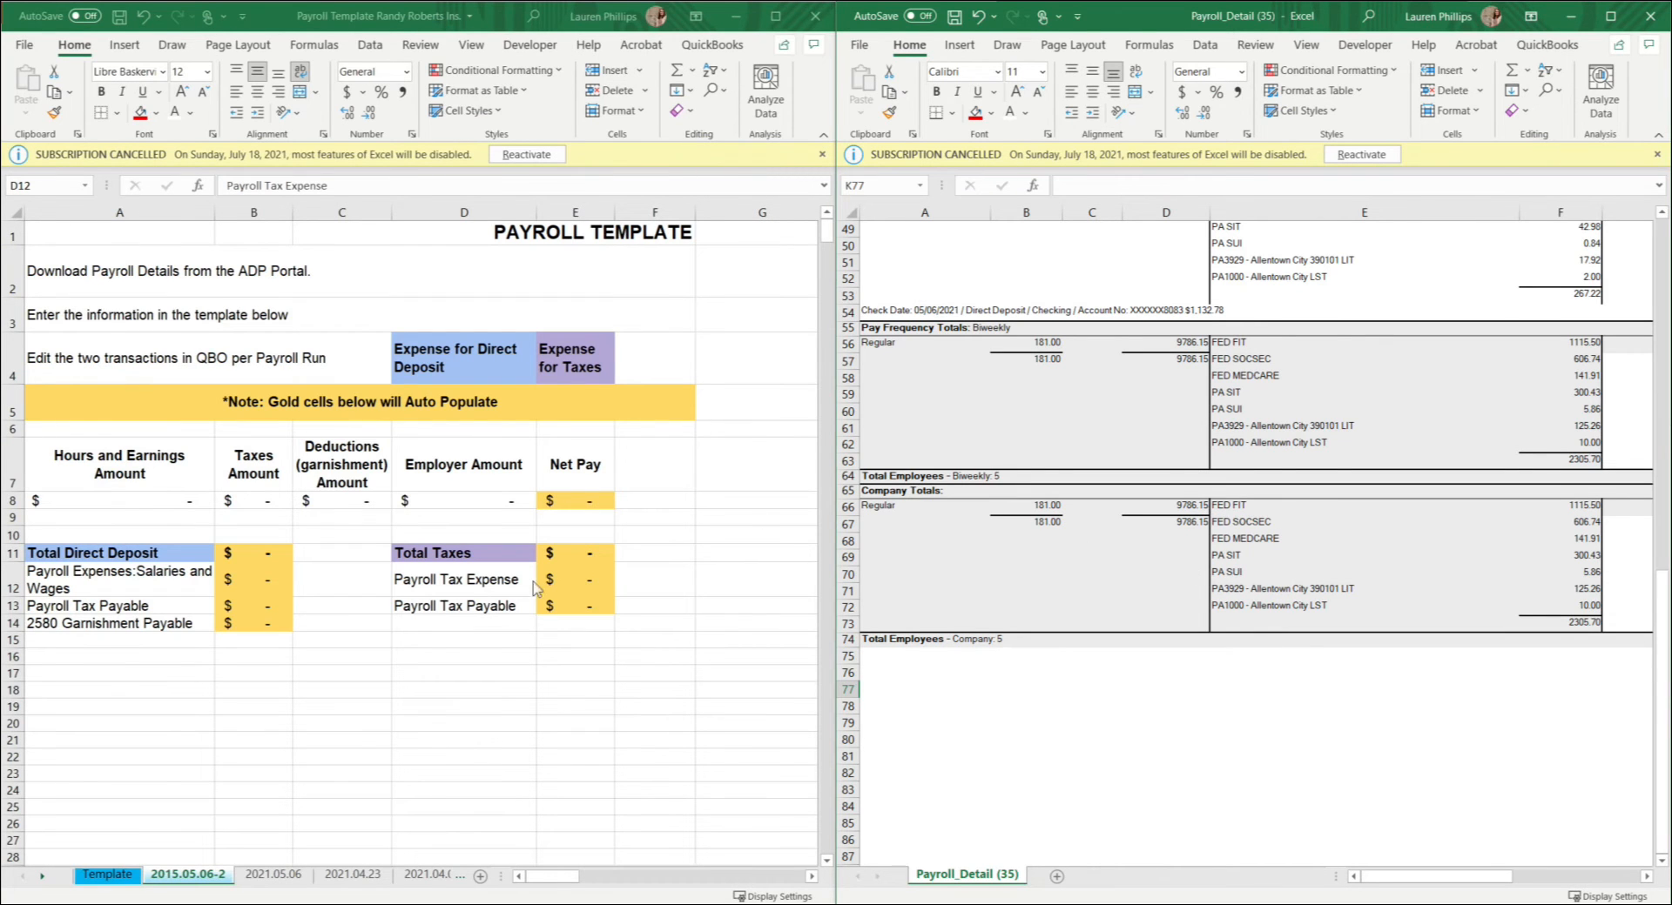
# Step: Enter 9786.15 as the Hours and Earnings Amount in cell A8 of the 2015.05.06-2 sheet and check it against Company Totals
pyautogui.click(354, 725)
pyautogui.moveTo(924, 213); pyautogui.dragTo(1149, 214)
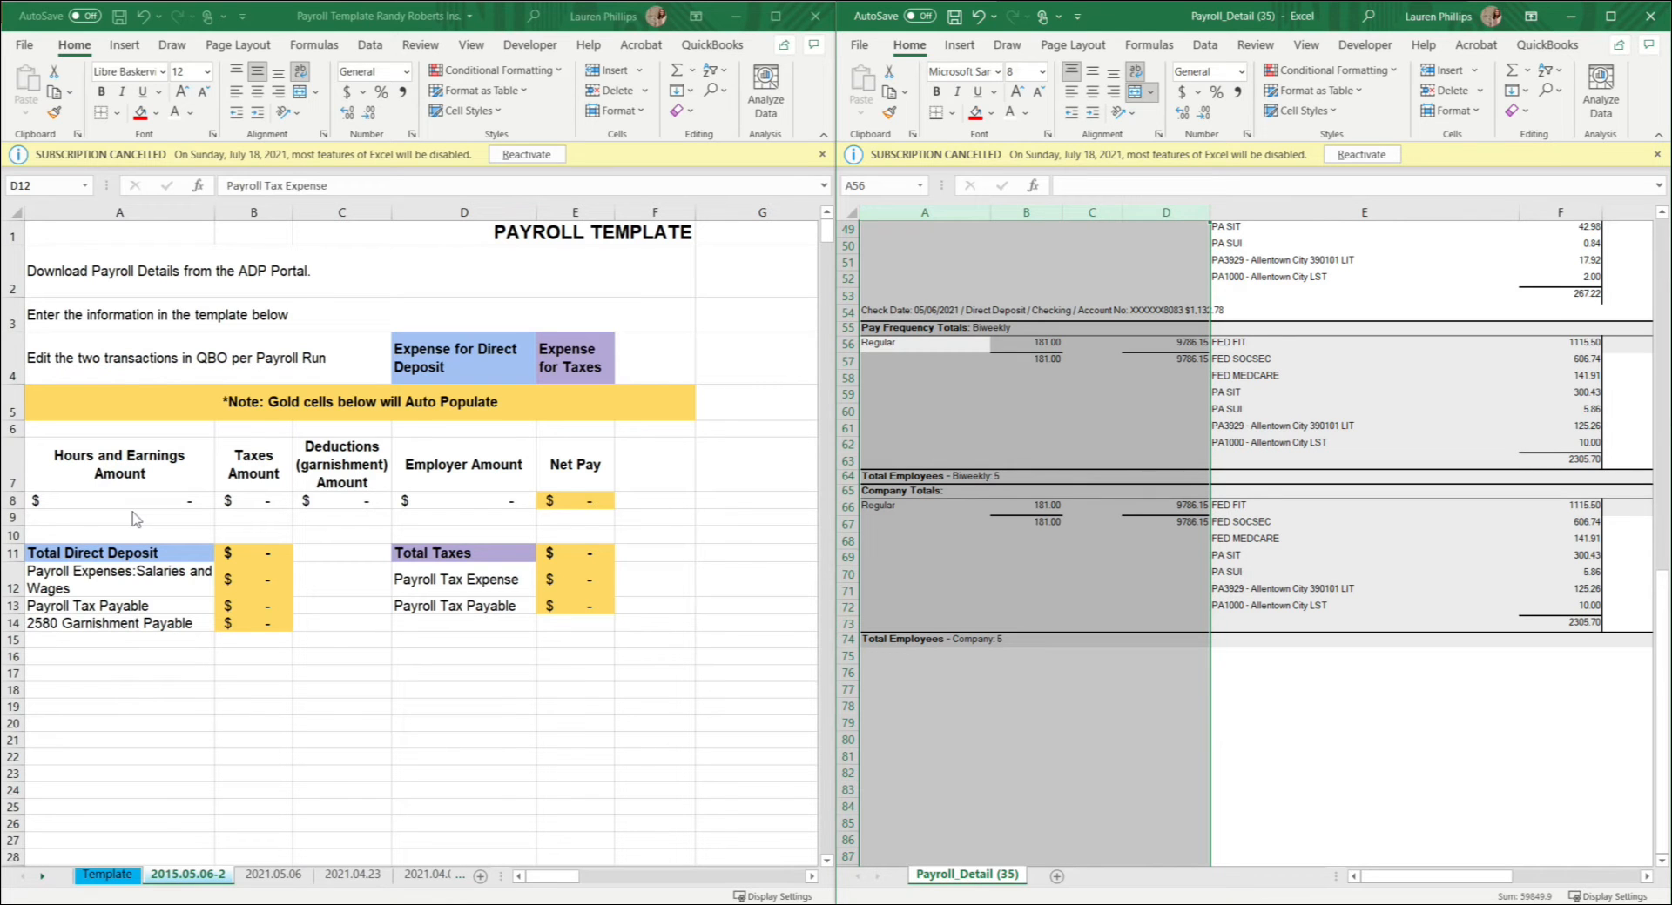
pyautogui.click(157, 499)
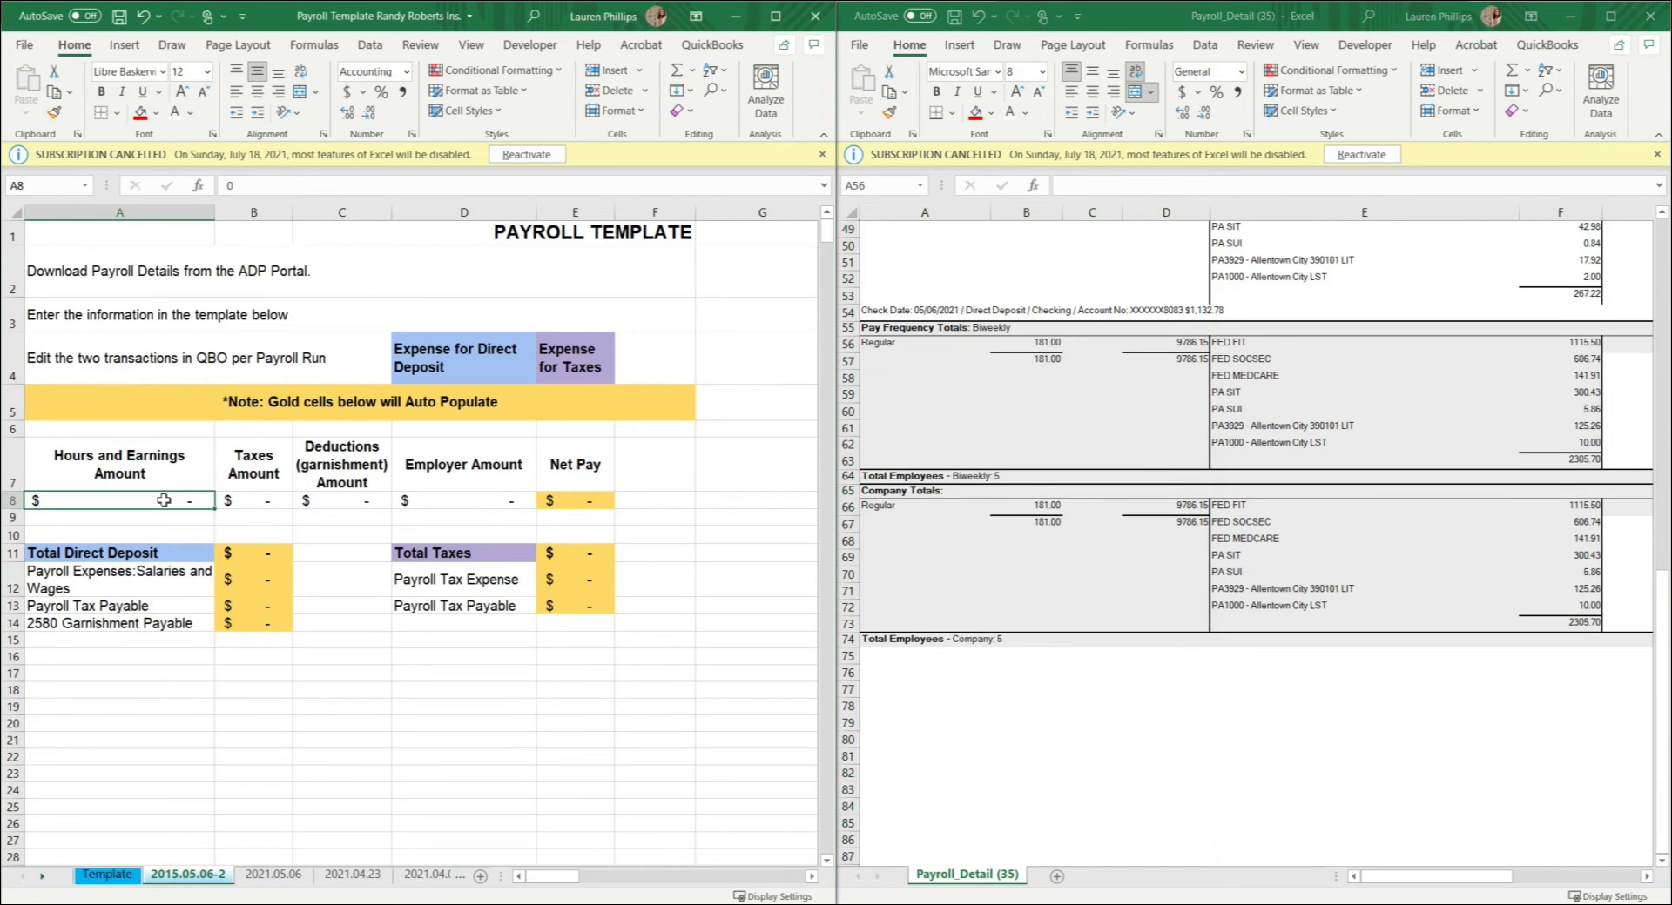
pyautogui.write('9,')
pyautogui.write('786.1')
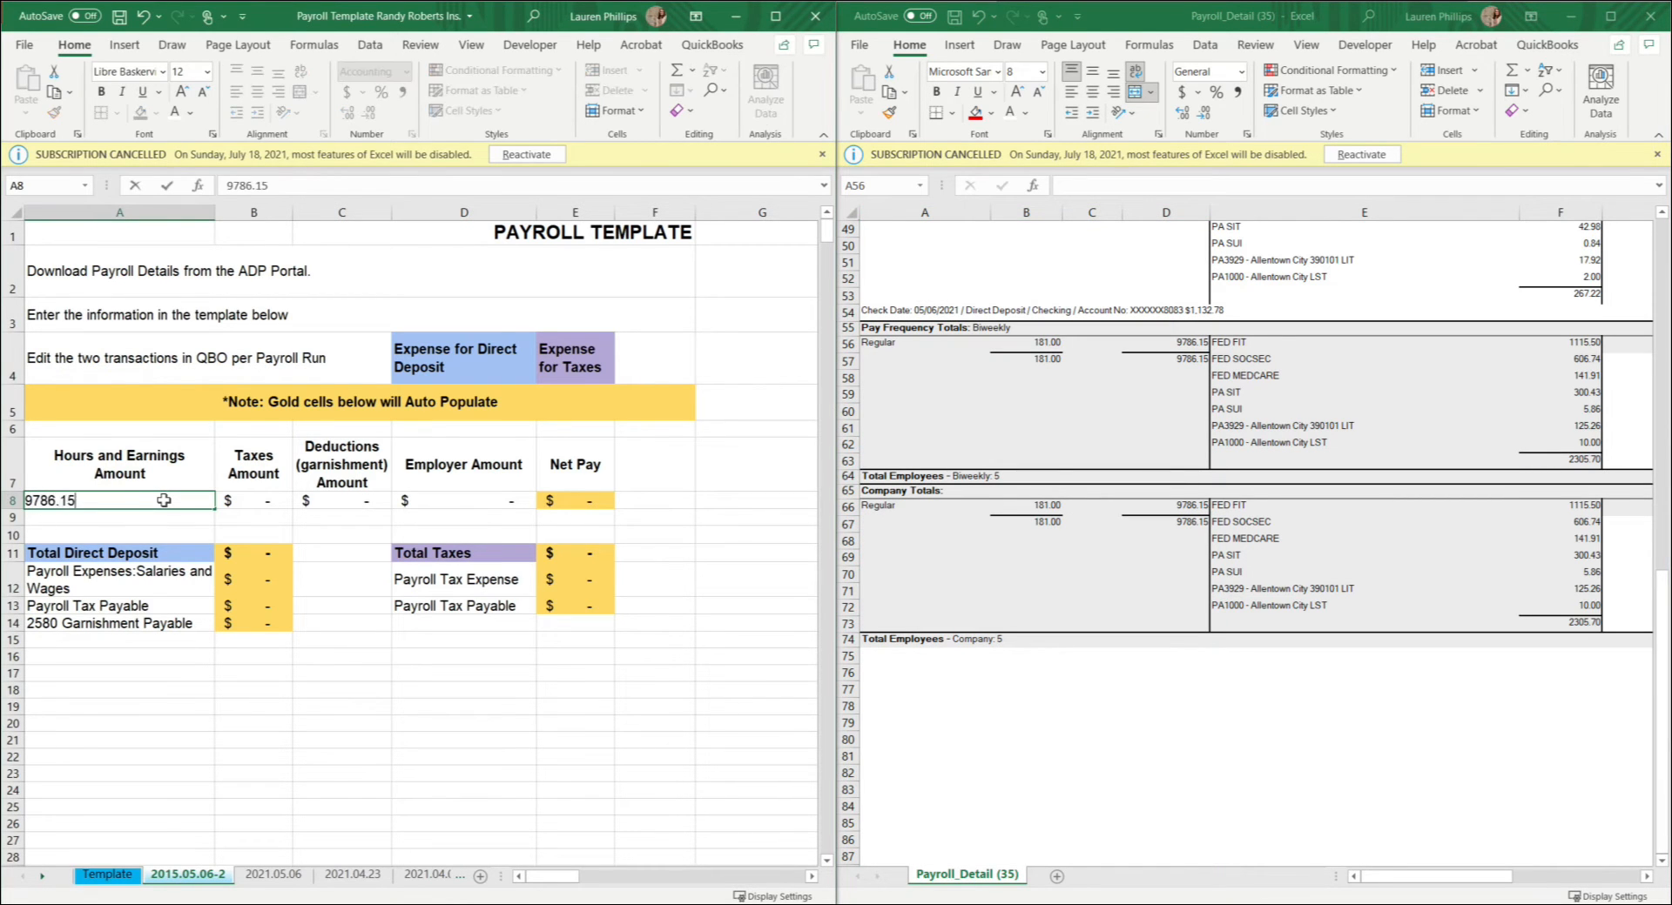
pyautogui.write('5')
pyautogui.press('Return')
pyautogui.click(1161, 536)
pyautogui.click(1194, 538)
pyautogui.click(1189, 522)
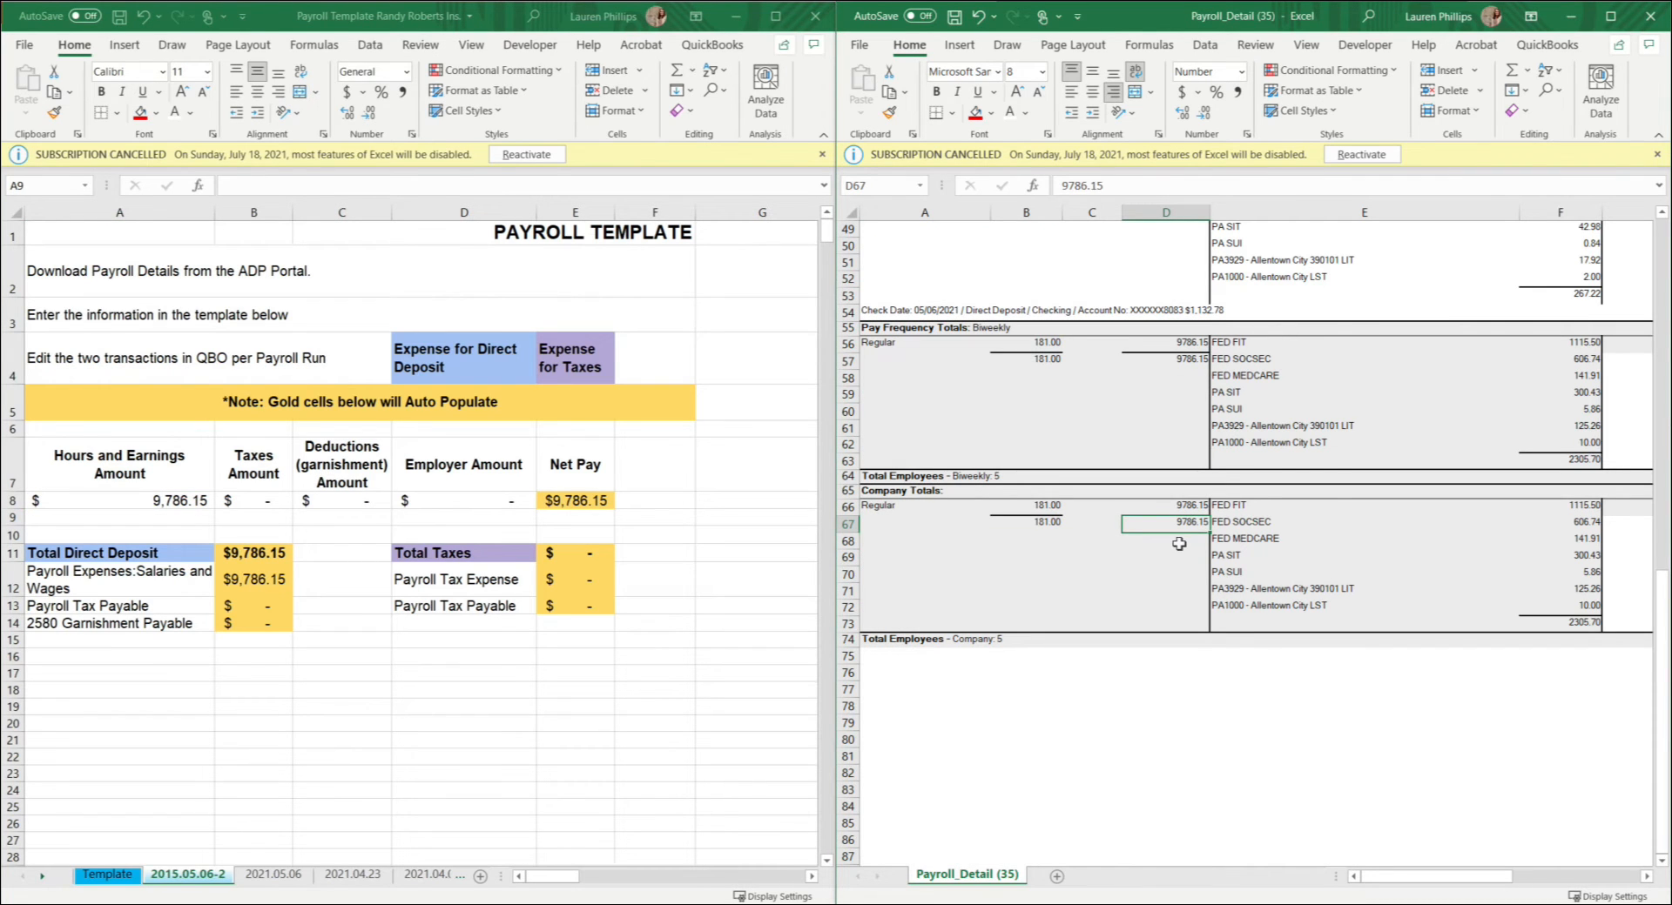
# Step: Find the Company Totals tax total in the payroll details and enter 2305.70 as the Taxes Amount in cell B8
pyautogui.click(253, 501)
pyautogui.click(1372, 504)
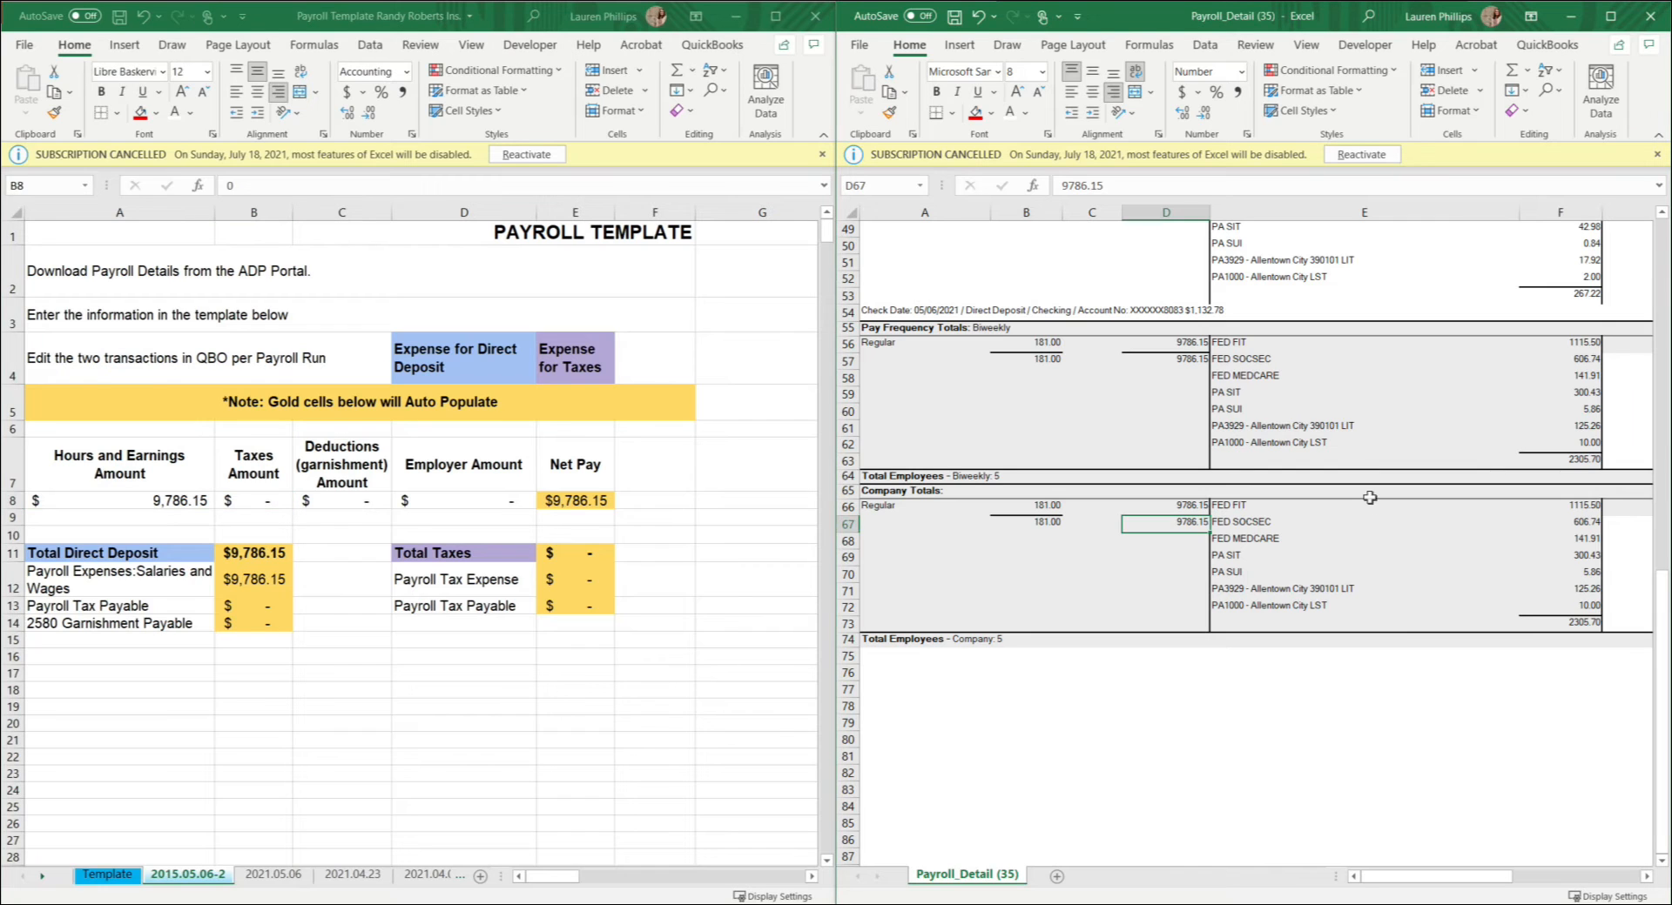
pyautogui.click(1574, 620)
pyautogui.moveTo(1251, 508); pyautogui.dragTo(1582, 610)
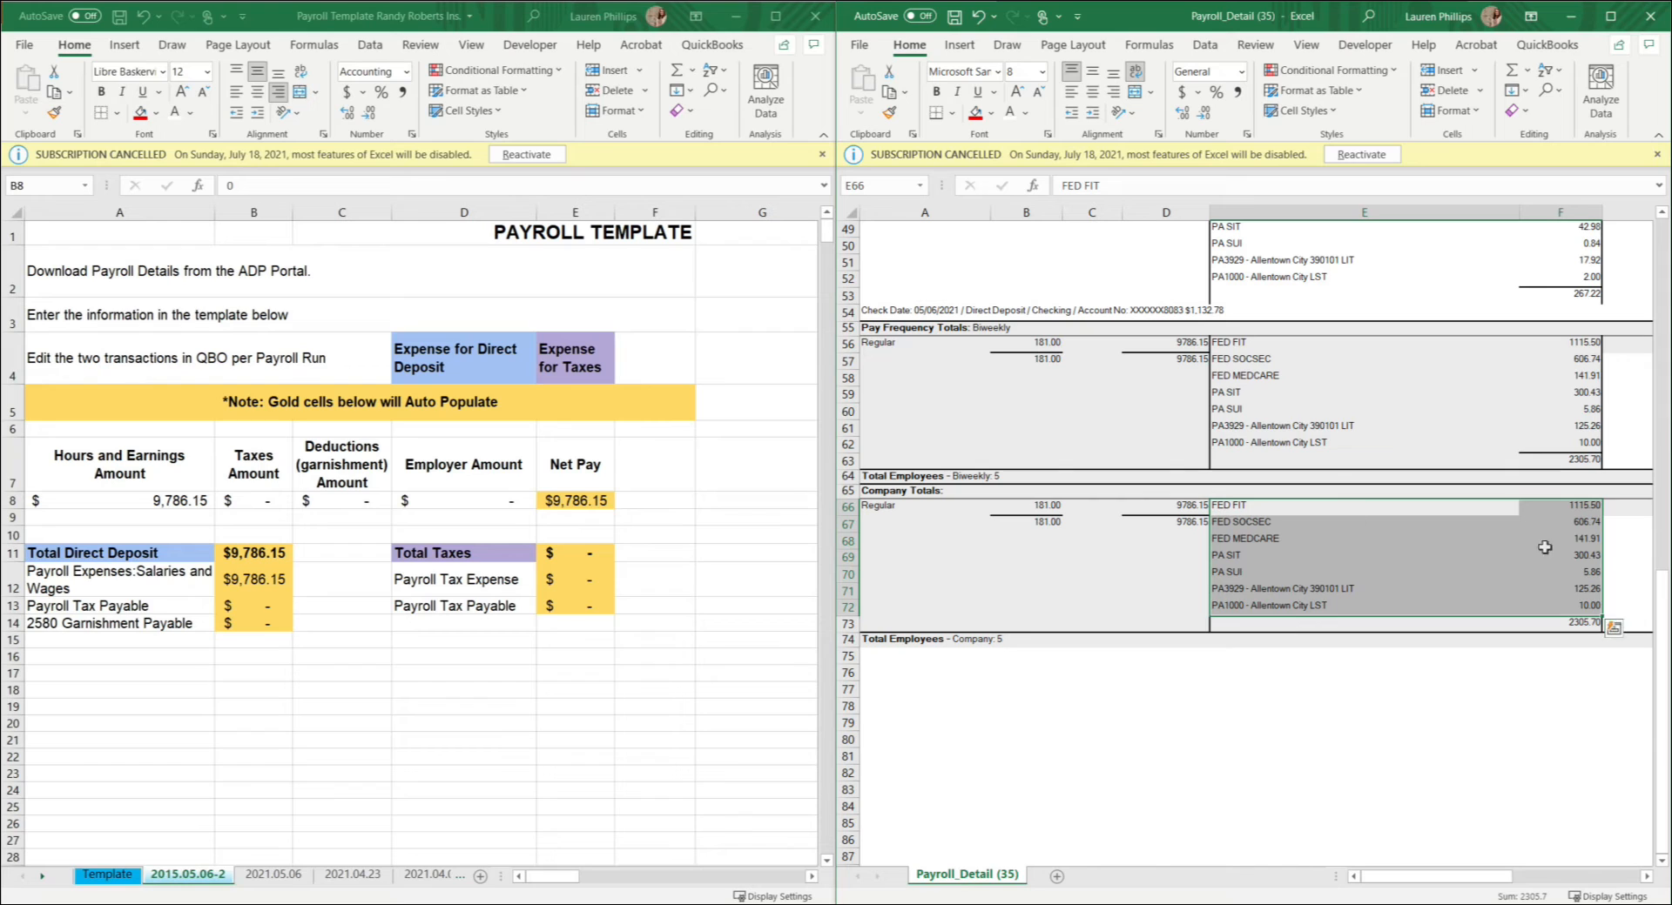
pyautogui.moveTo(1593, 507); pyautogui.dragTo(1597, 605)
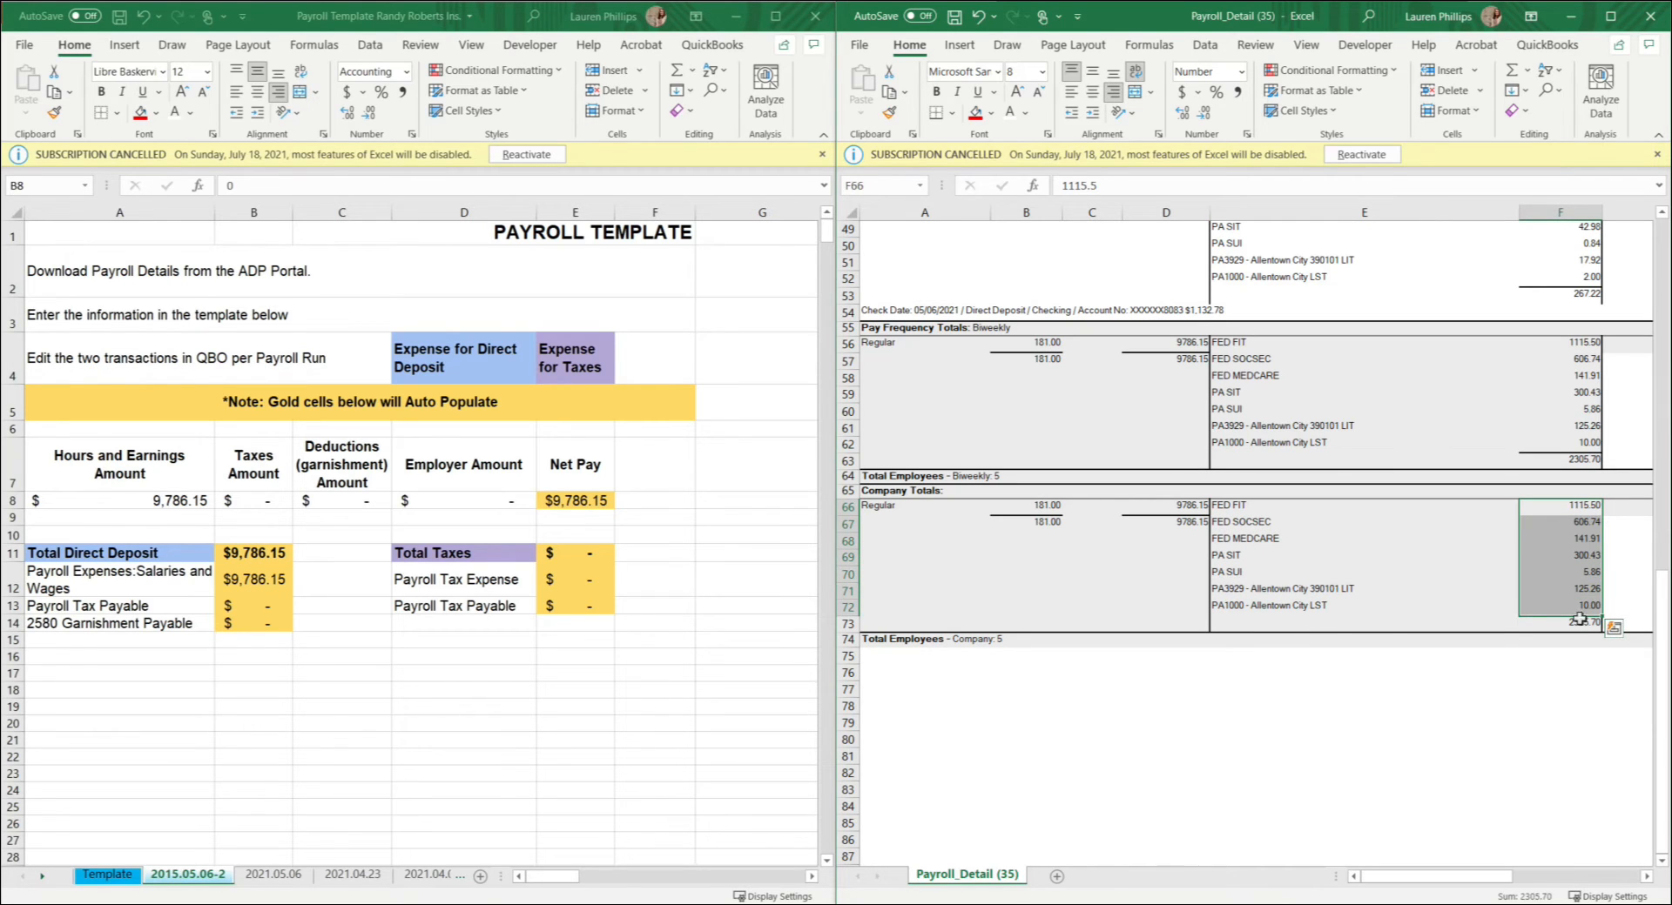
pyautogui.click(1580, 621)
pyautogui.click(263, 510)
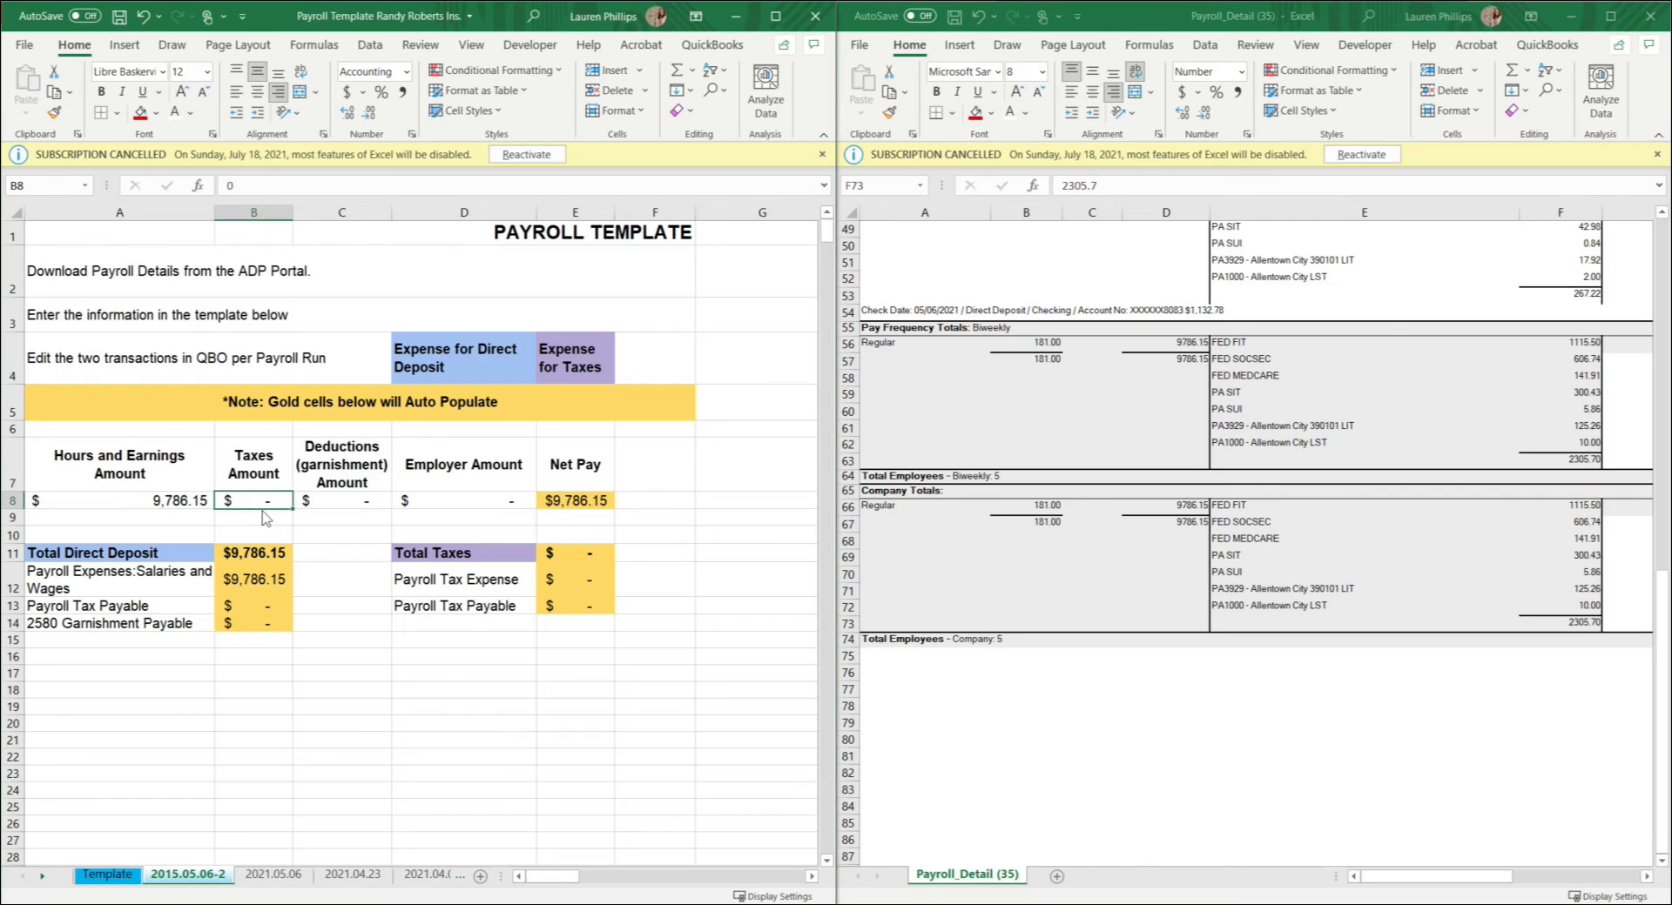
pyautogui.write('2,')
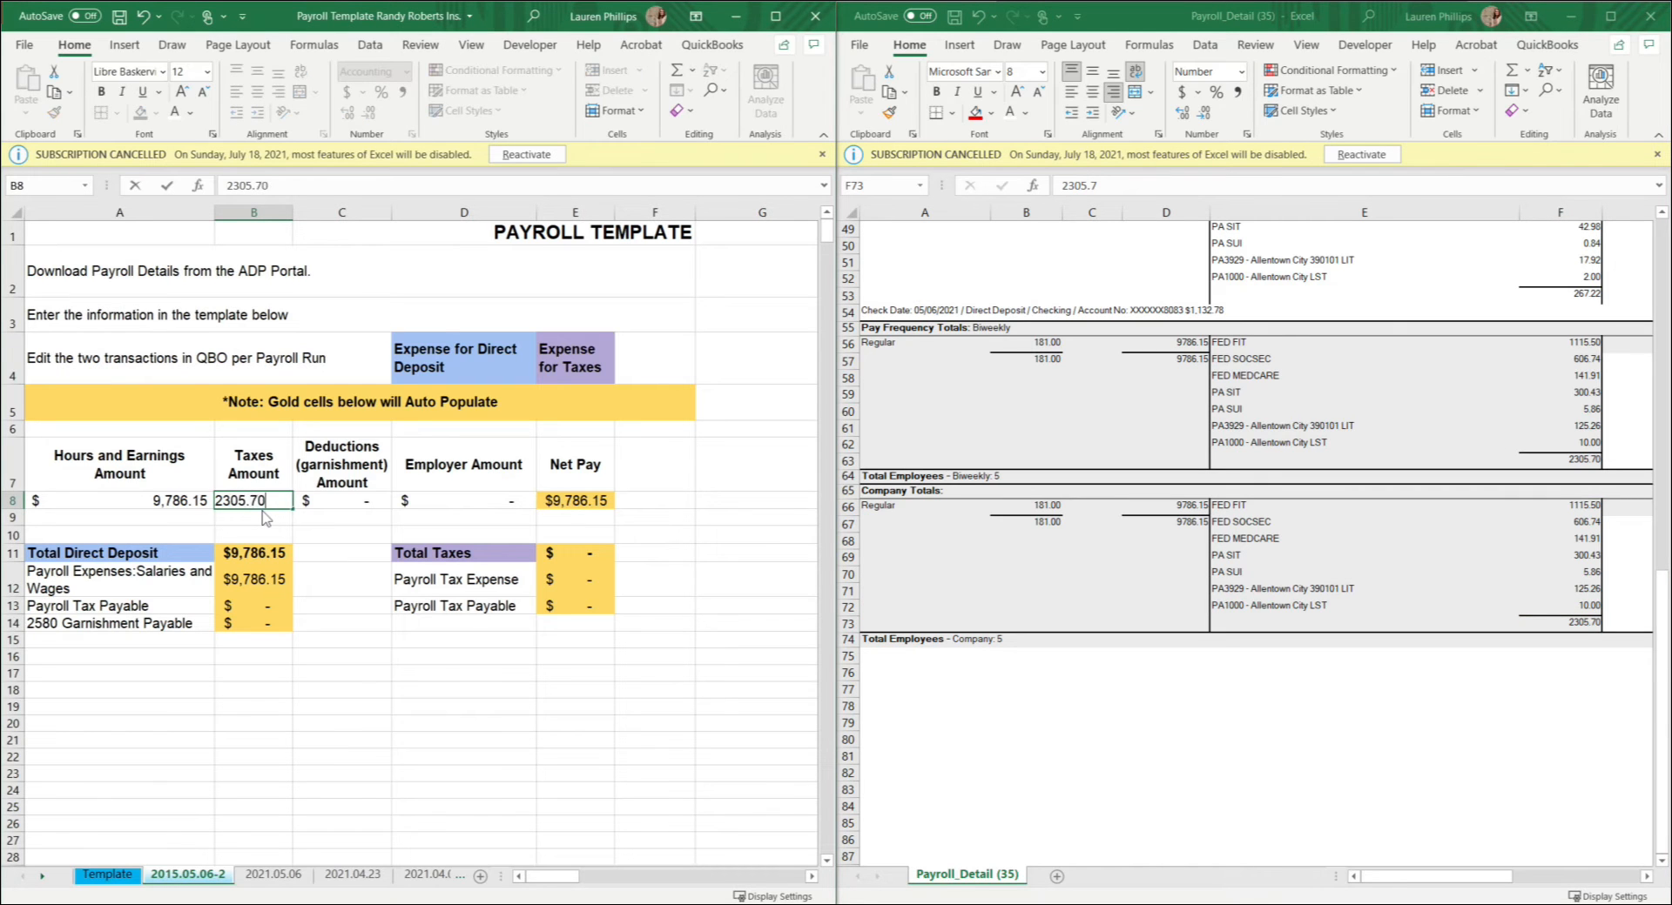
pyautogui.write('305.70')
pyautogui.press('Tab')
# Step: Check the Deductions columns G and H, including their Company Totals rows, for any garnishment amount
pyautogui.click(1663, 601)
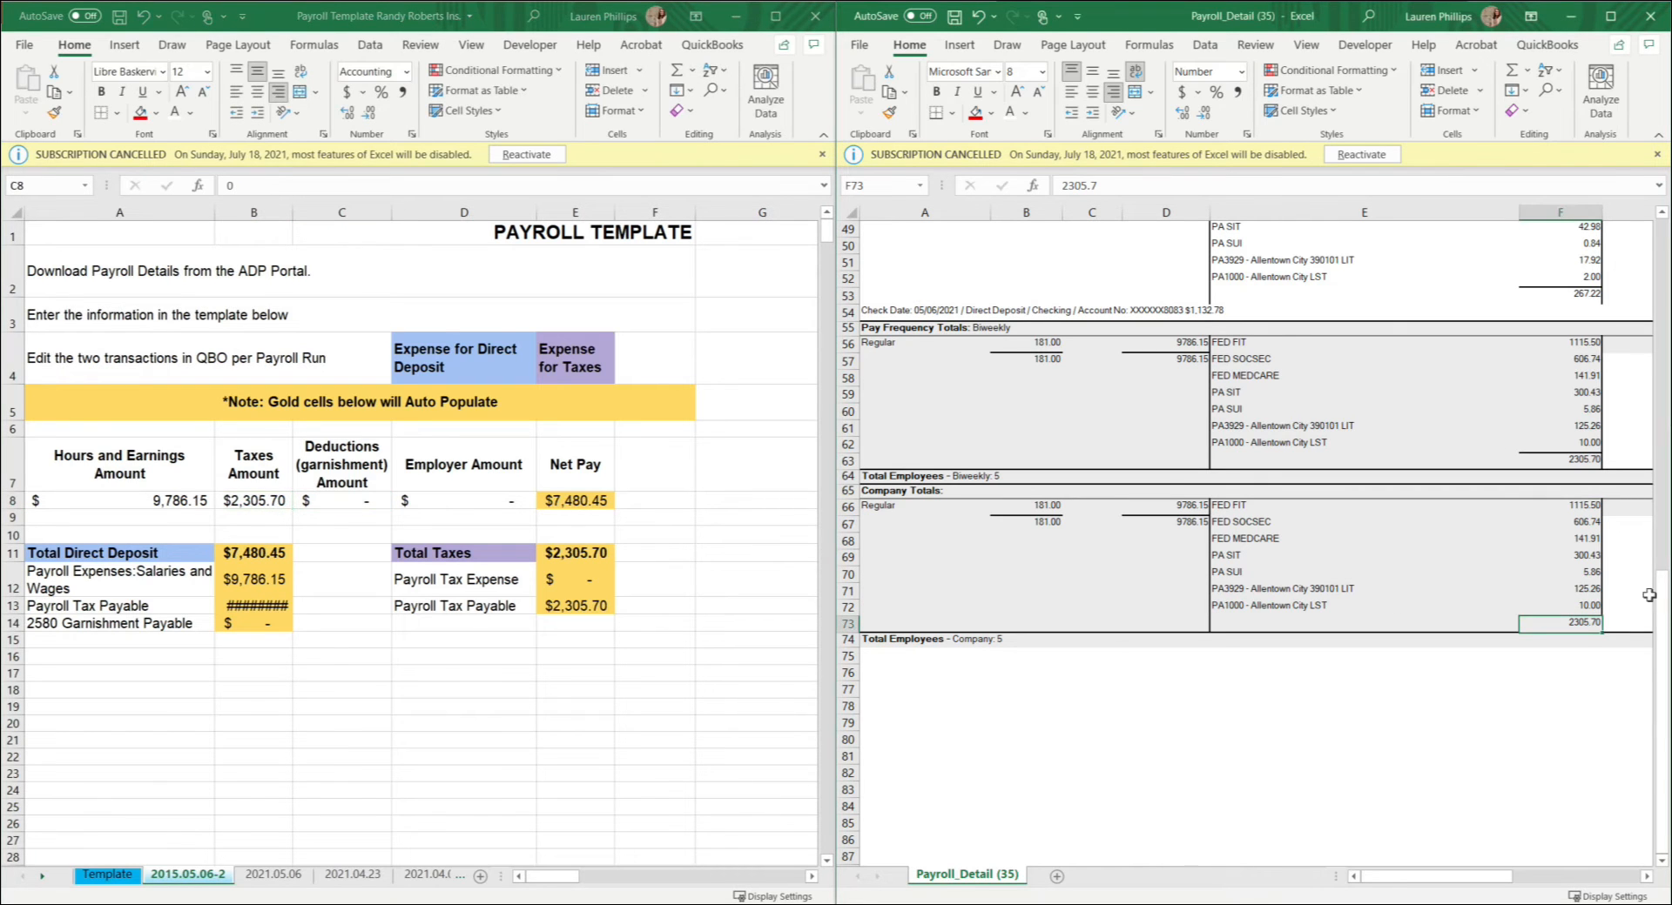
pyautogui.click(1649, 596)
pyautogui.moveTo(1528, 512); pyautogui.dragTo(1512, 621)
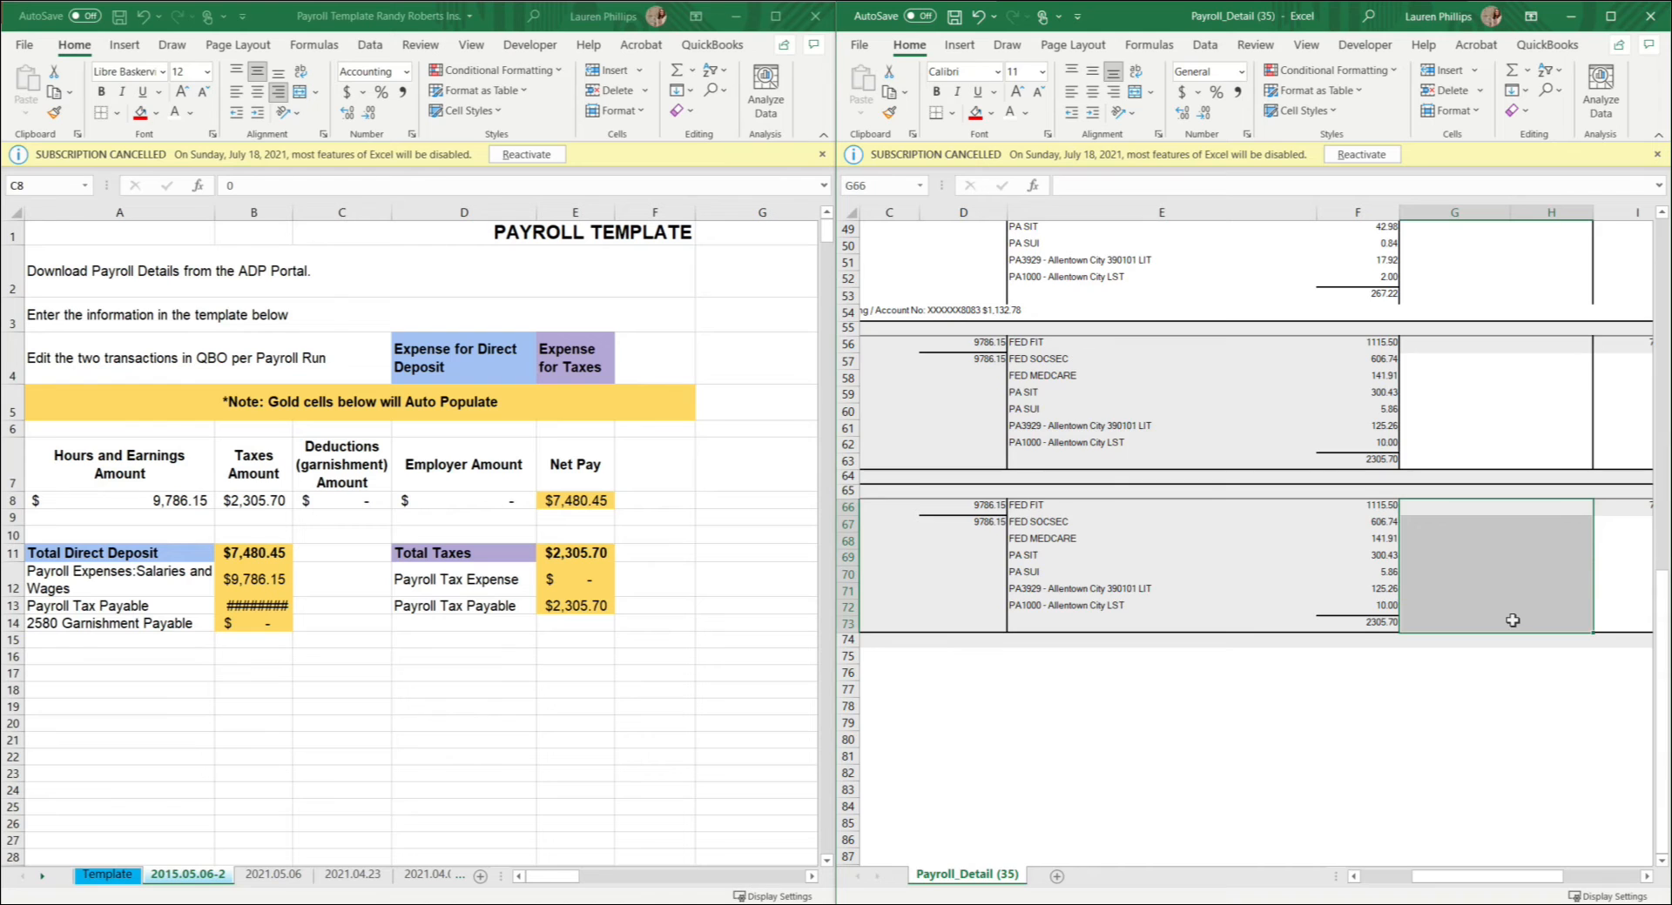
pyautogui.scroll(16, 1512, 620)
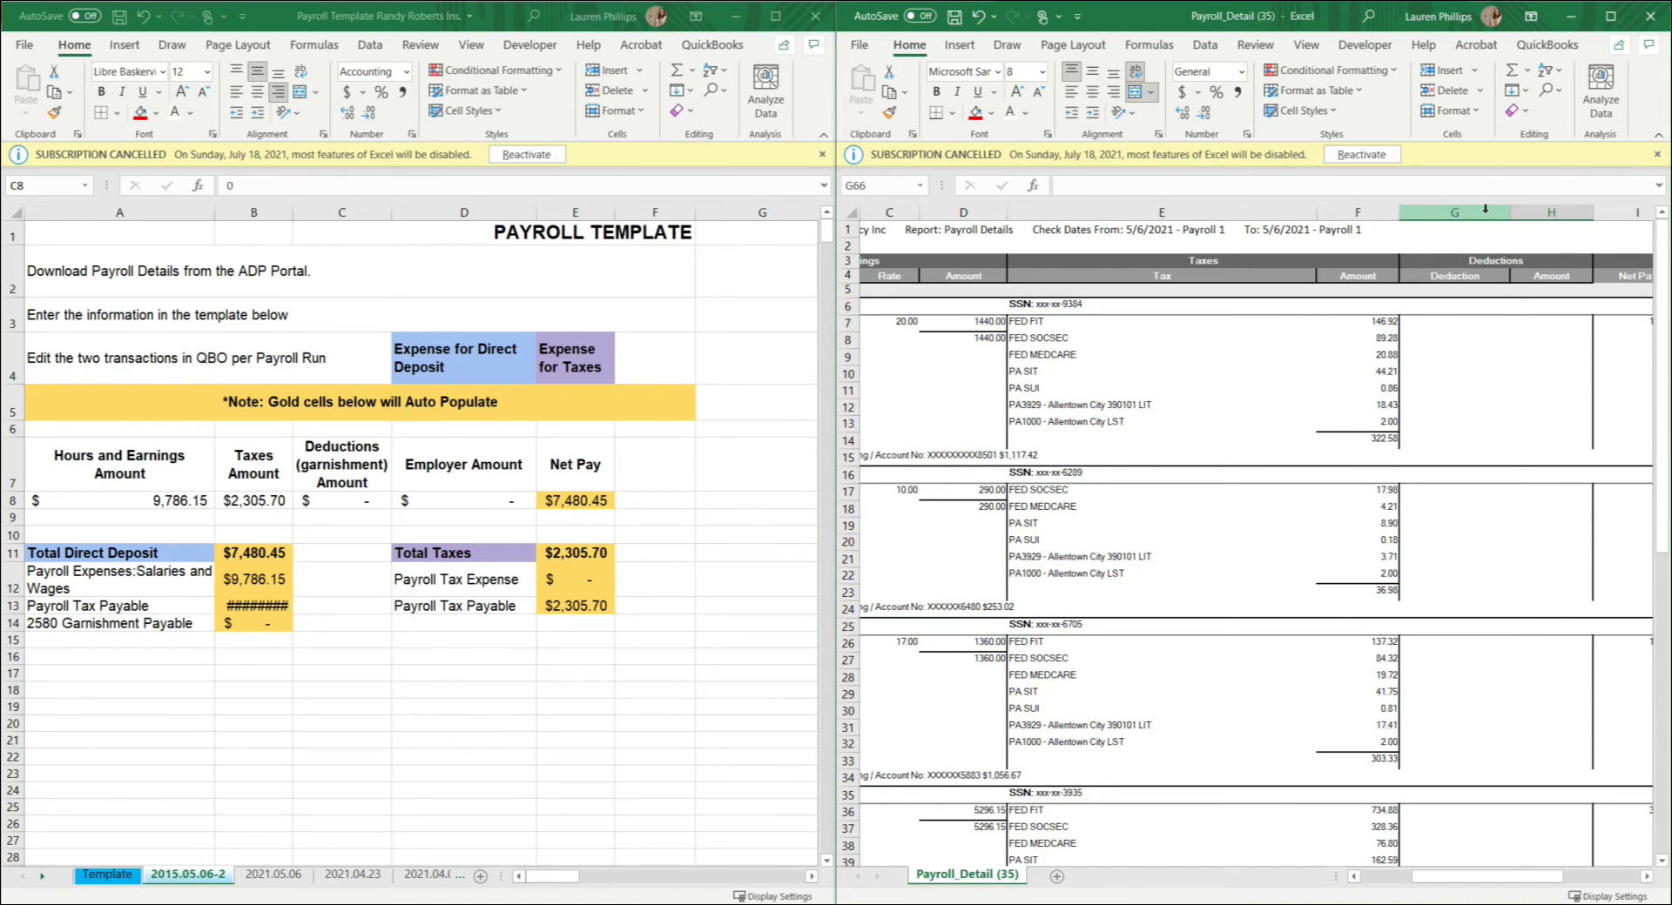
pyautogui.moveTo(1485, 208); pyautogui.dragTo(1536, 211)
pyautogui.scroll(-15, 1533, 435)
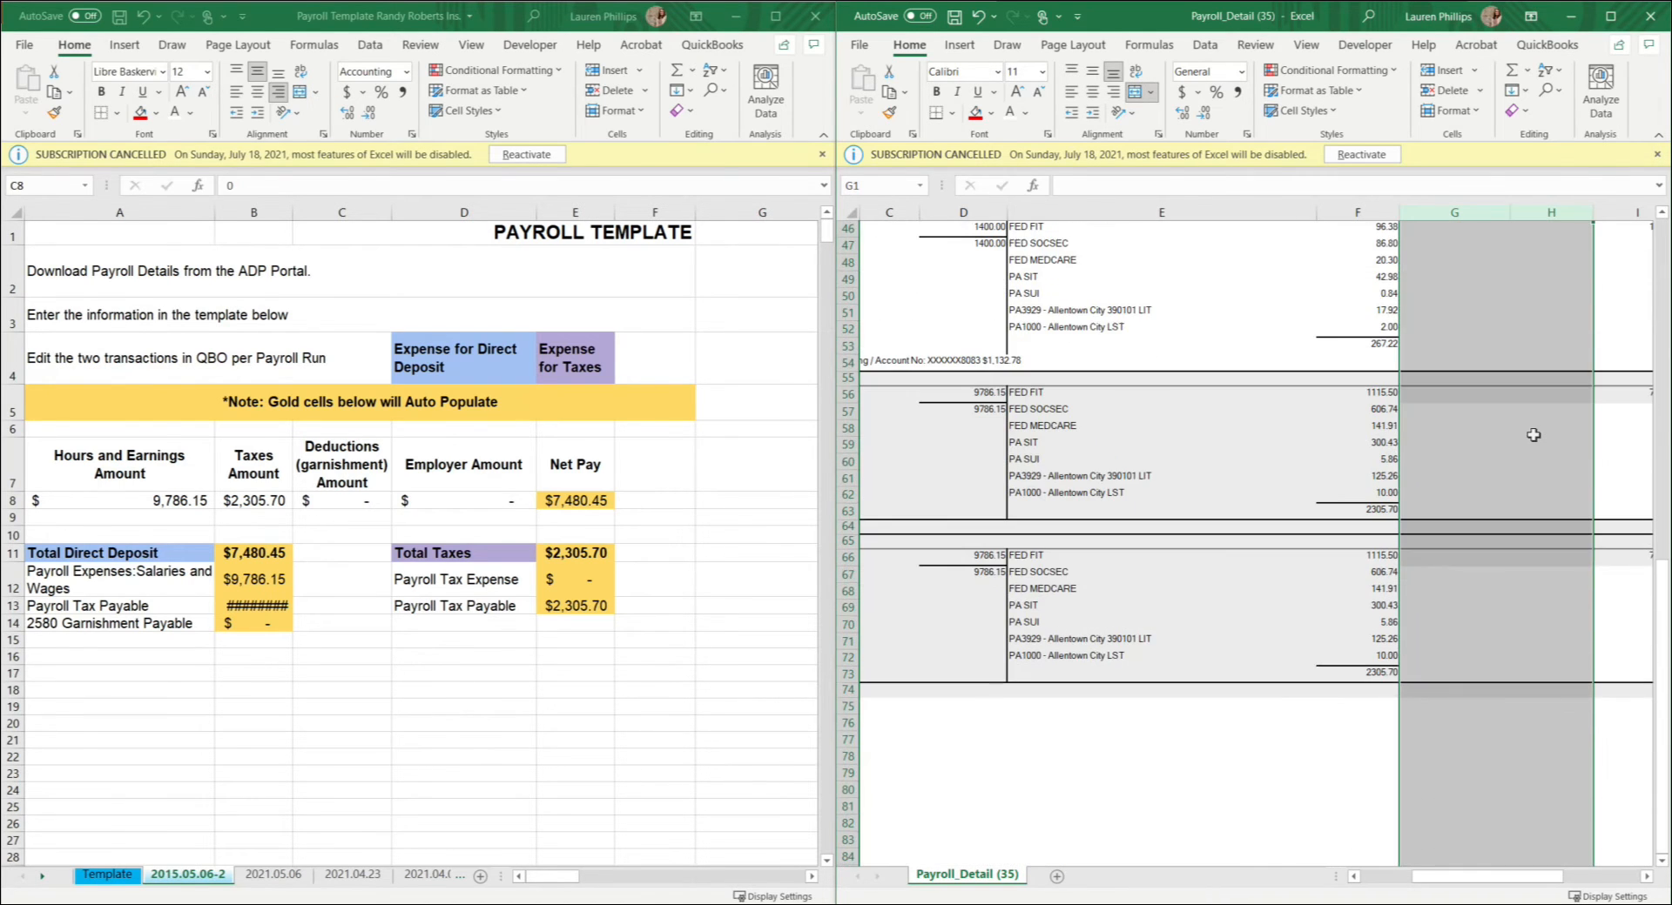
pyautogui.moveTo(1507, 557); pyautogui.dragTo(1507, 680)
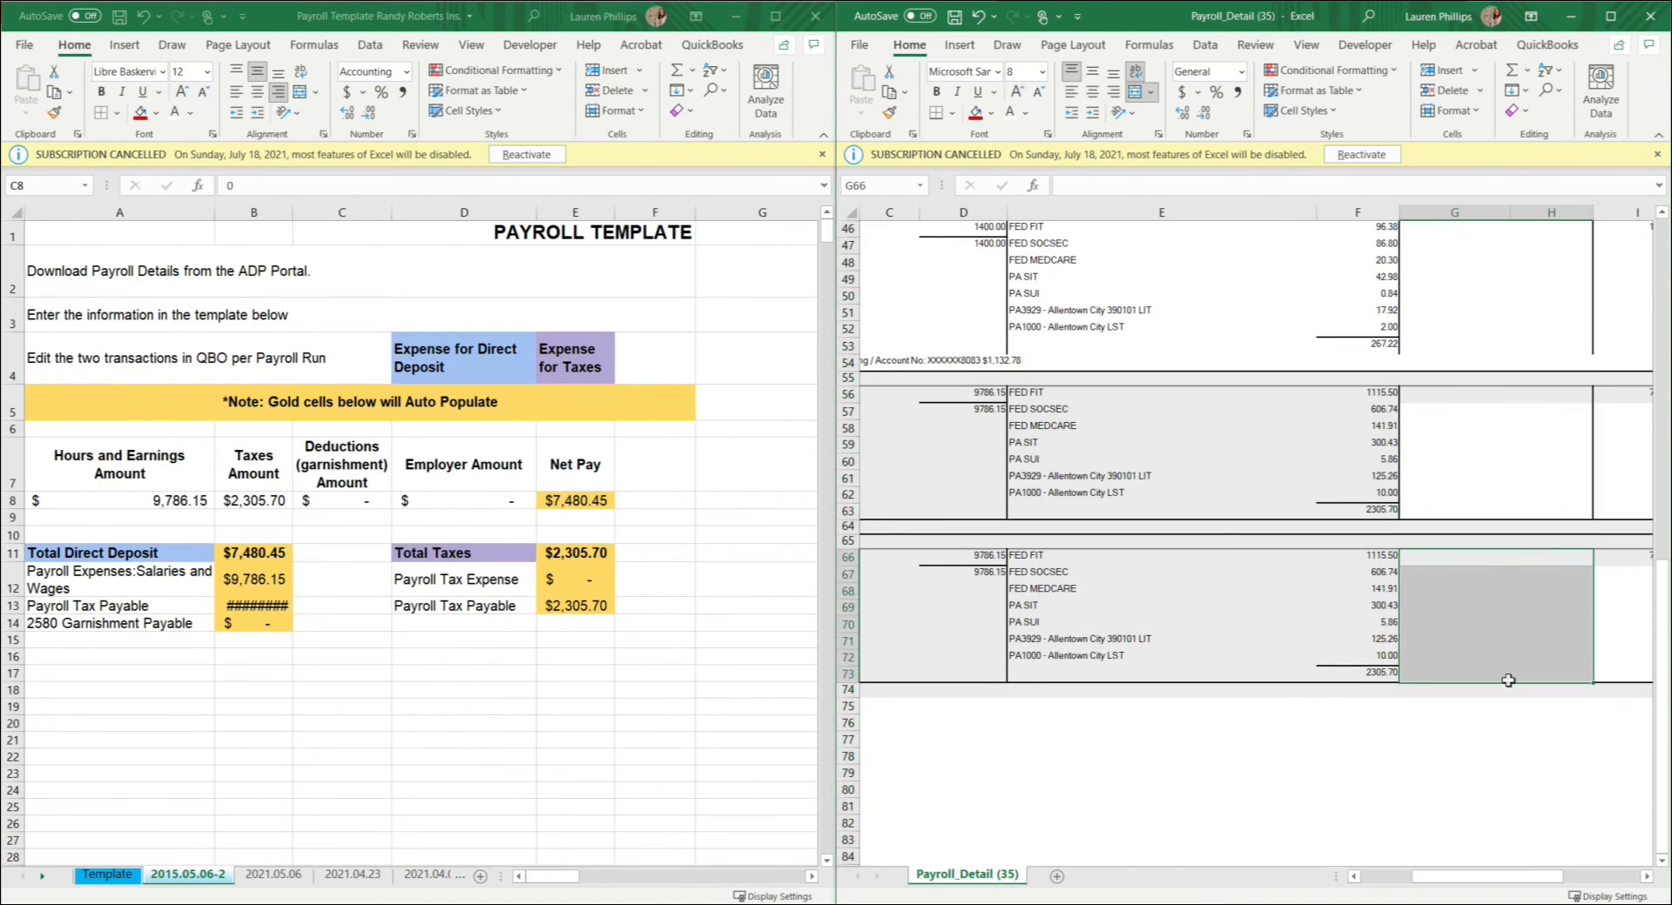
# Step: Find the Company Totals employer tax total in the payroll details and enter 760.85 as the Employer Amount in cell D8
pyautogui.click(1646, 877)
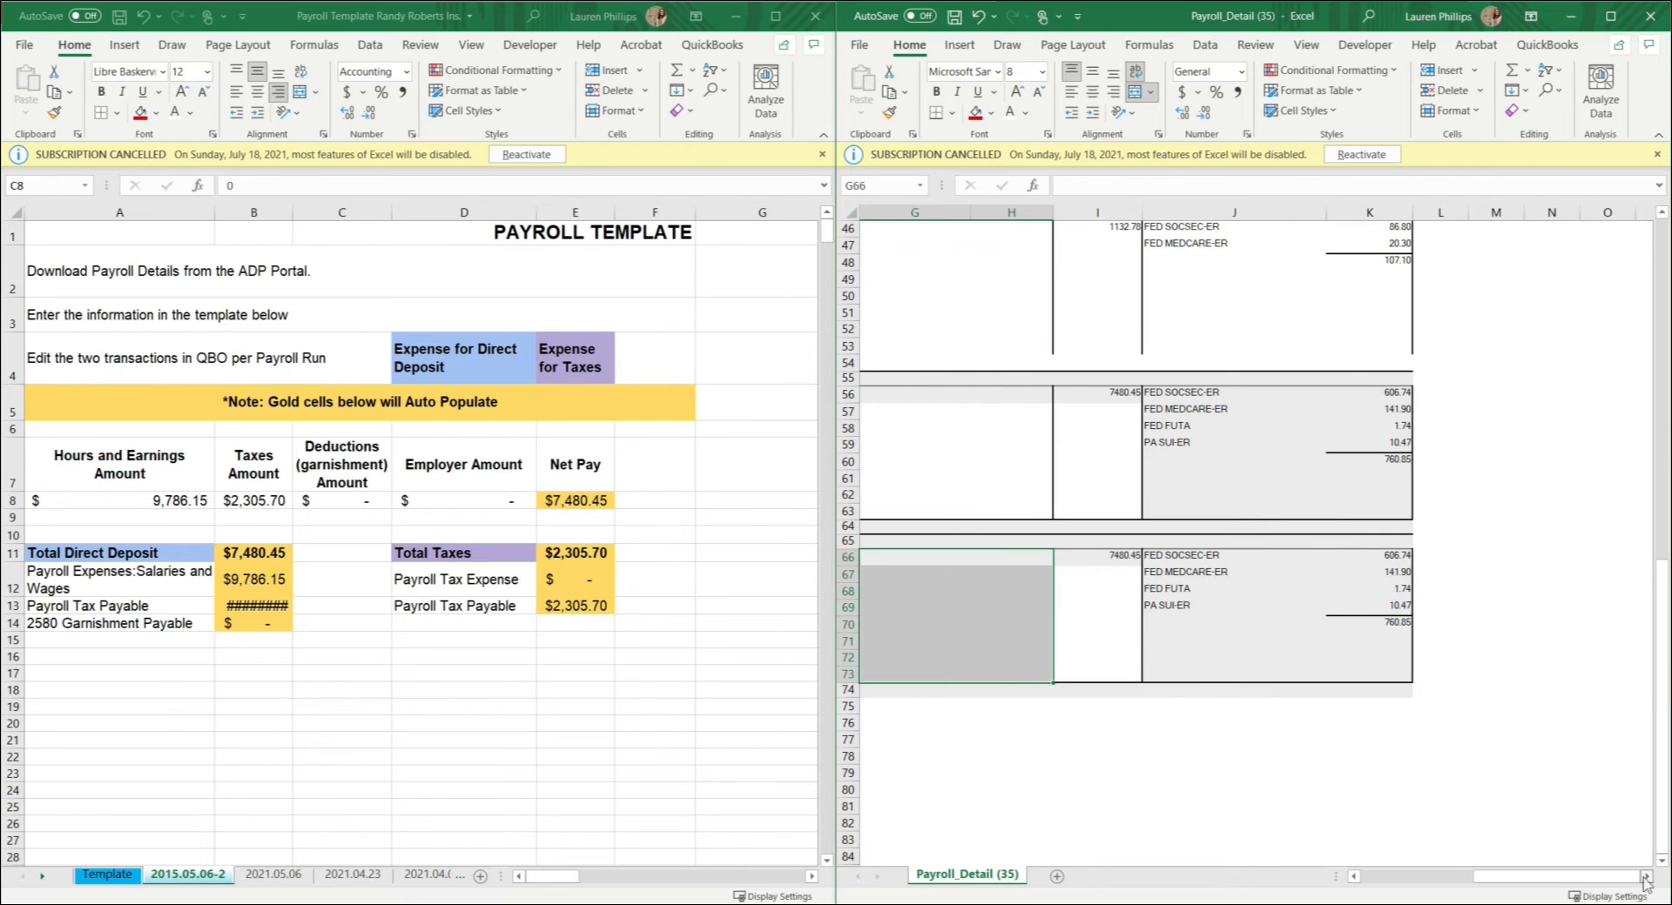
pyautogui.click(383, 509)
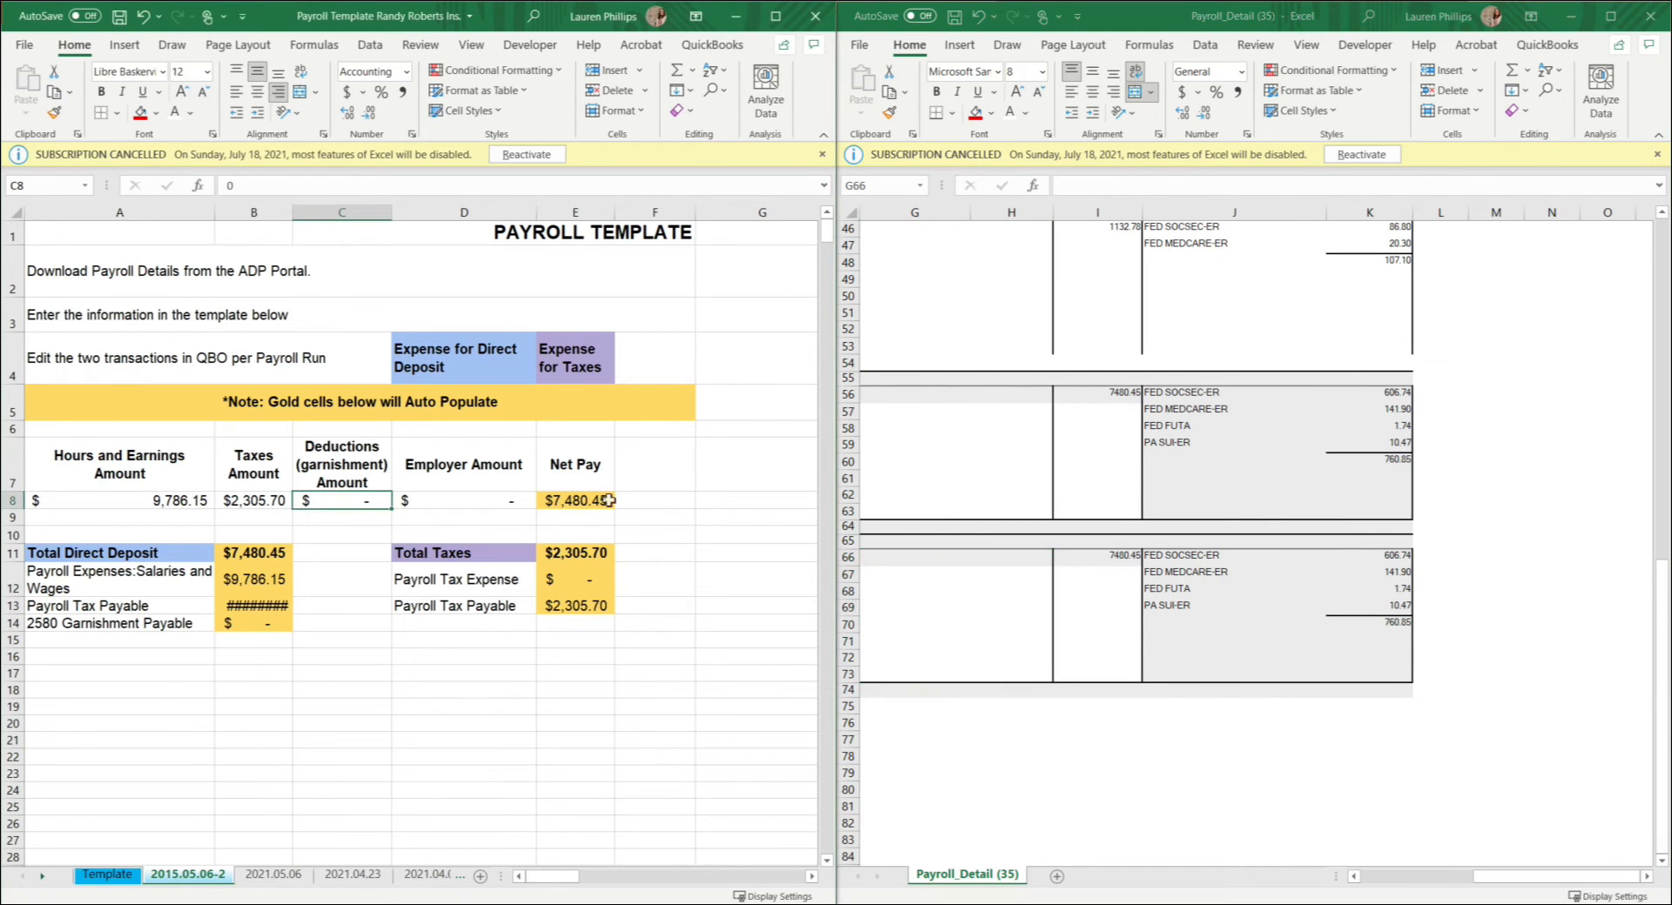
pyautogui.click(441, 497)
pyautogui.click(1245, 591)
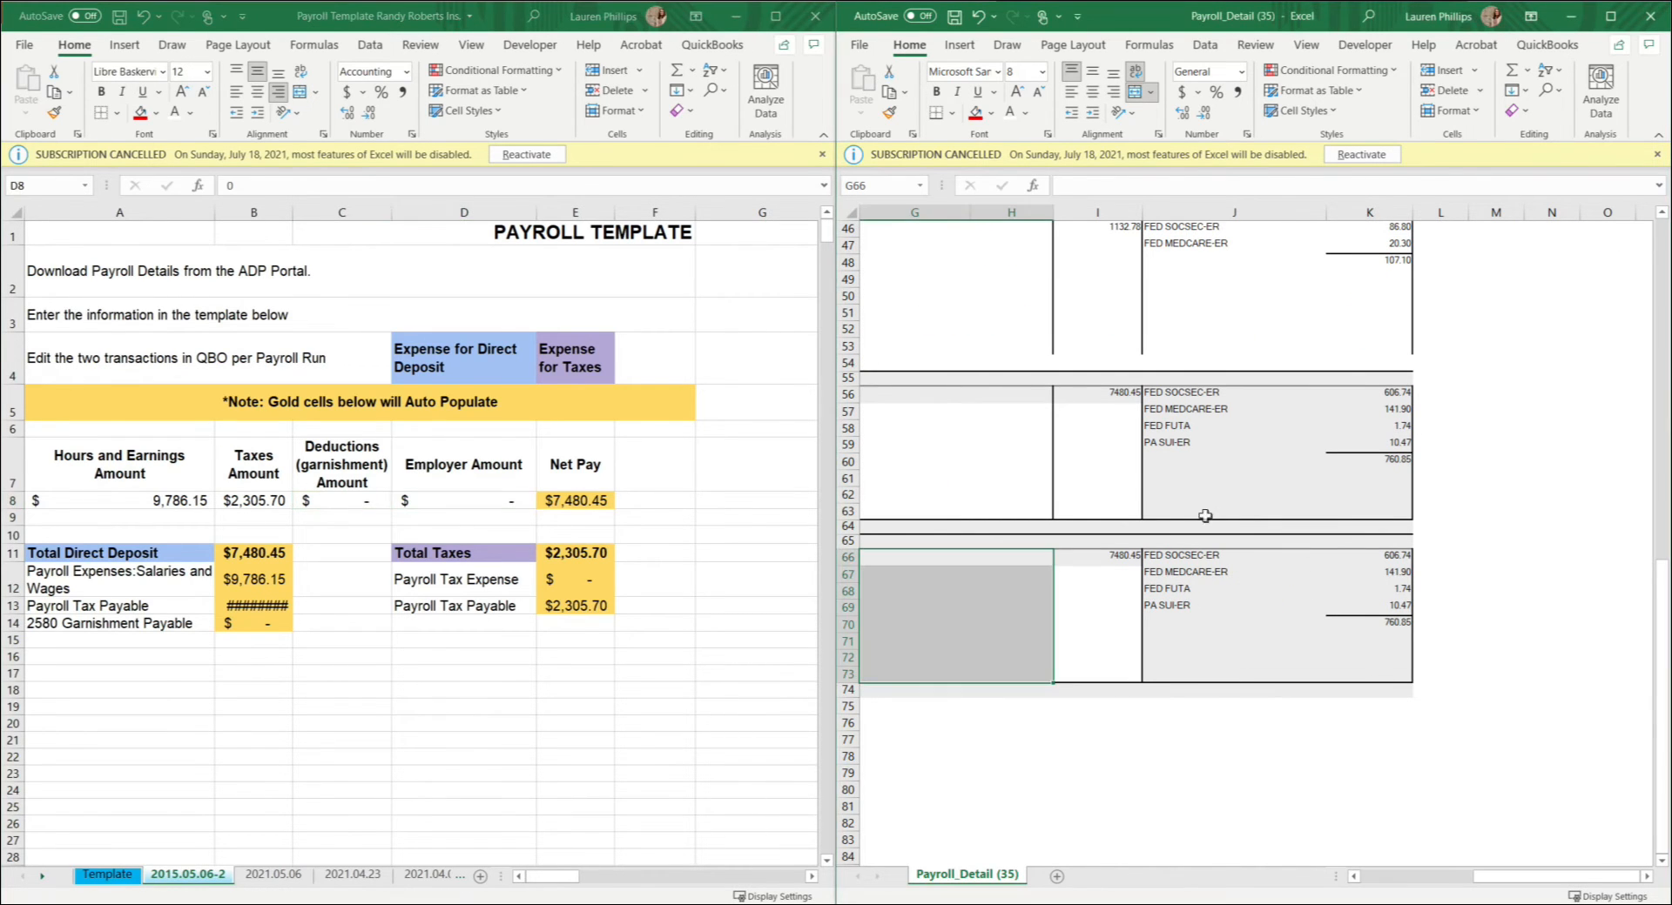
pyautogui.moveTo(1385, 559); pyautogui.dragTo(1229, 671)
pyautogui.click(1364, 624)
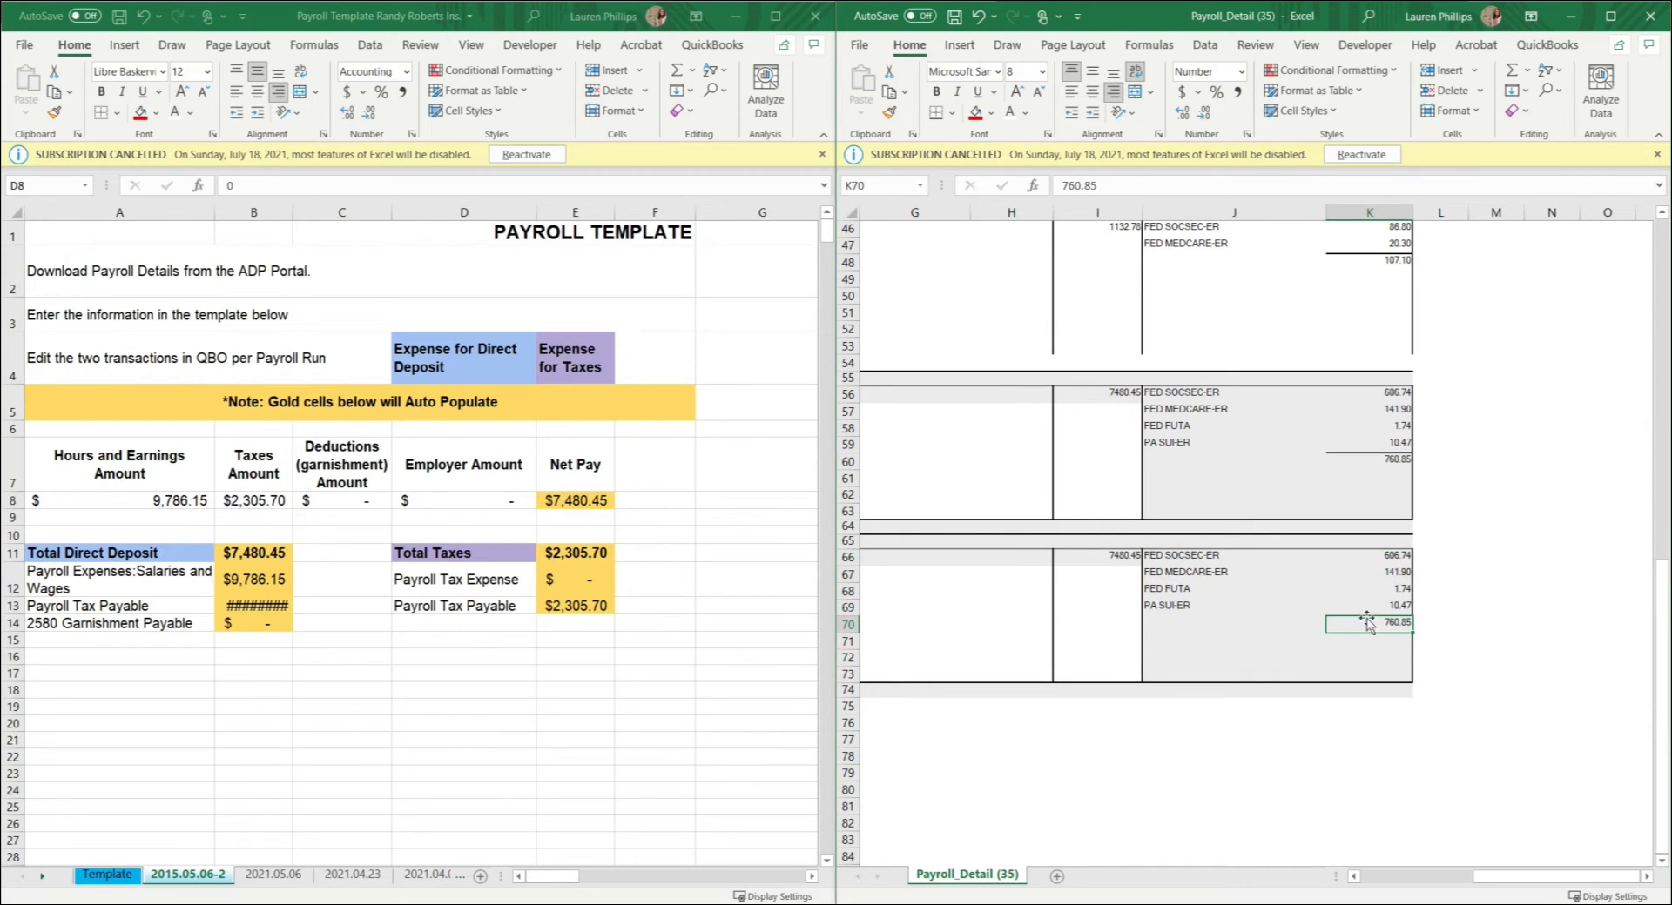
pyautogui.click(436, 518)
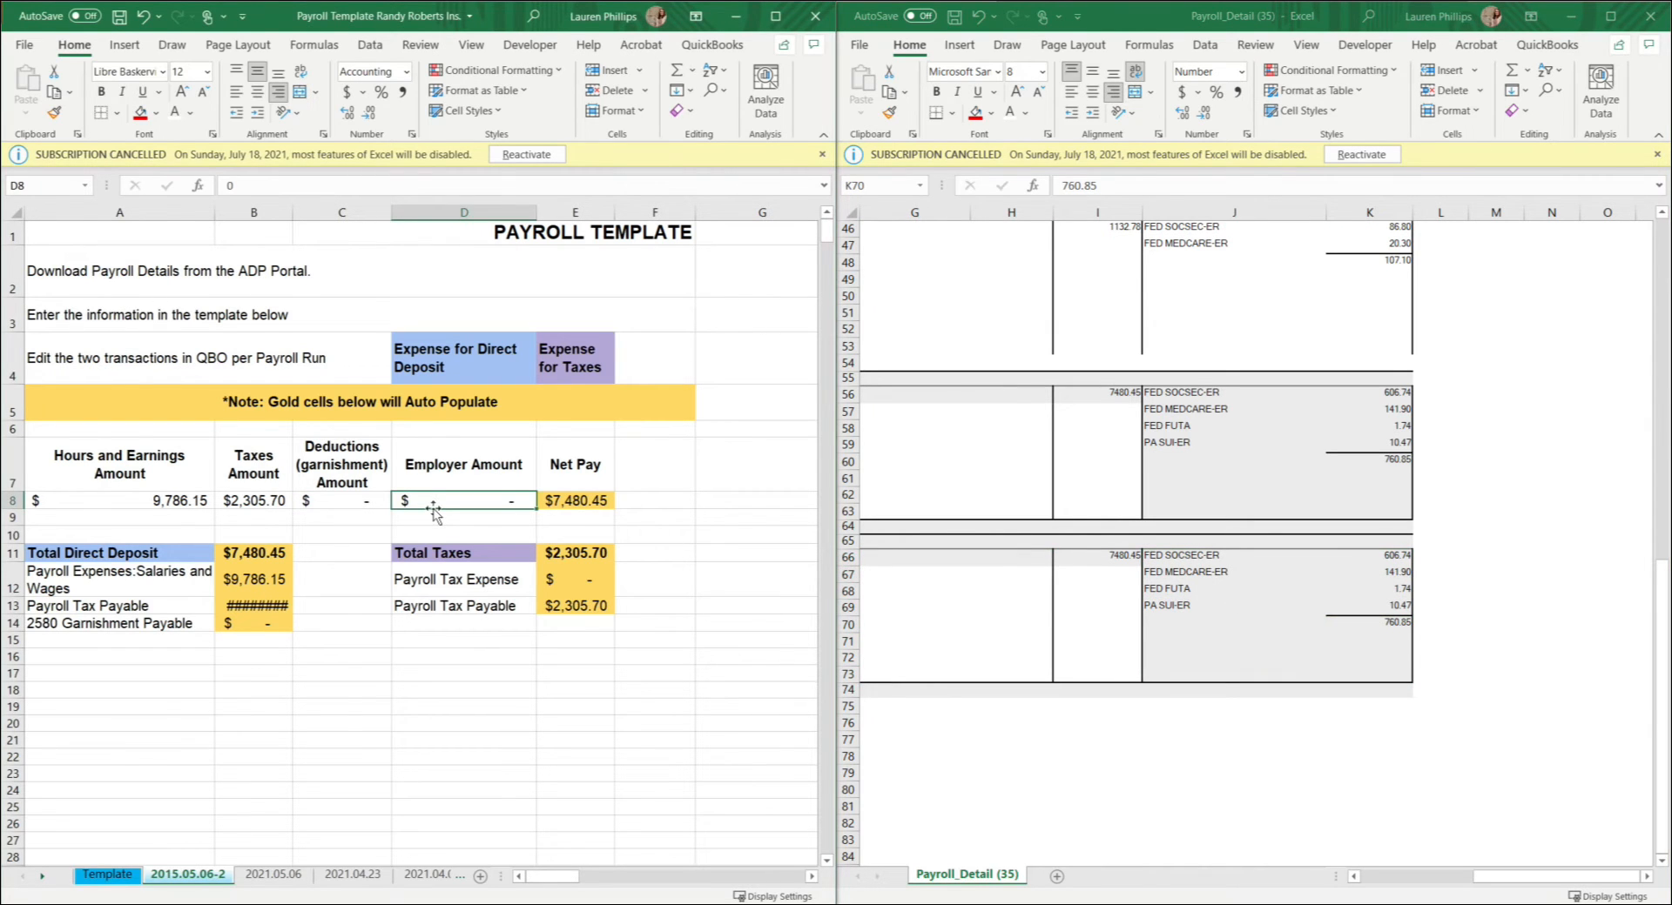
pyautogui.write('760.85')
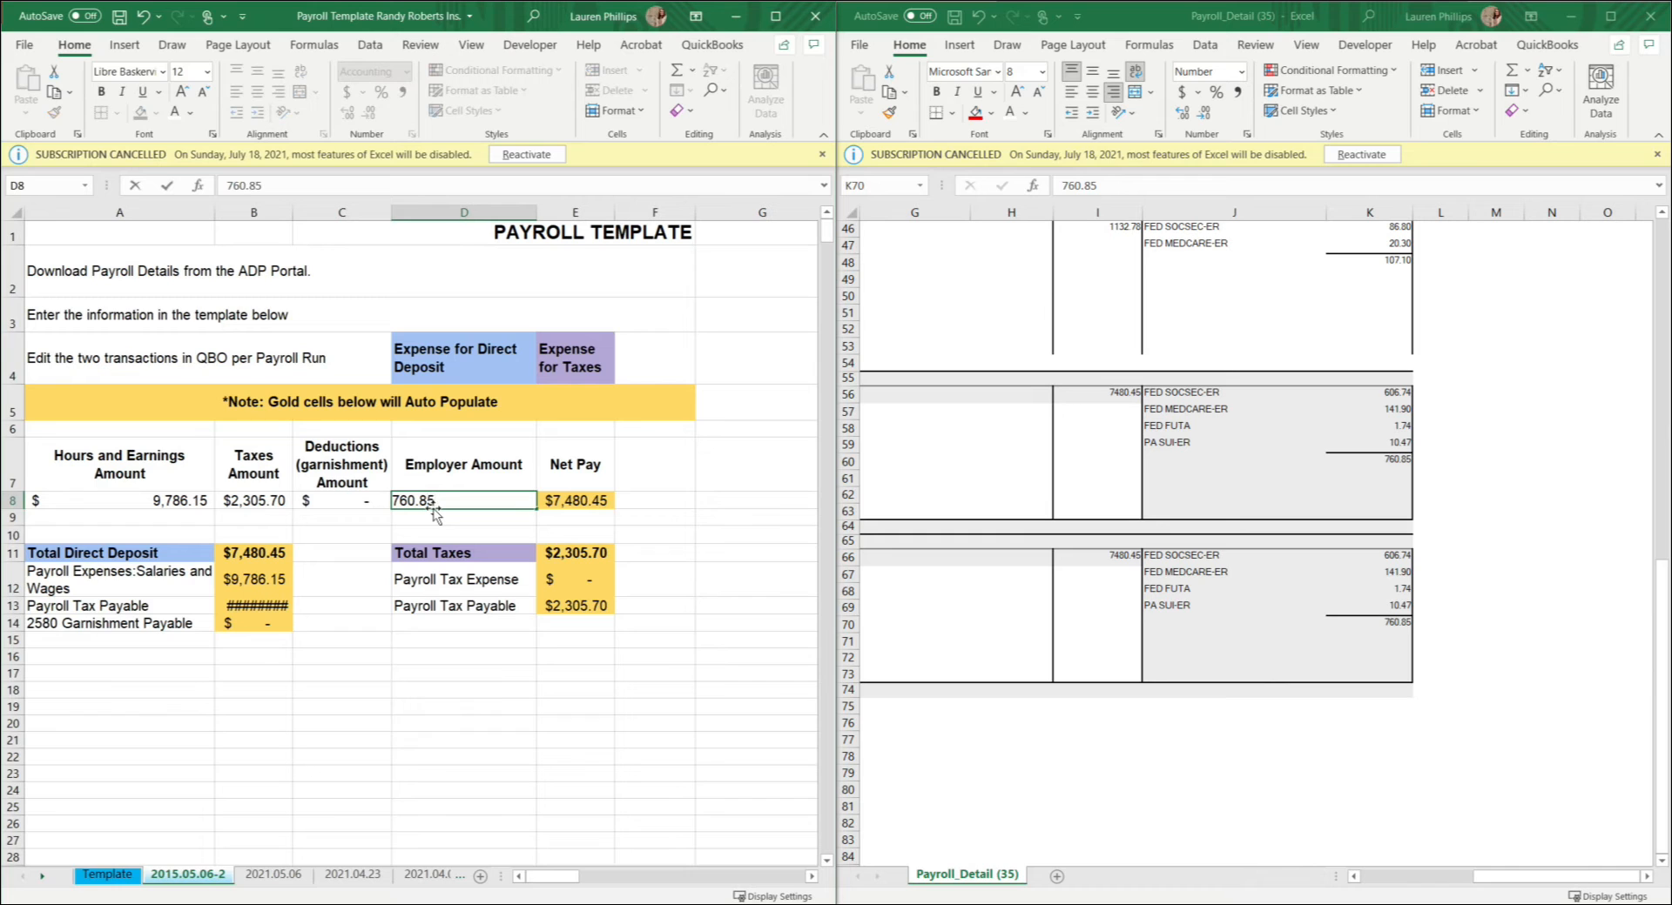
pyautogui.press('Tab')
# Step: Compare the calculated Net Pay in cell E8 with the Company Totals net pay in cell I66 of the payroll details
pyautogui.click(1118, 559)
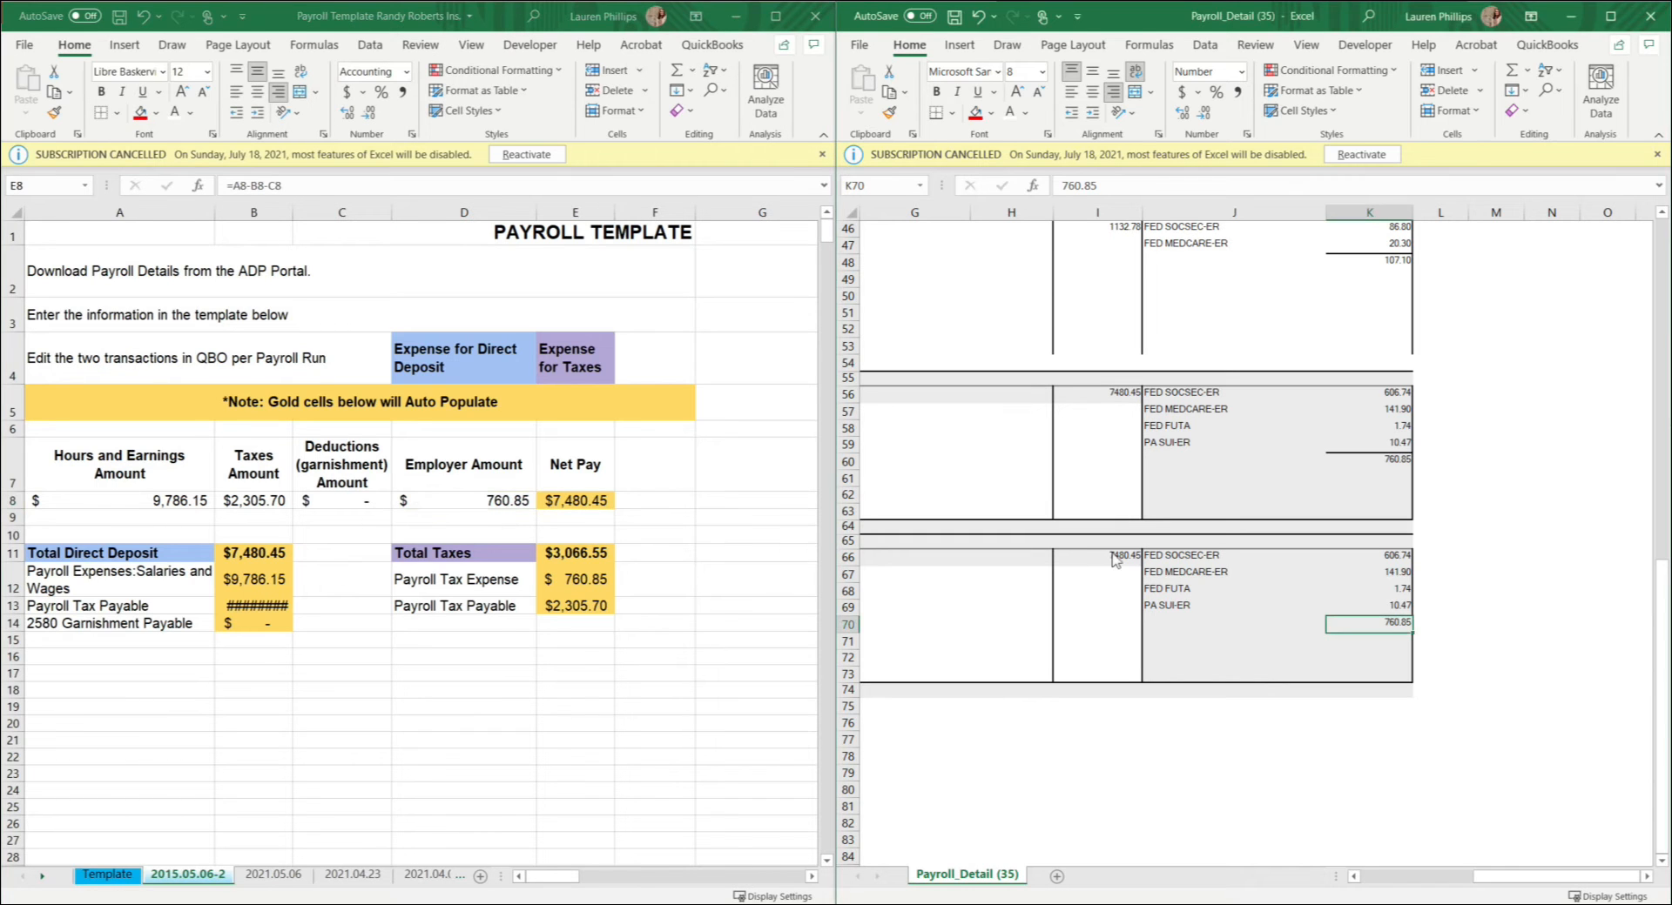
pyautogui.click(174, 498)
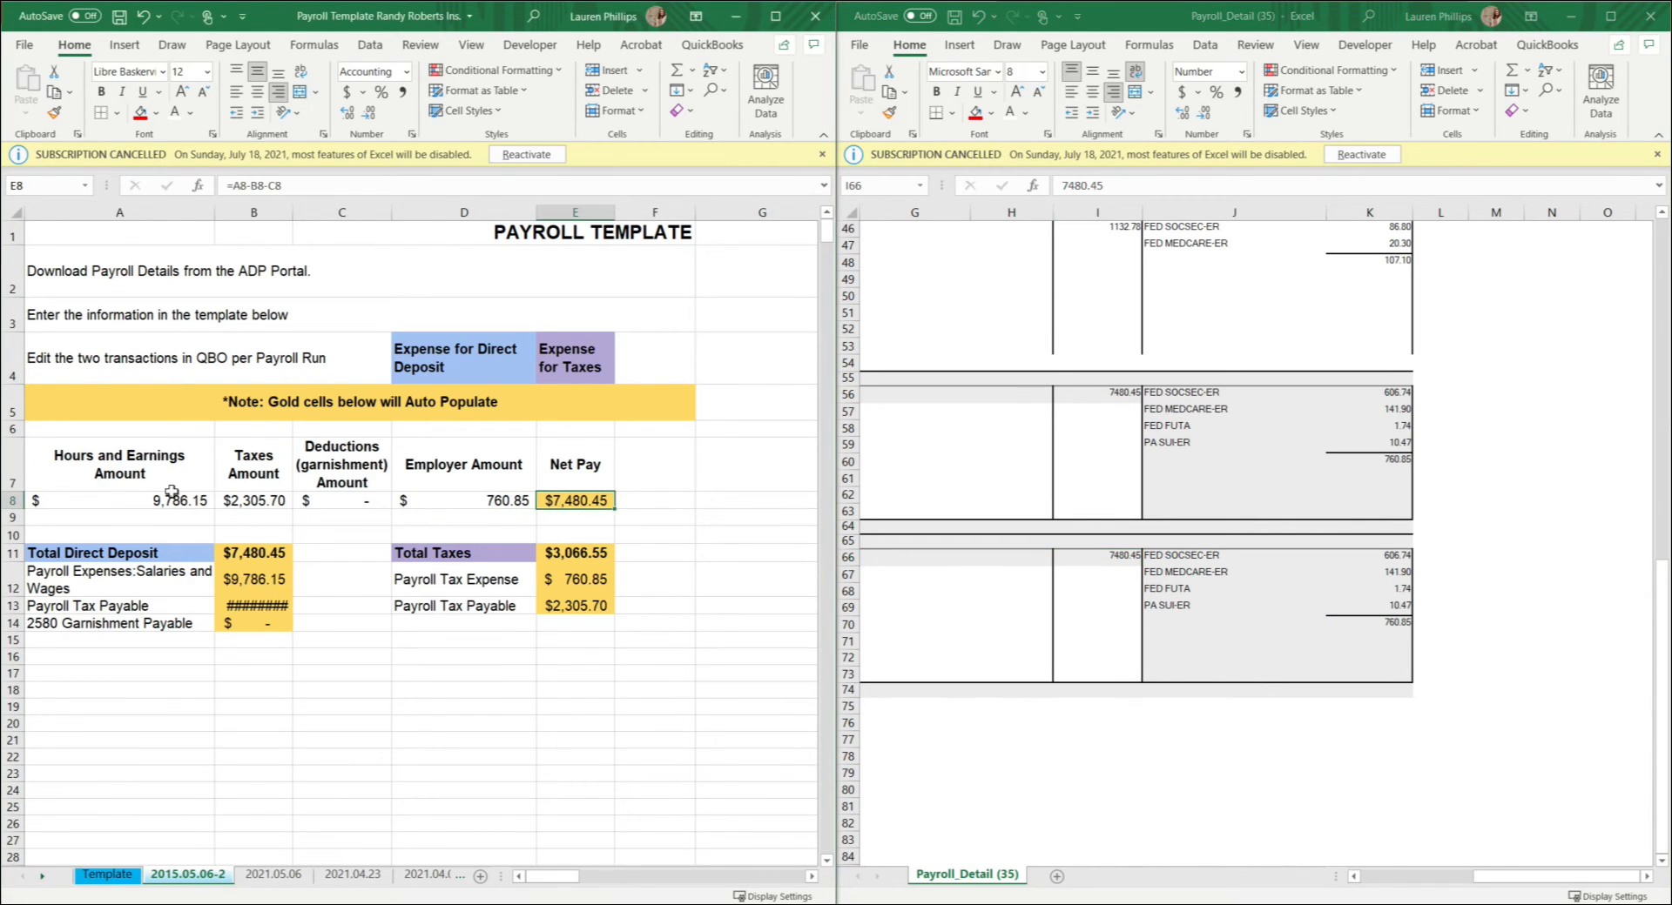
pyautogui.click(253, 503)
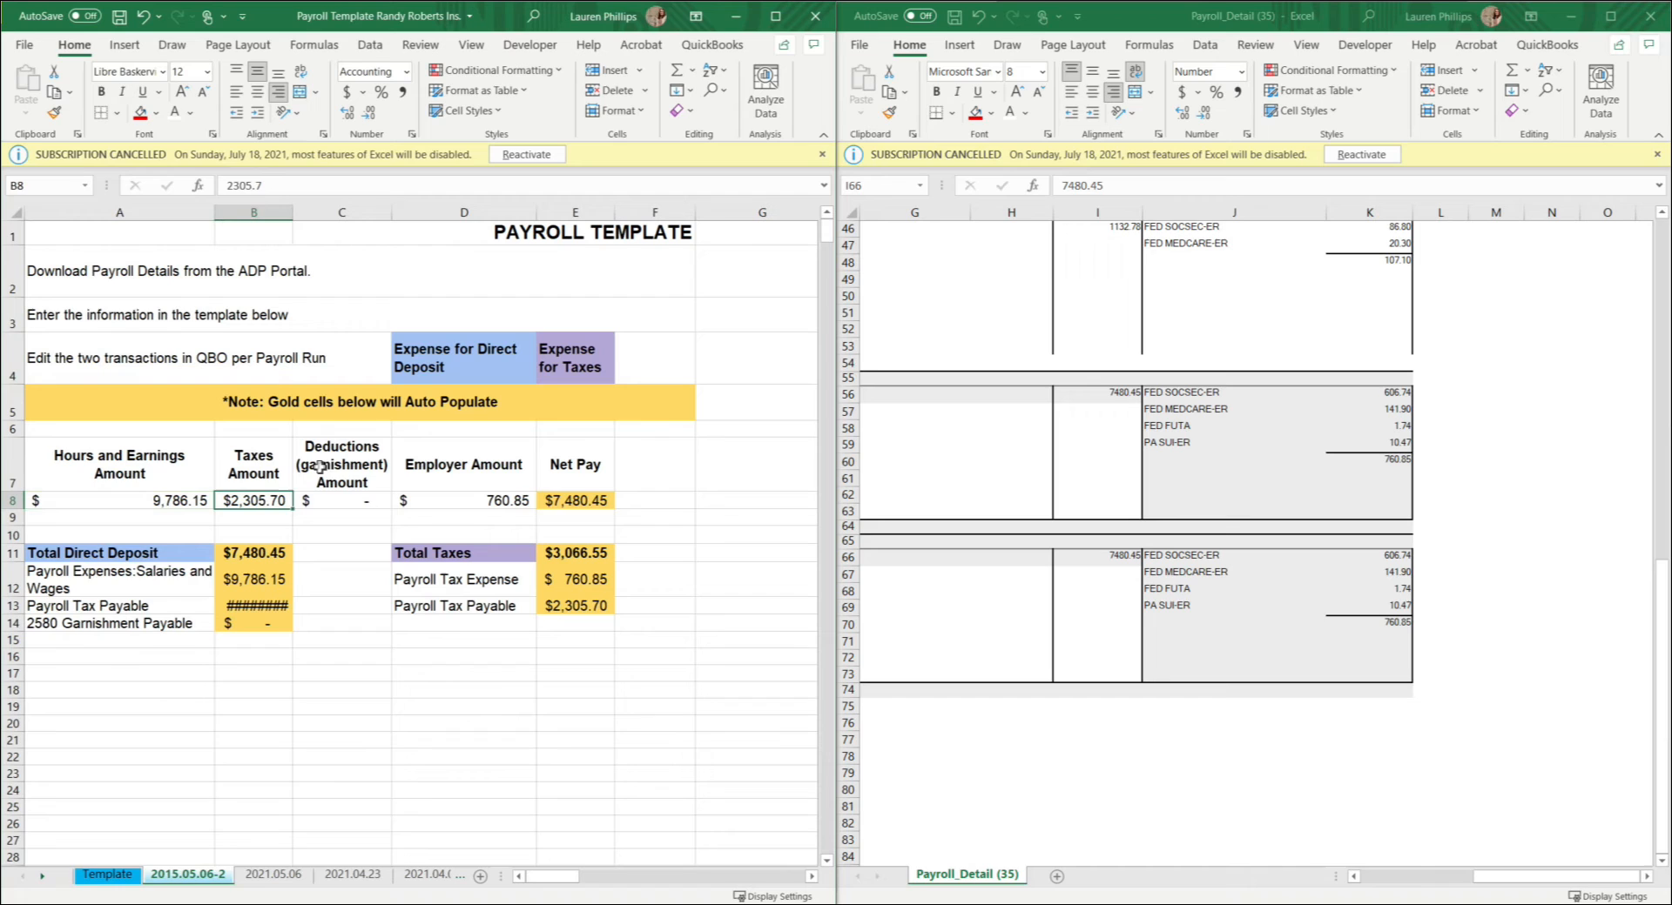
pyautogui.click(564, 502)
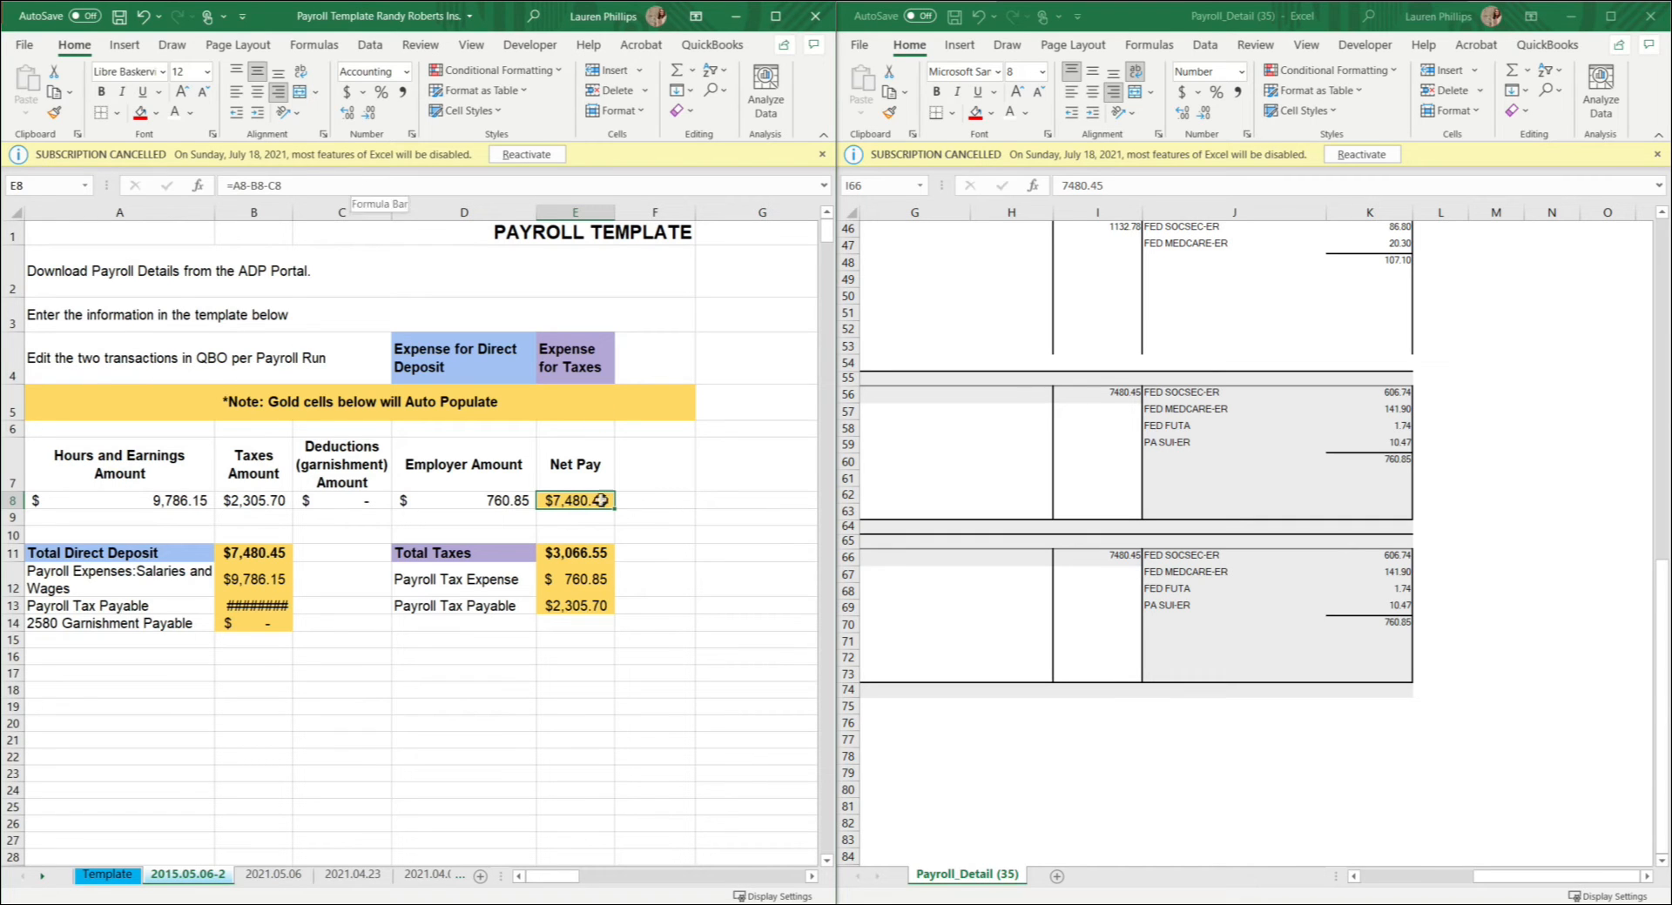
pyautogui.click(1110, 559)
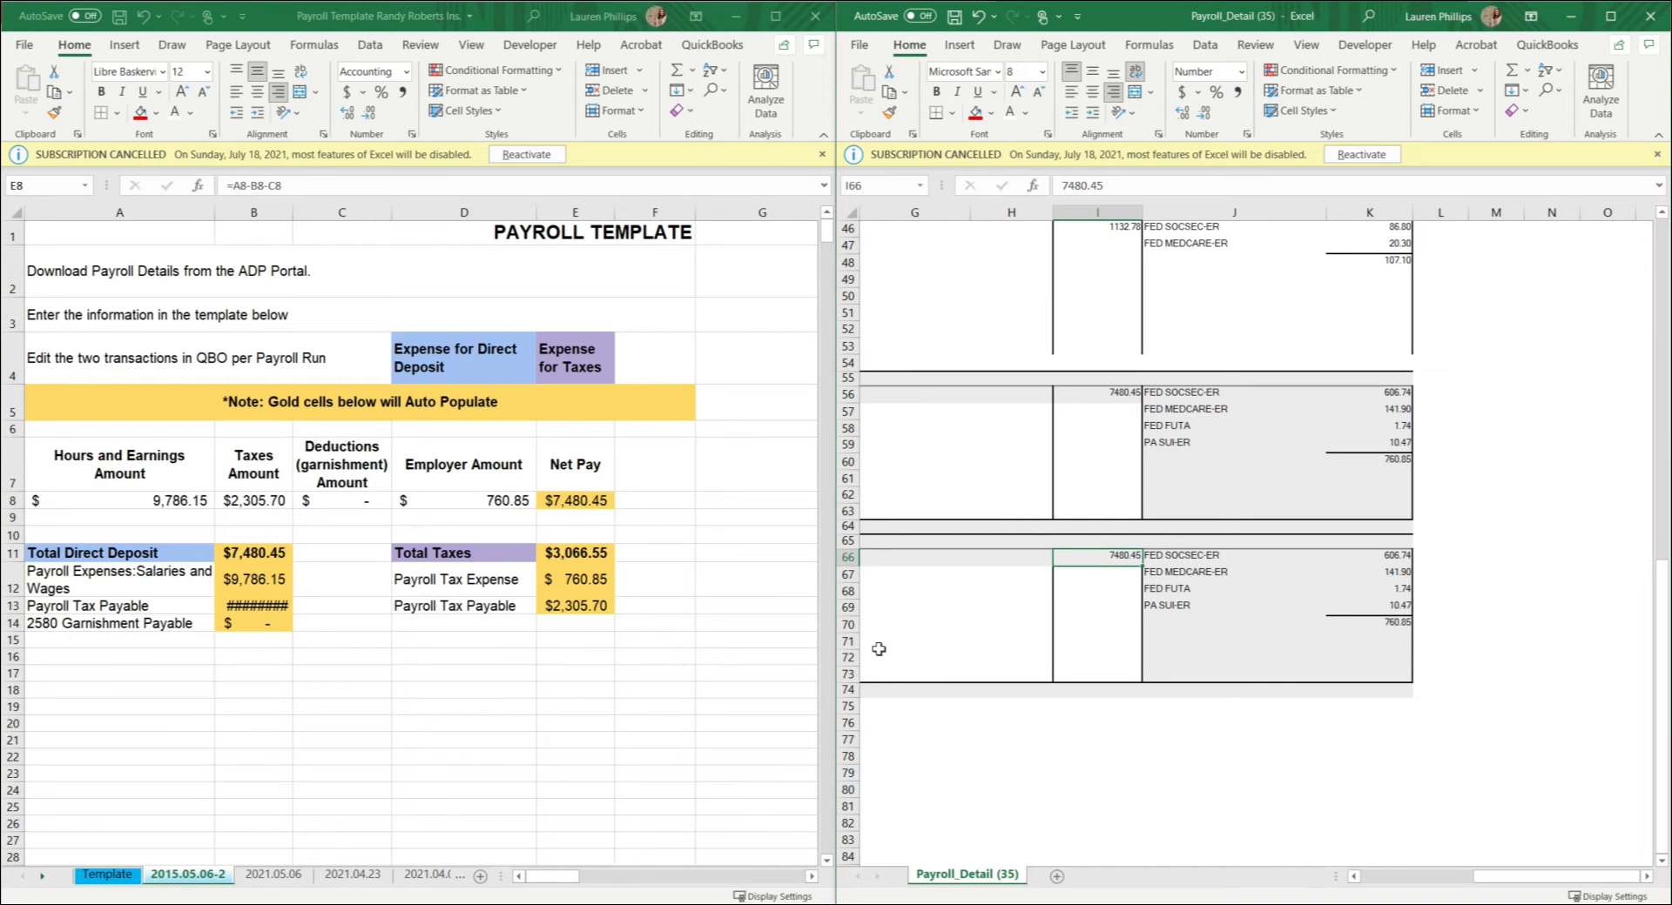
# Step: Auto-fit the width of column B in the payroll template so its amounts show in full
pyautogui.click(609, 687)
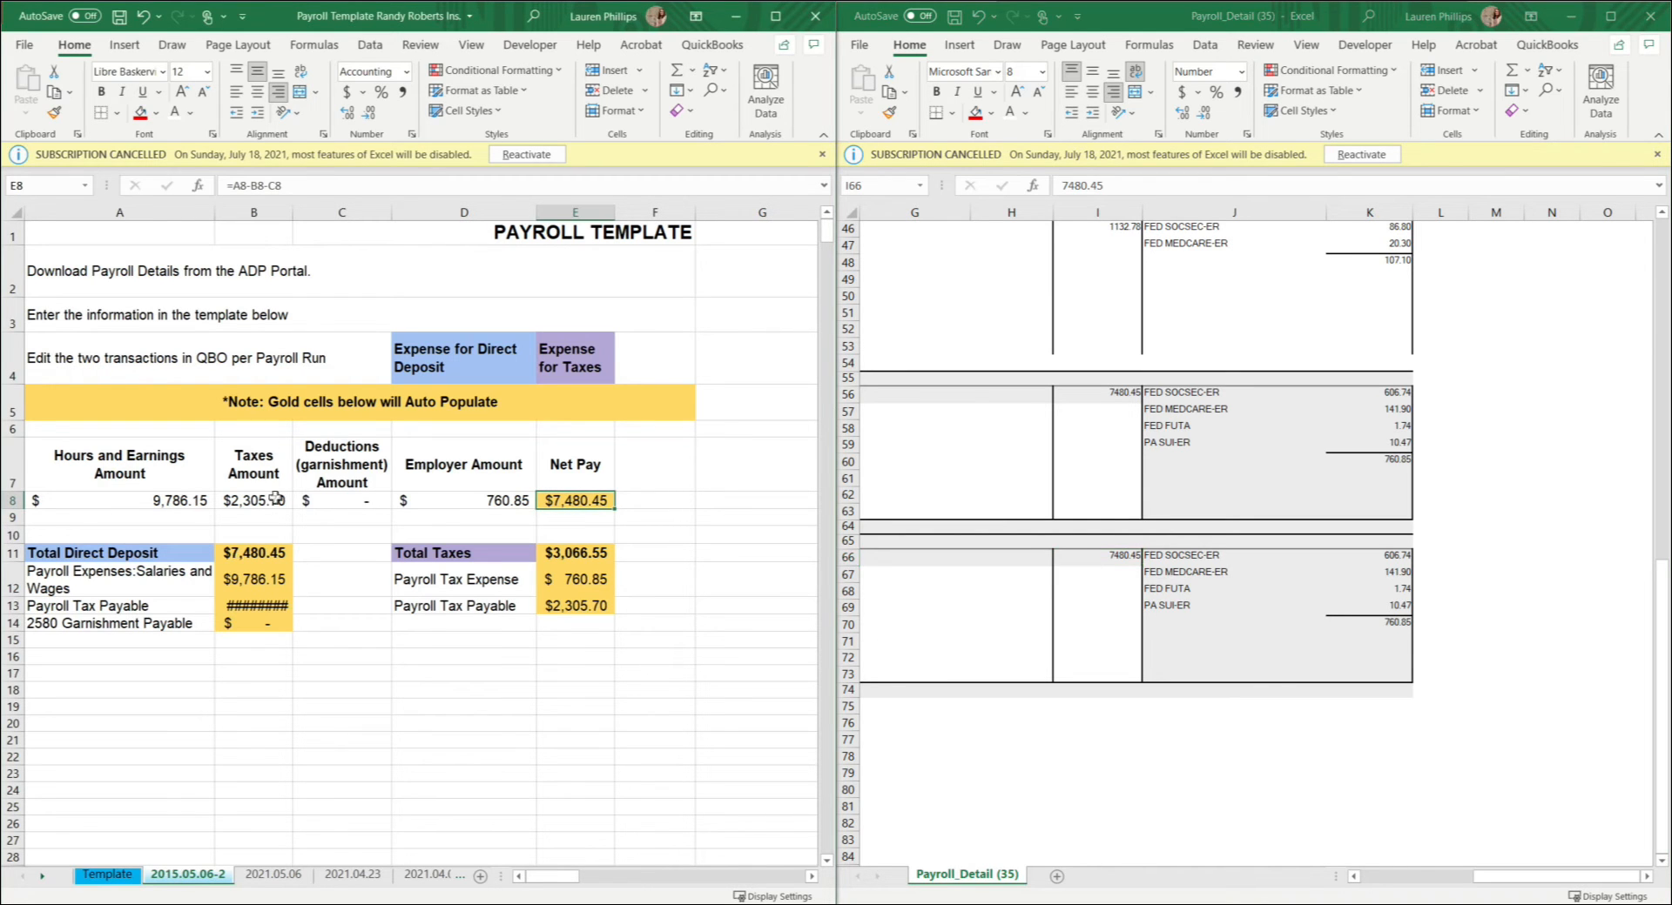
pyautogui.click(261, 213)
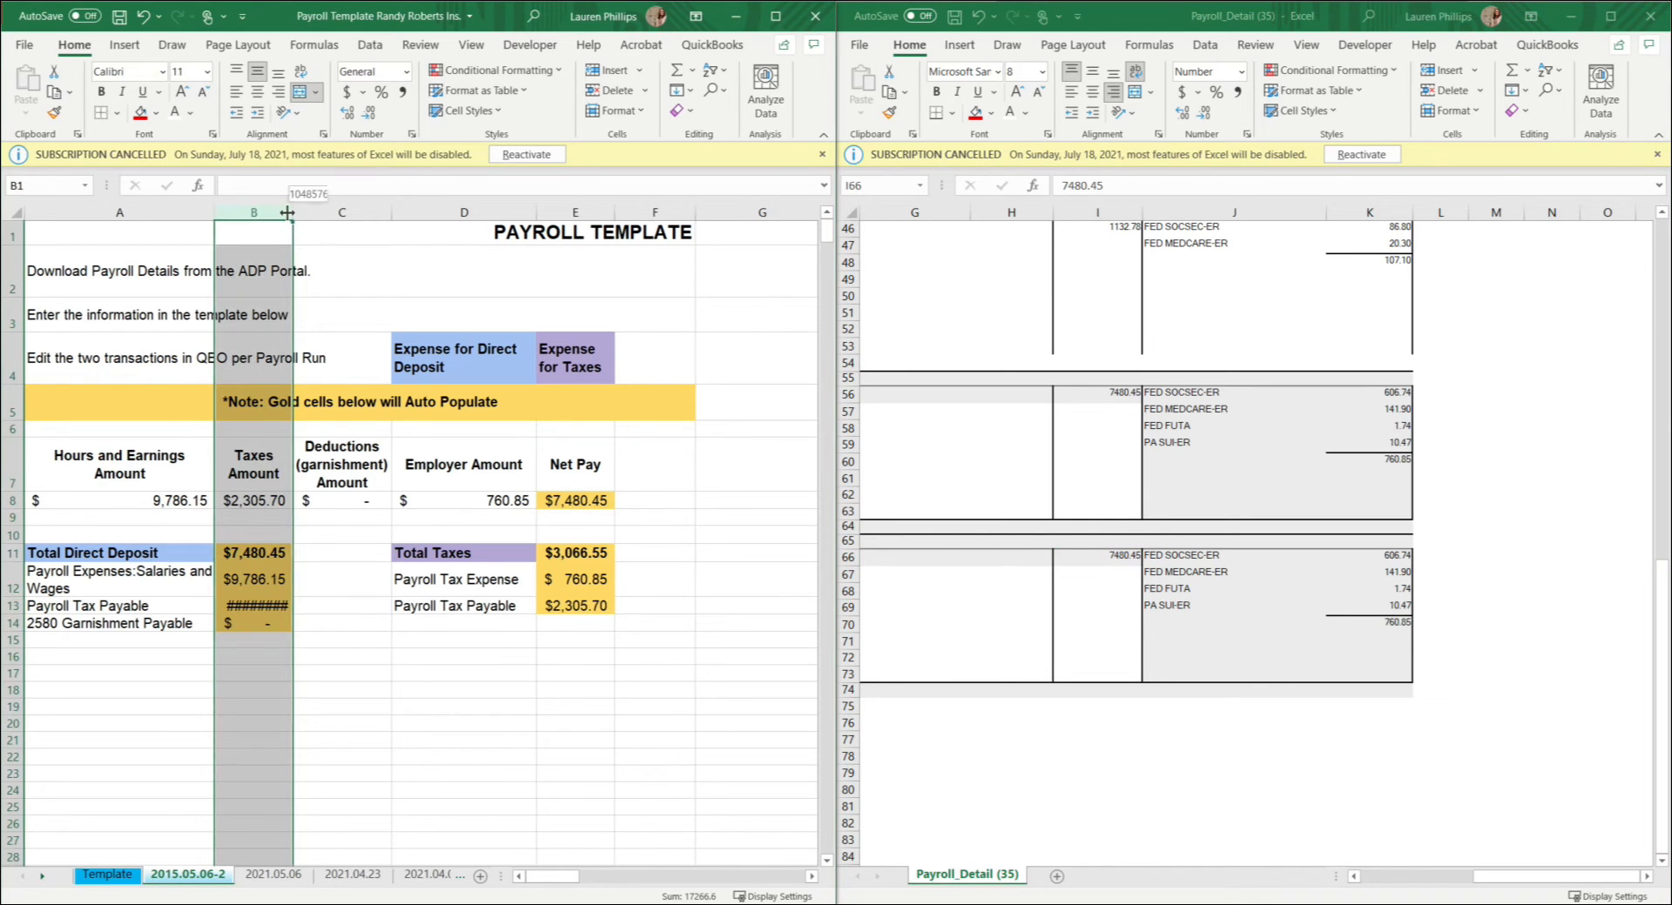
pyautogui.doubleClick(290, 216)
# Step: Review the Total Direct Deposit breakdown in rows 11 to 14 and the Total Taxes breakdown in rows 11 to 13
pyautogui.moveTo(187, 548); pyautogui.dragTo(186, 625)
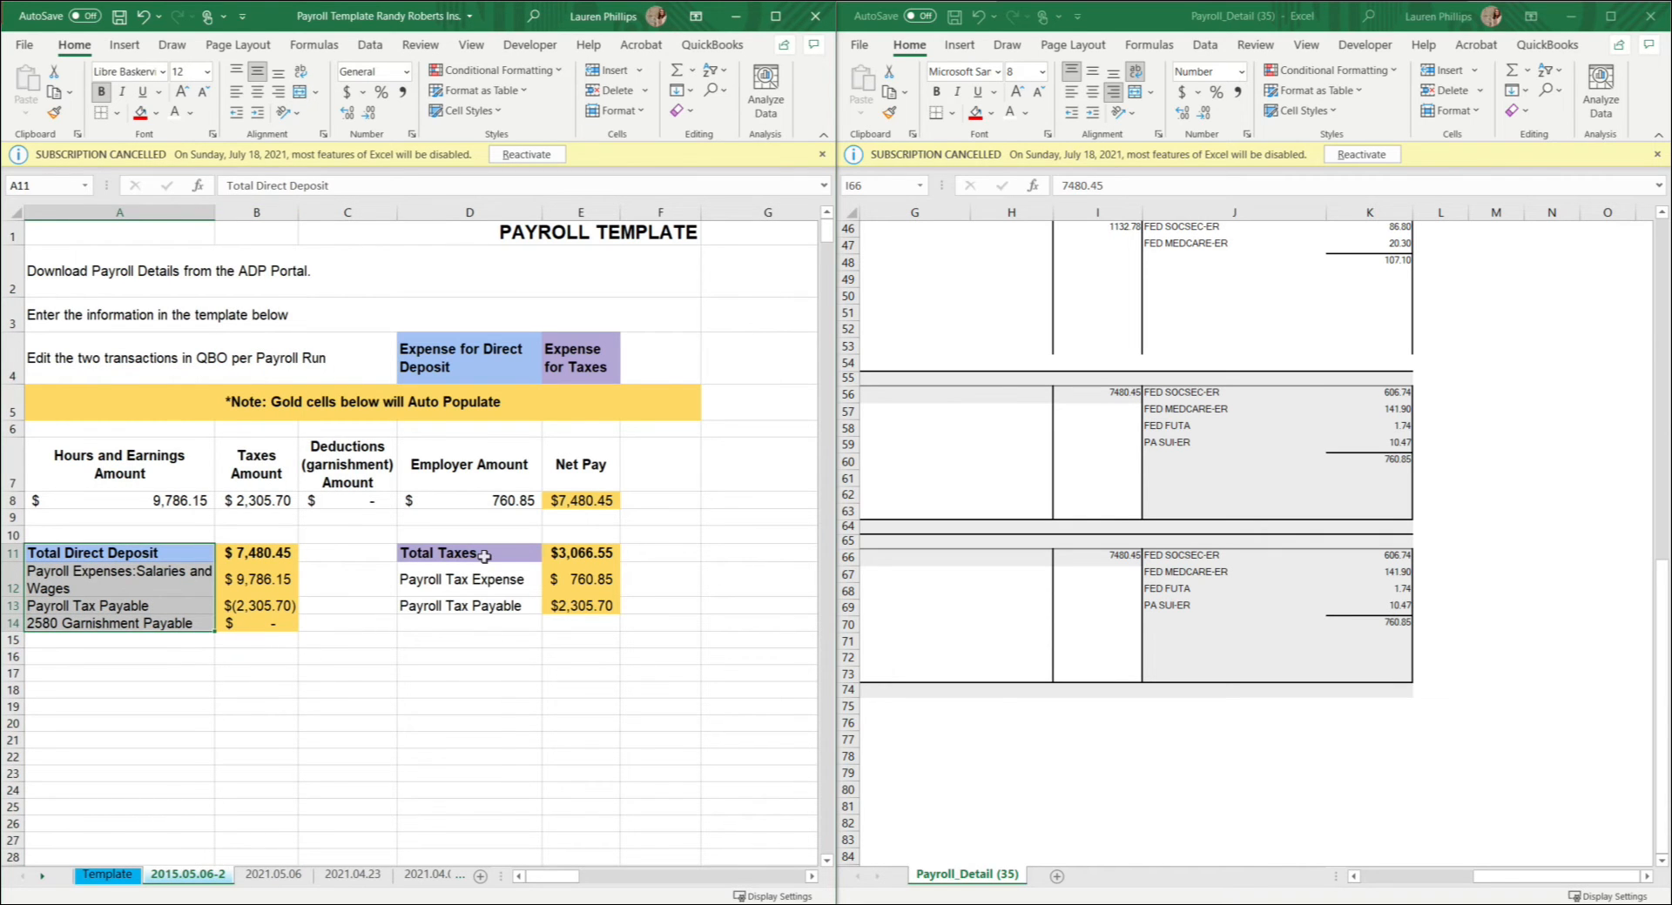
pyautogui.moveTo(485, 556); pyautogui.dragTo(478, 607)
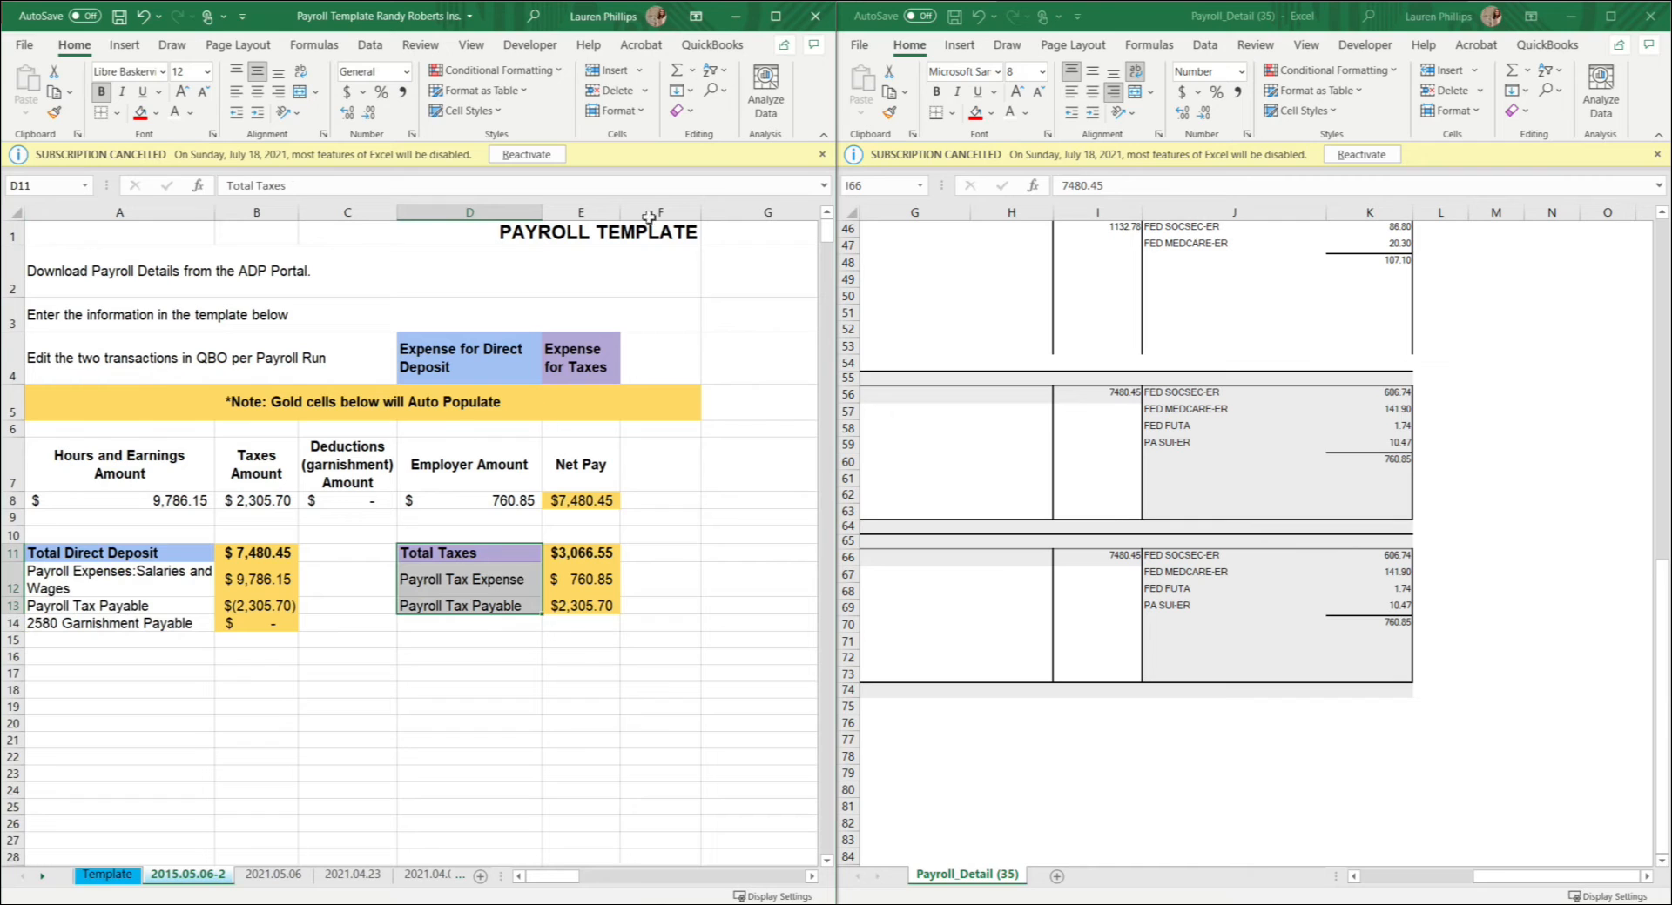
pyautogui.click(1082, 616)
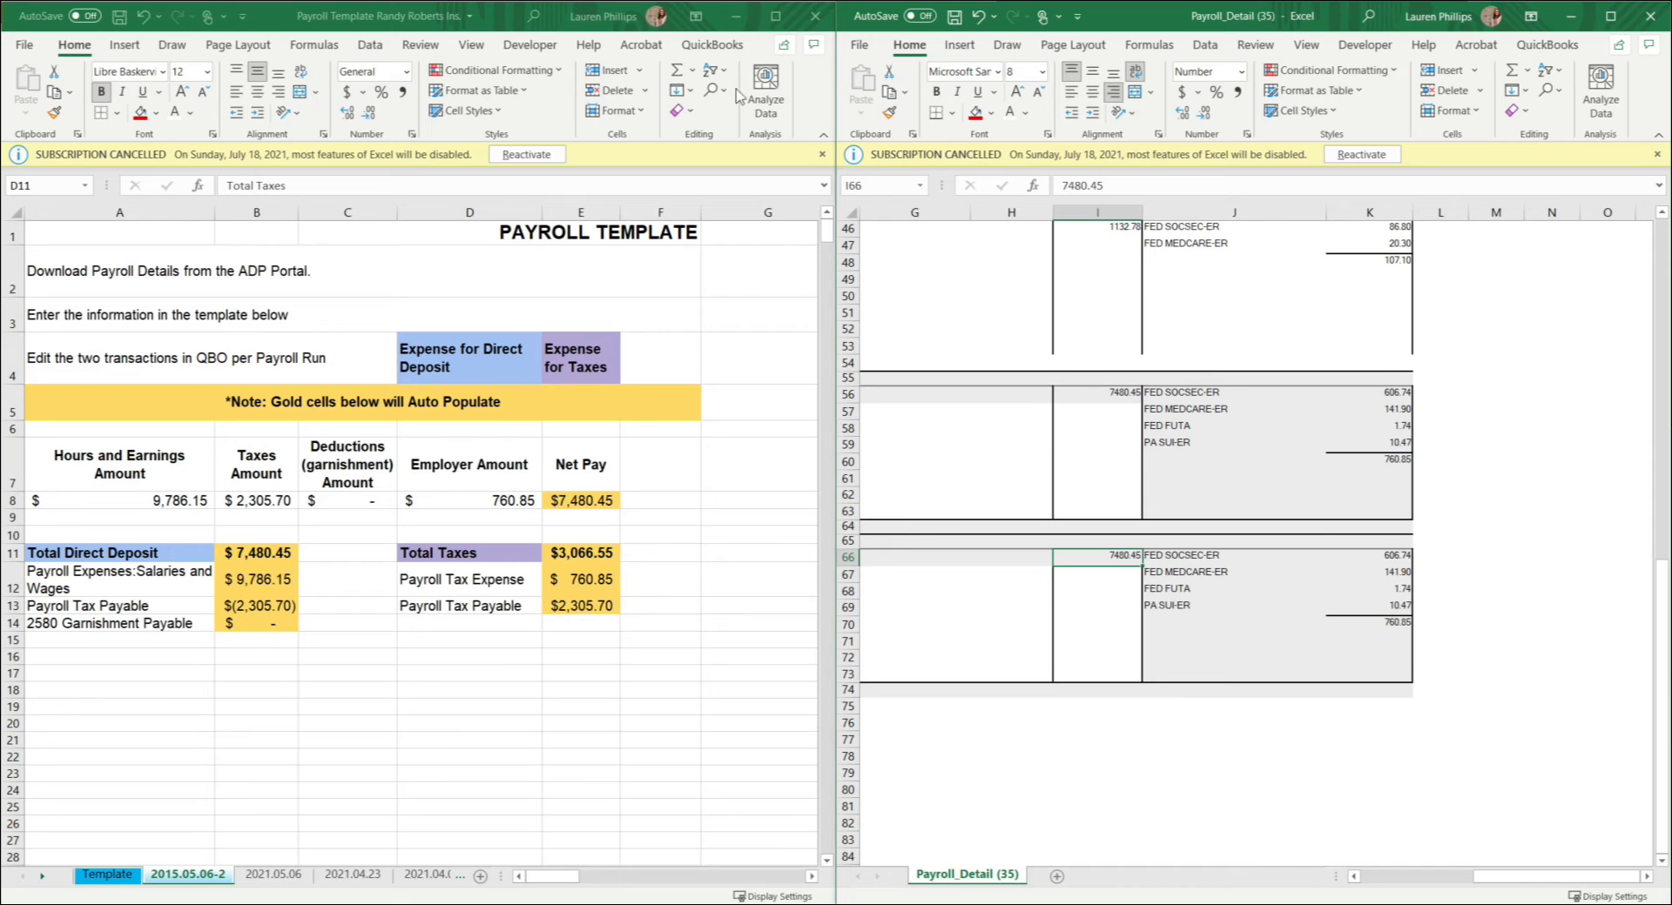
# Step: Minimize the payroll details workbook and arrange the payroll template side by side with the QuickBooks Online banking page
pyautogui.click(1582, 21)
pyautogui.moveTo(266, 23); pyautogui.dragTo(1670, 304)
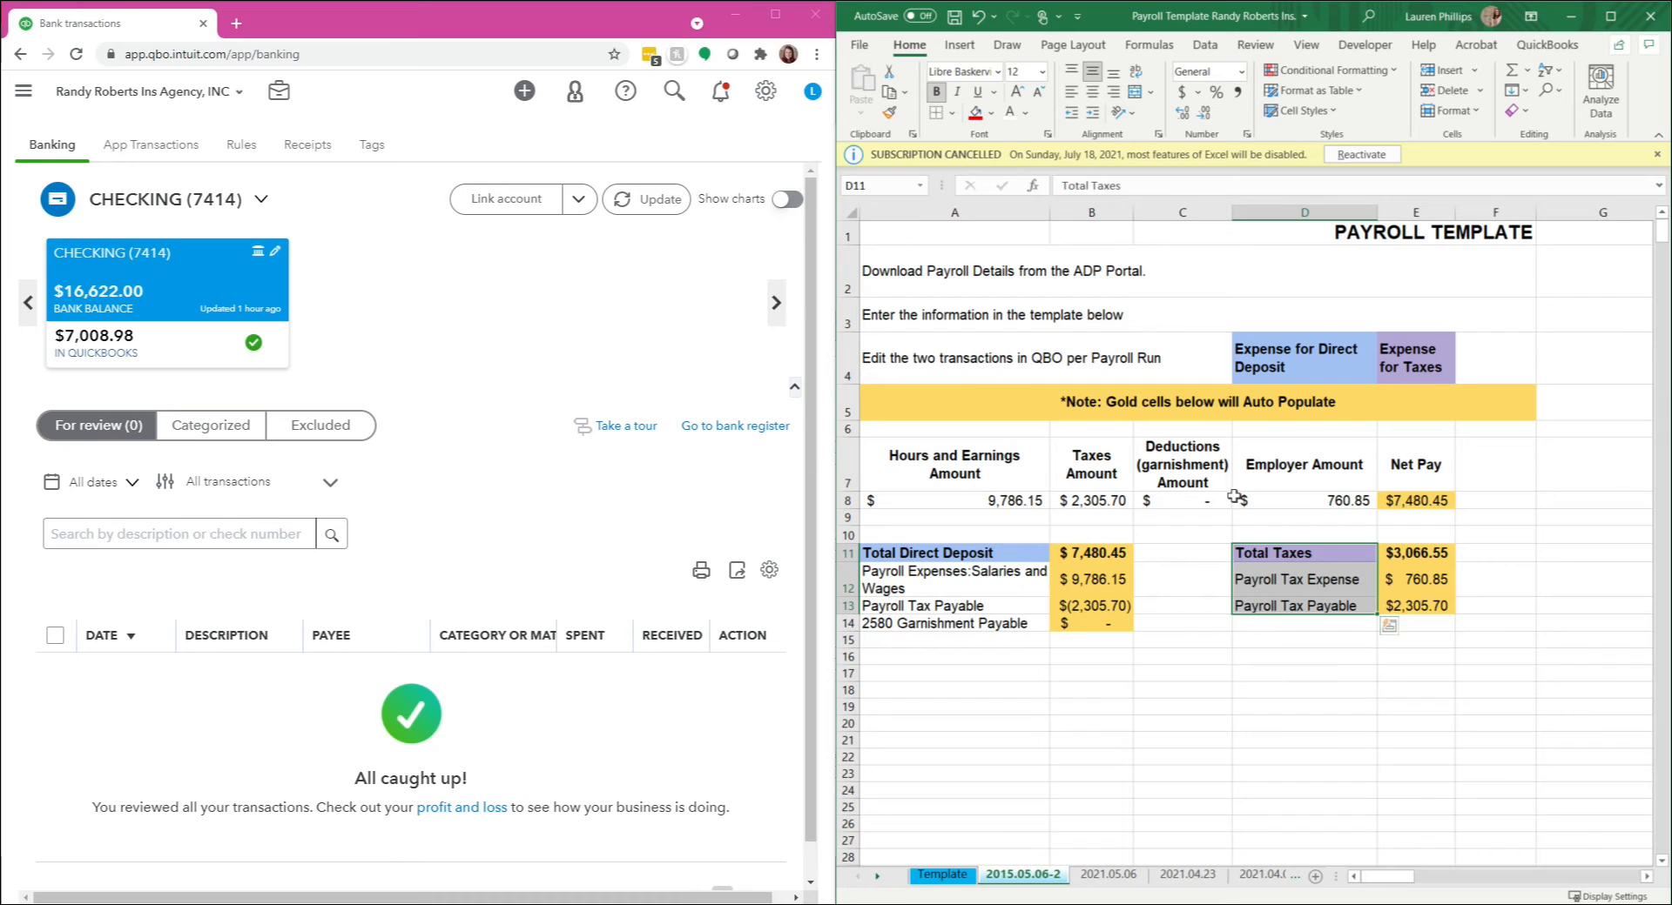
pyautogui.click(1132, 732)
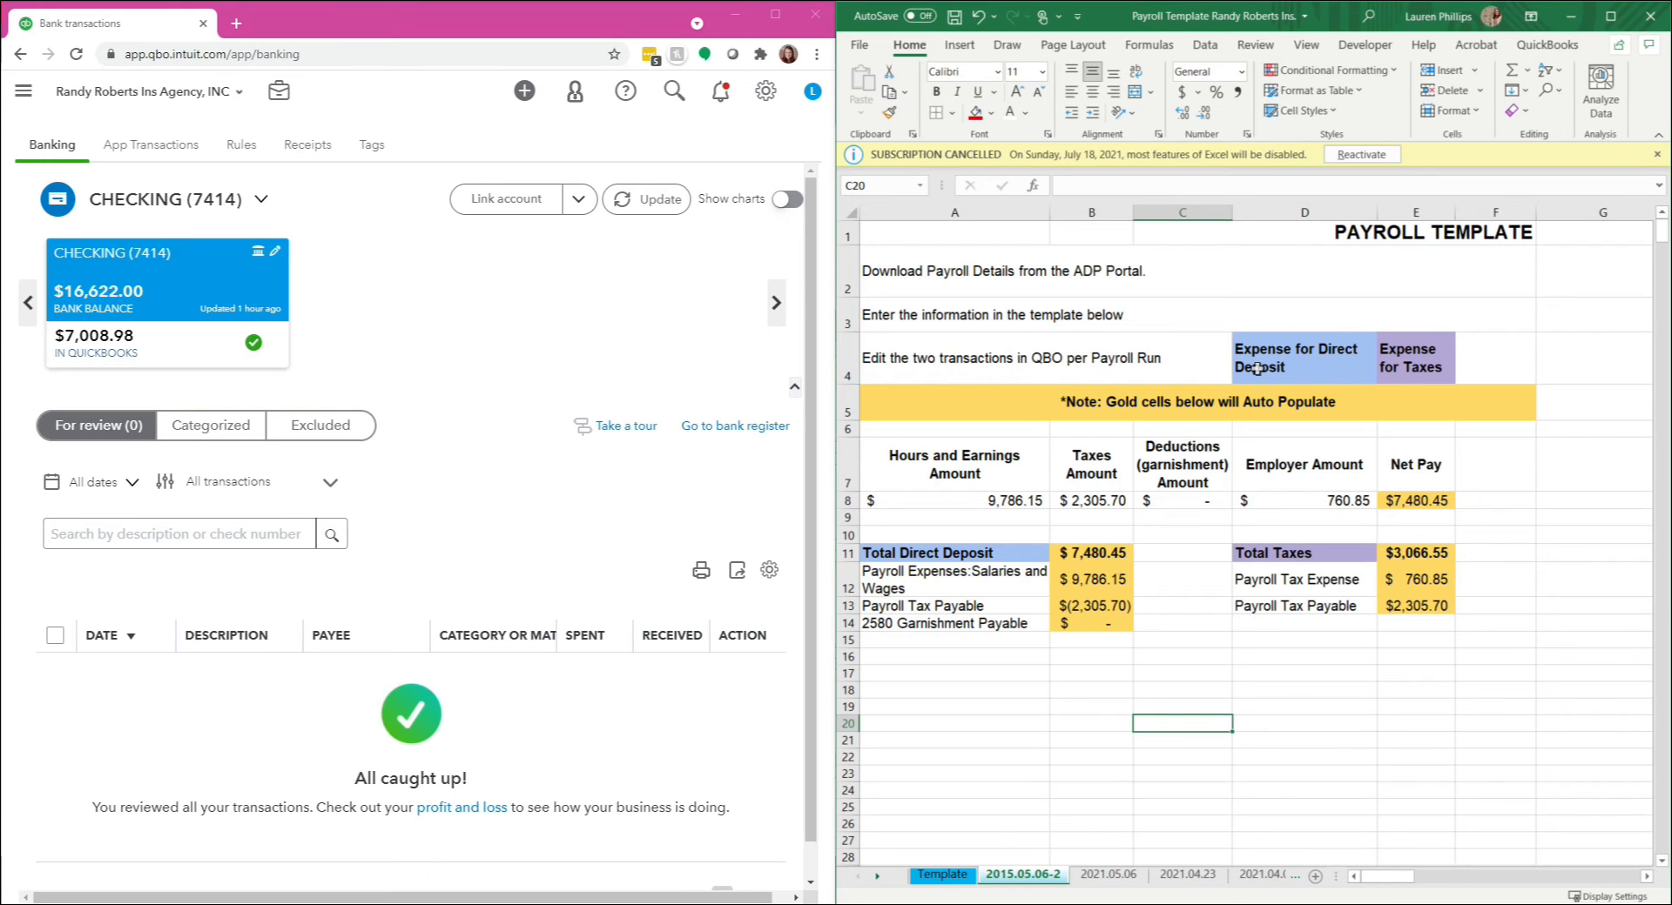
# Step: Match the Expense for Direct Deposit and Expense for Taxes labels in row 4 to their color-coded breakdowns below
pyautogui.click(991, 352)
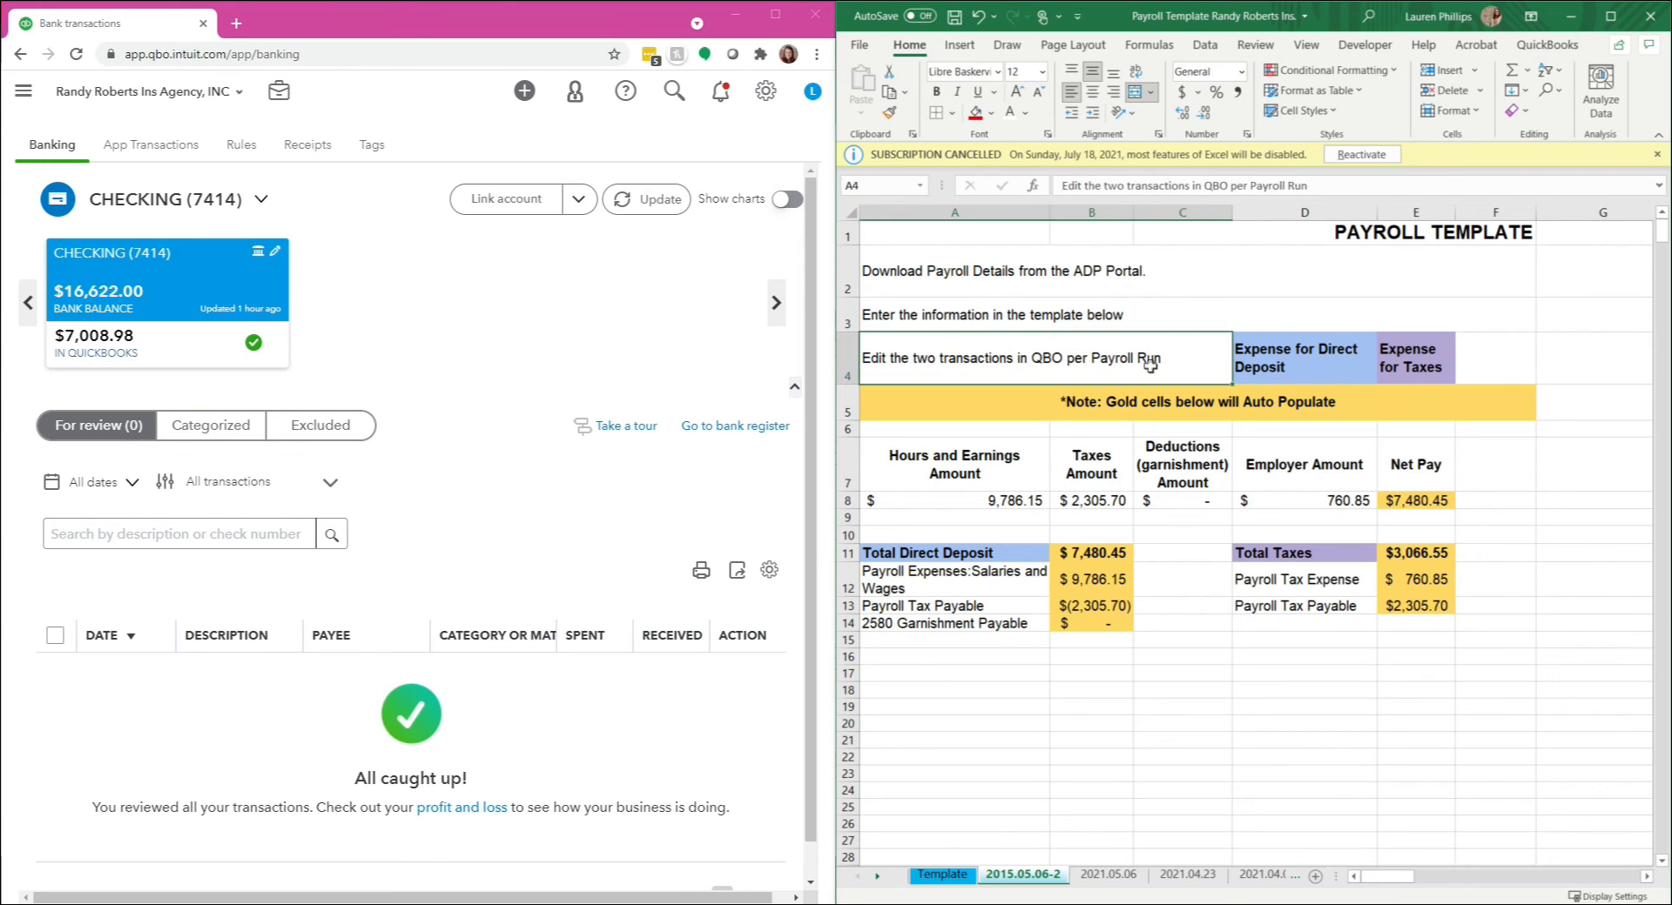
pyautogui.click(1254, 365)
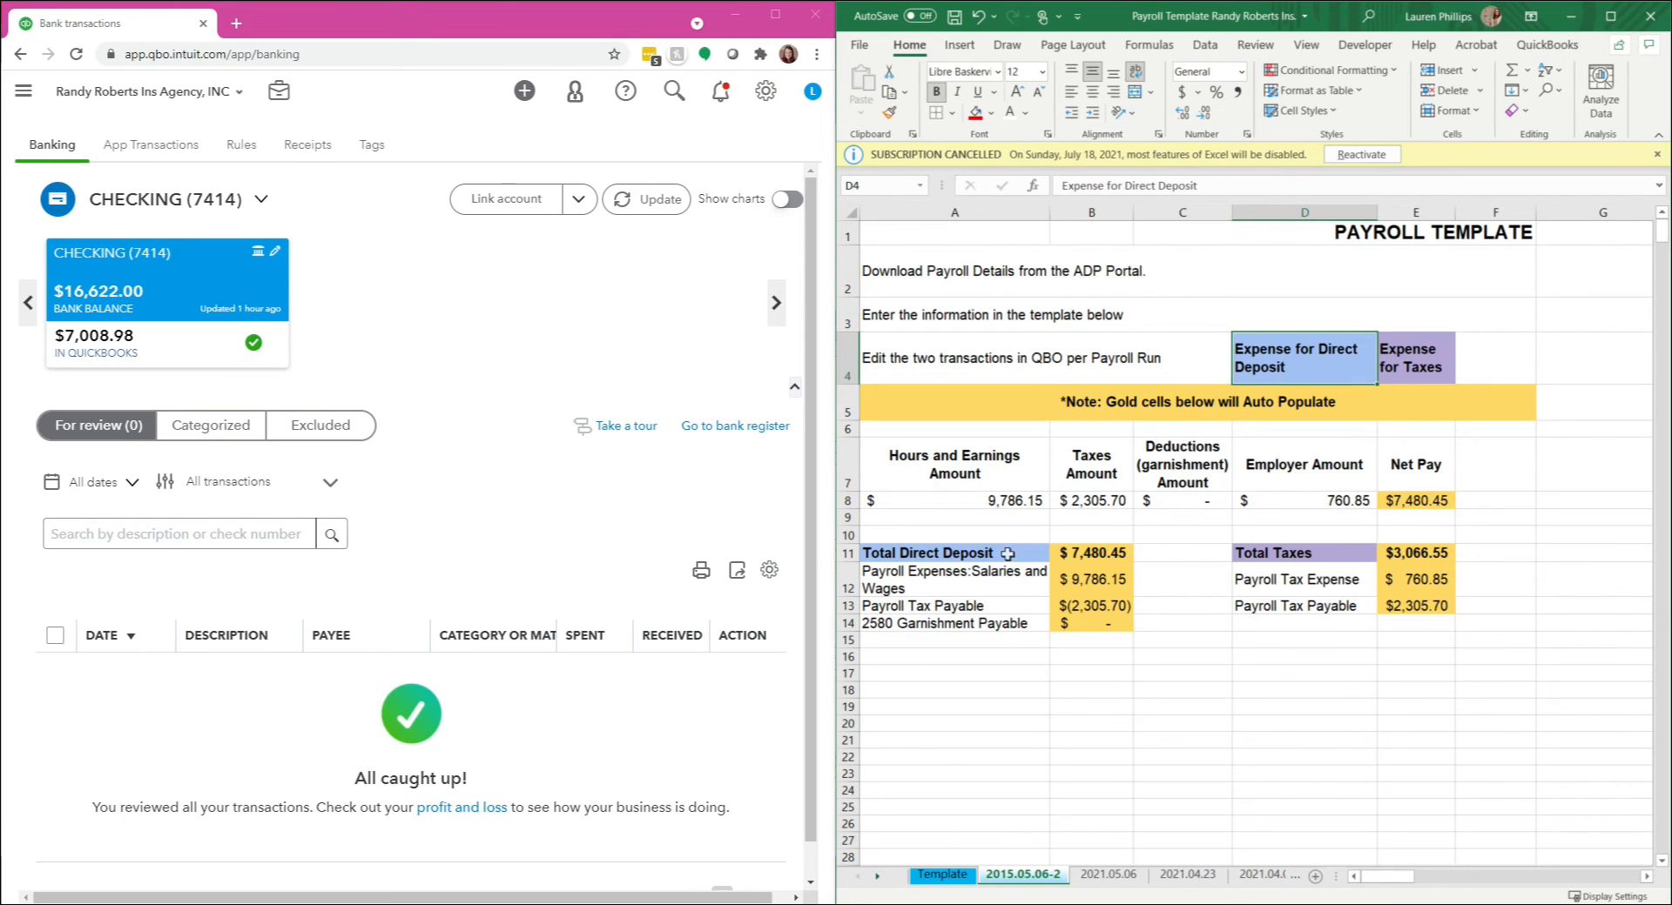
pyautogui.moveTo(1007, 553); pyautogui.dragTo(1045, 626)
pyautogui.click(1405, 380)
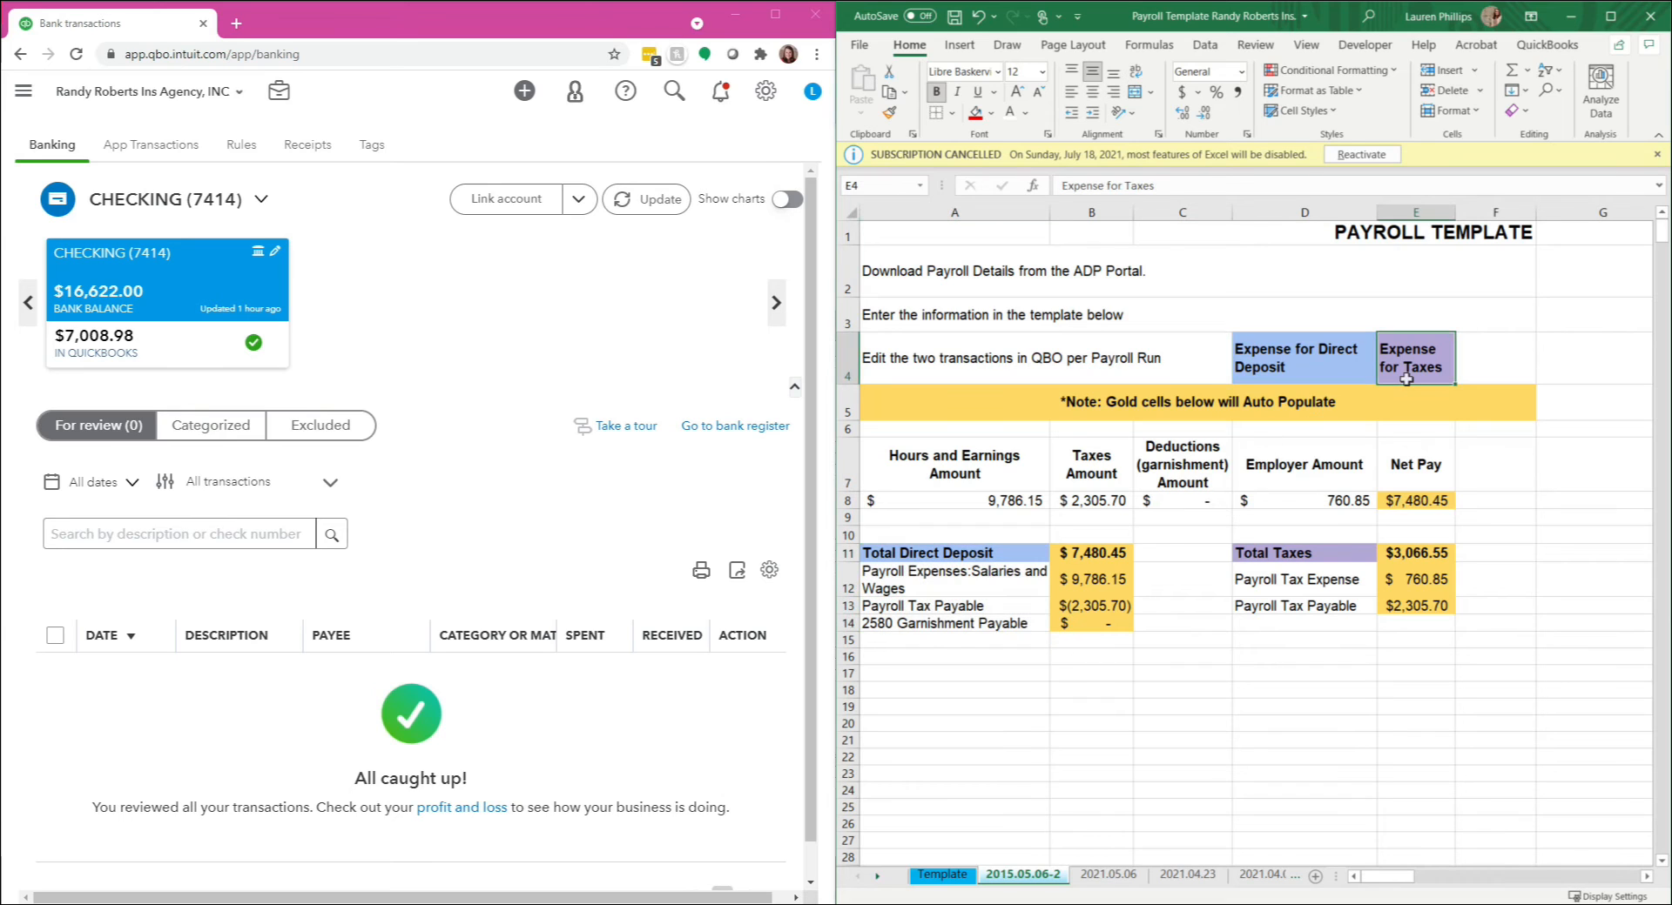
pyautogui.moveTo(1285, 551); pyautogui.dragTo(1304, 634)
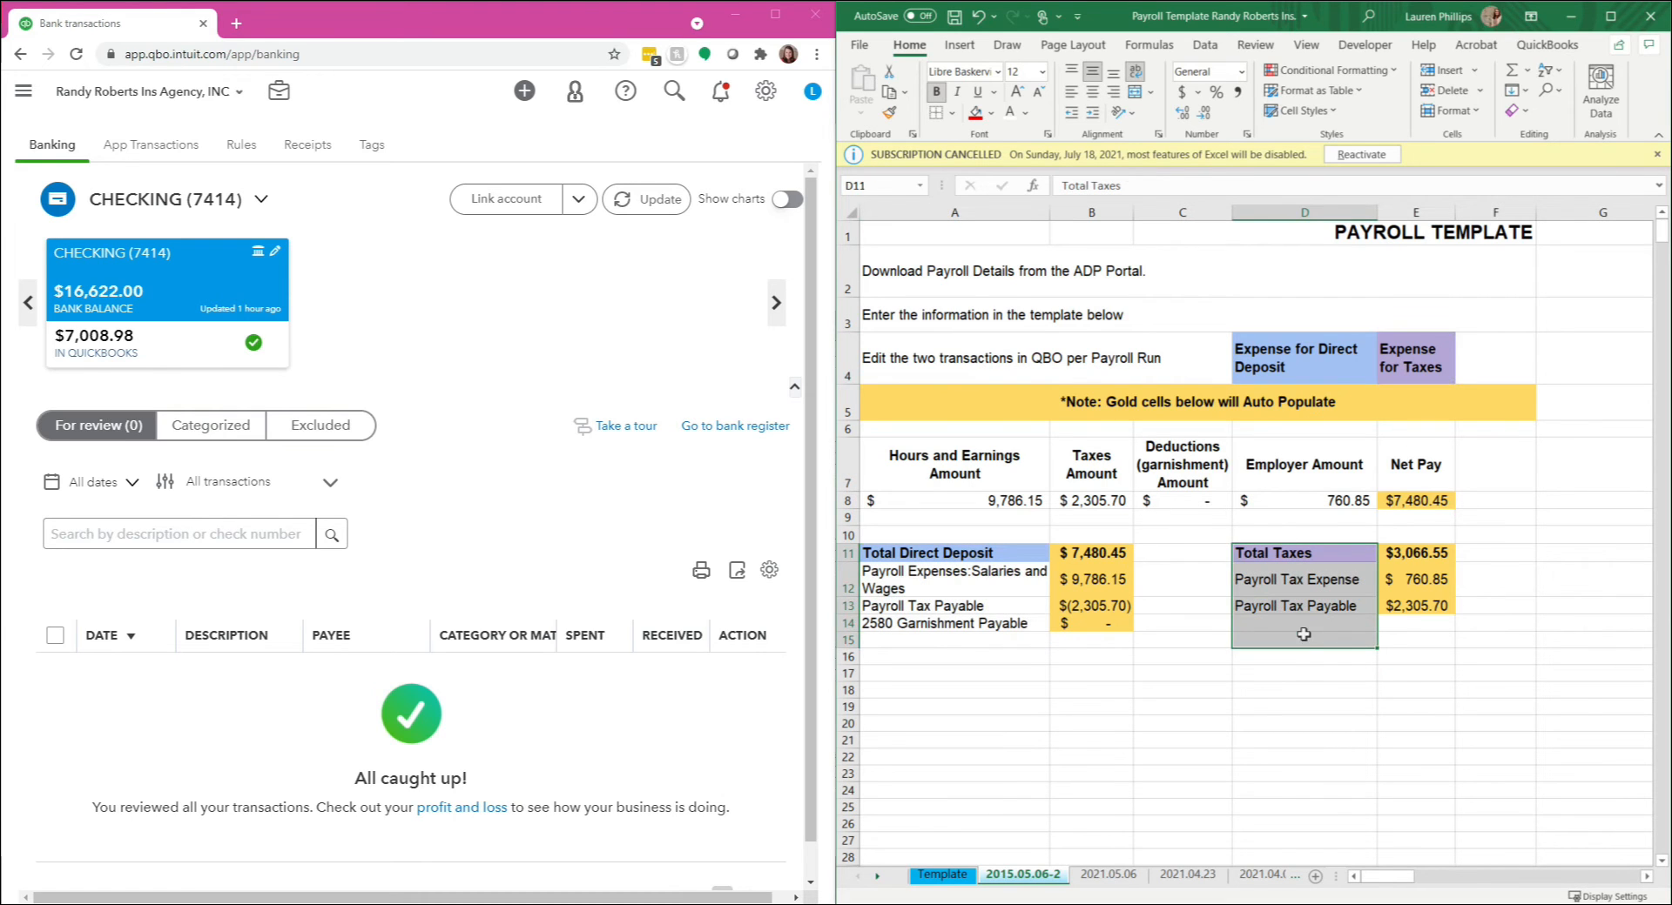
pyautogui.click(902, 590)
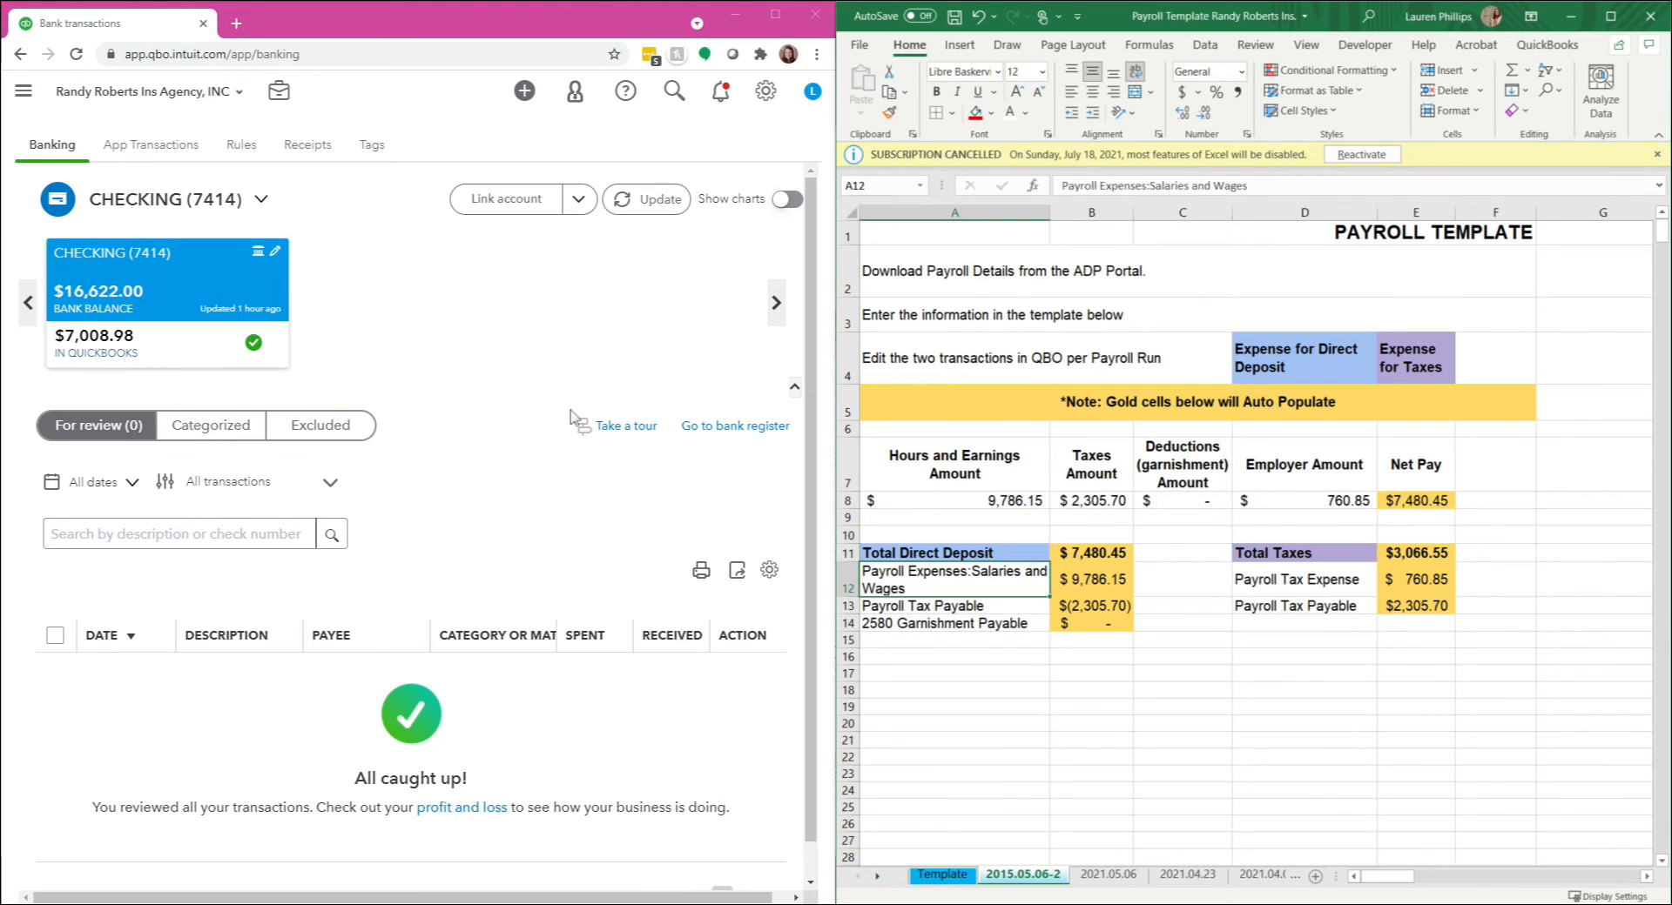
# Step: Create a new expense in QuickBooks Online with the vendor ADP as payee
pyautogui.click(23, 91)
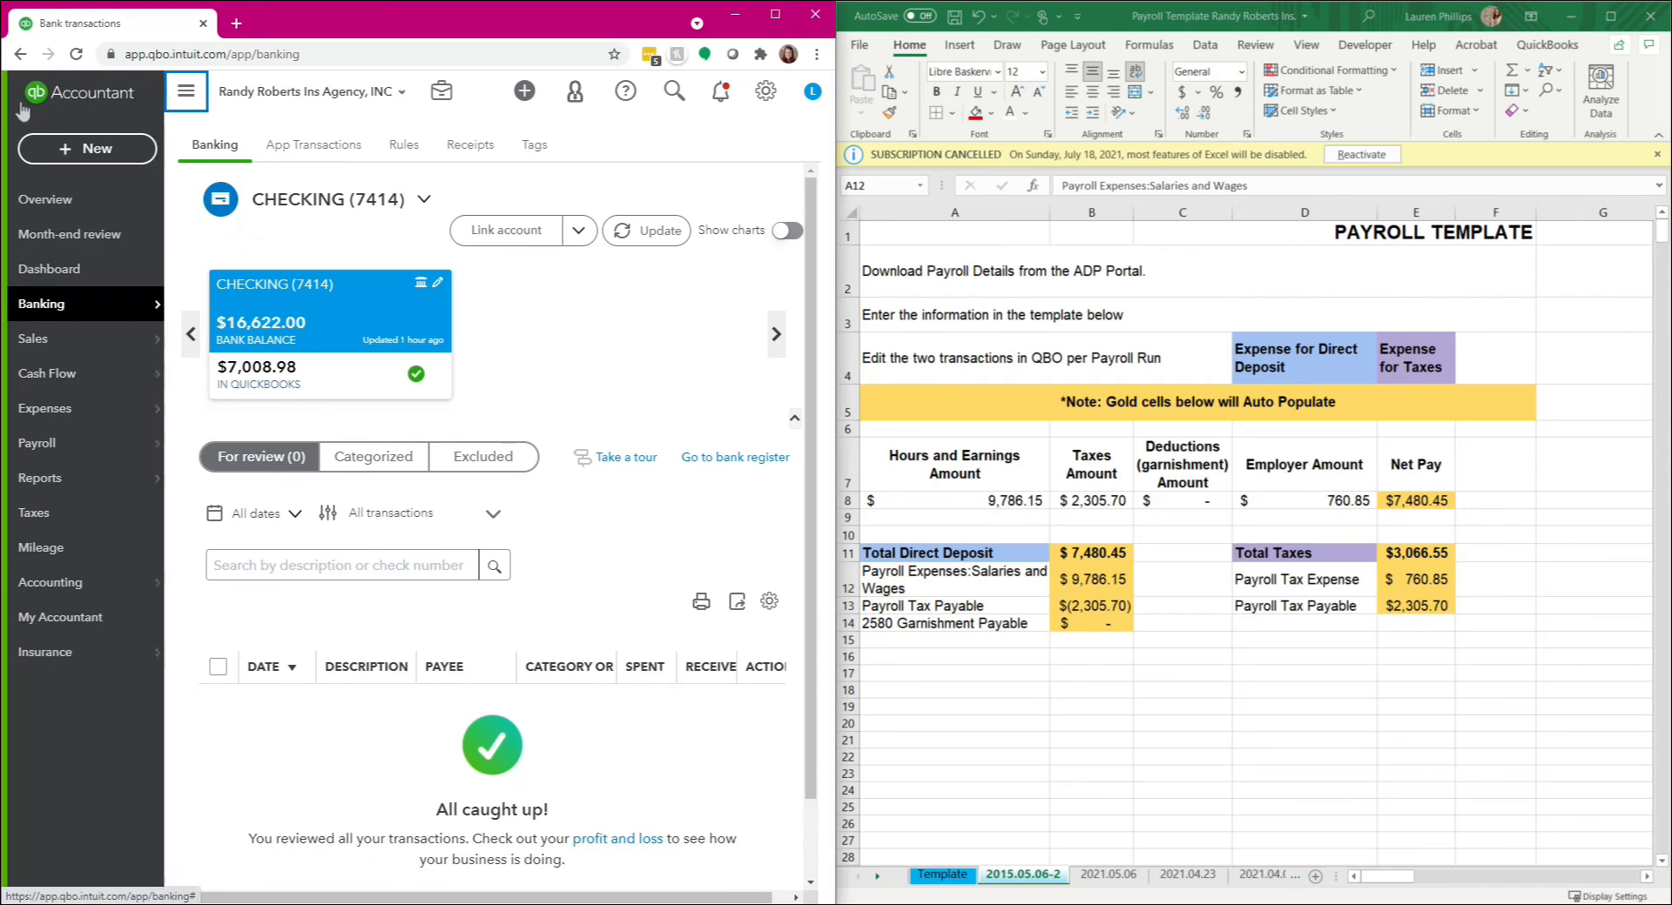
pyautogui.click(59, 150)
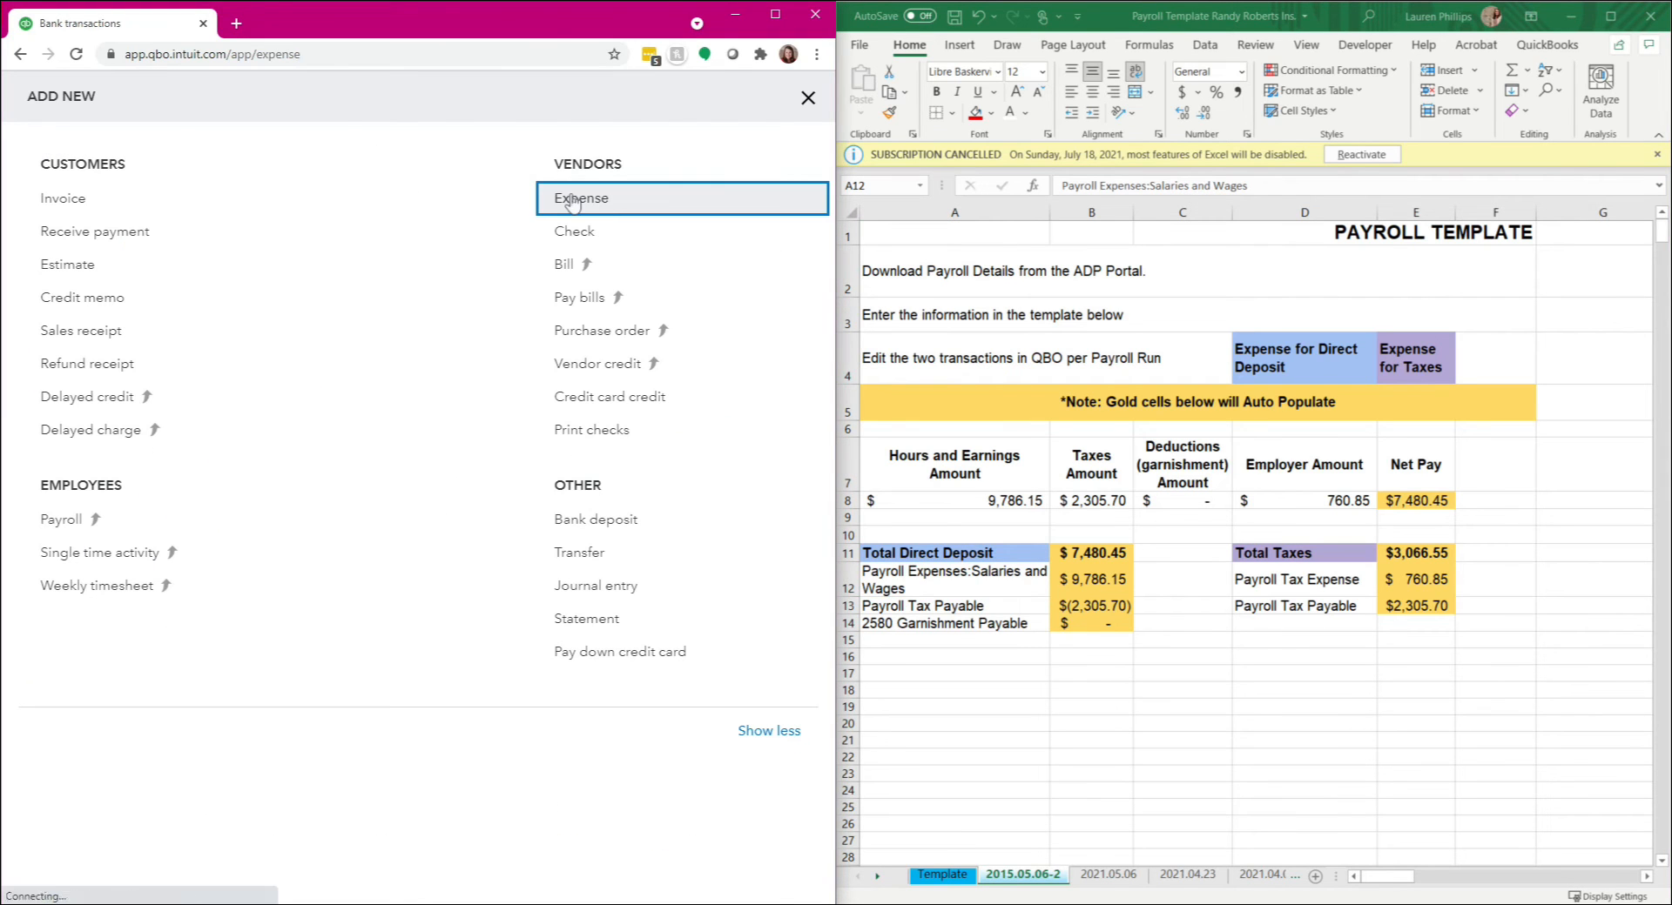
pyautogui.click(573, 202)
pyautogui.write('ad')
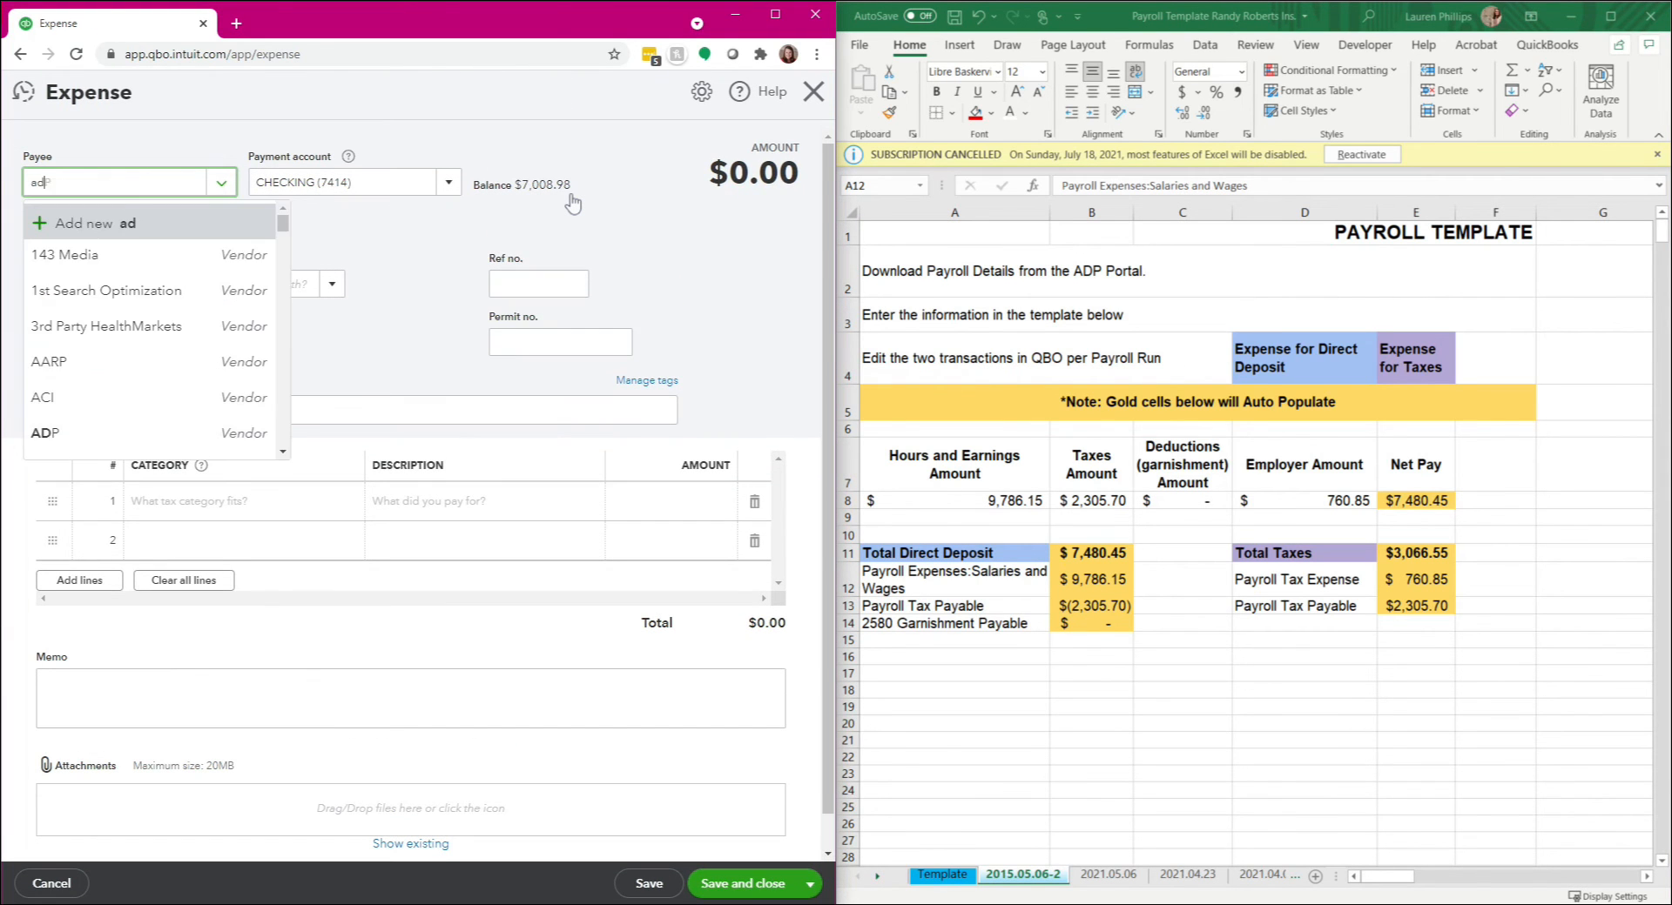
pyautogui.write('p')
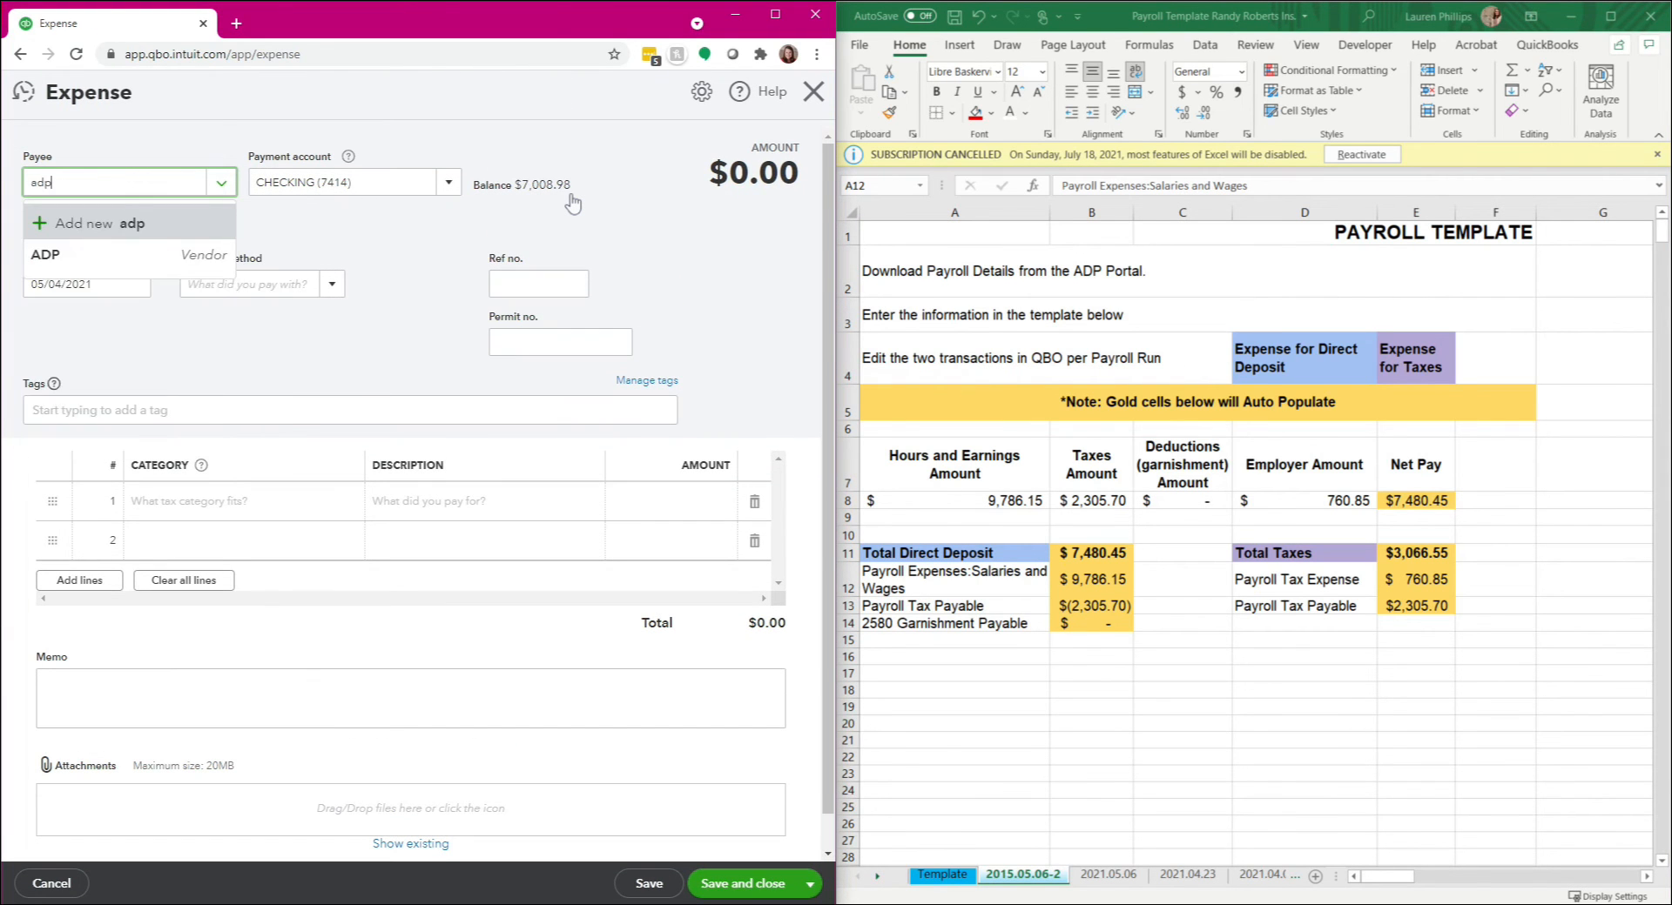
pyautogui.click(198, 275)
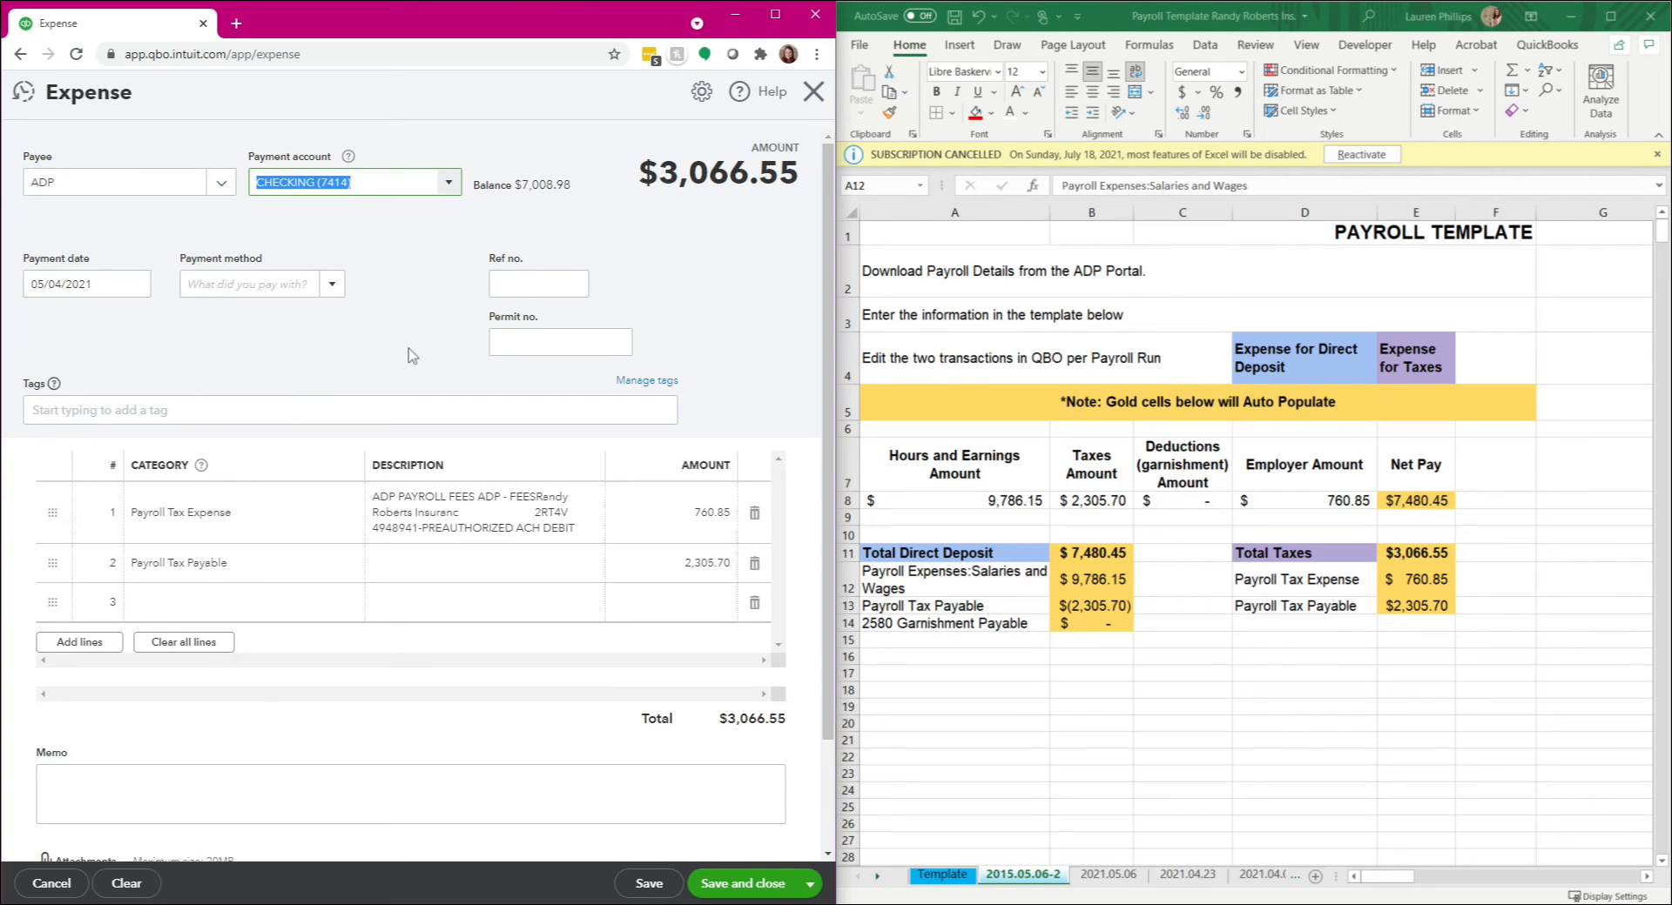
# Step: Set the expense's payment date to 05/06/2021 and continue to the first category line
pyautogui.press('Tab')
pyautogui.write('5/')
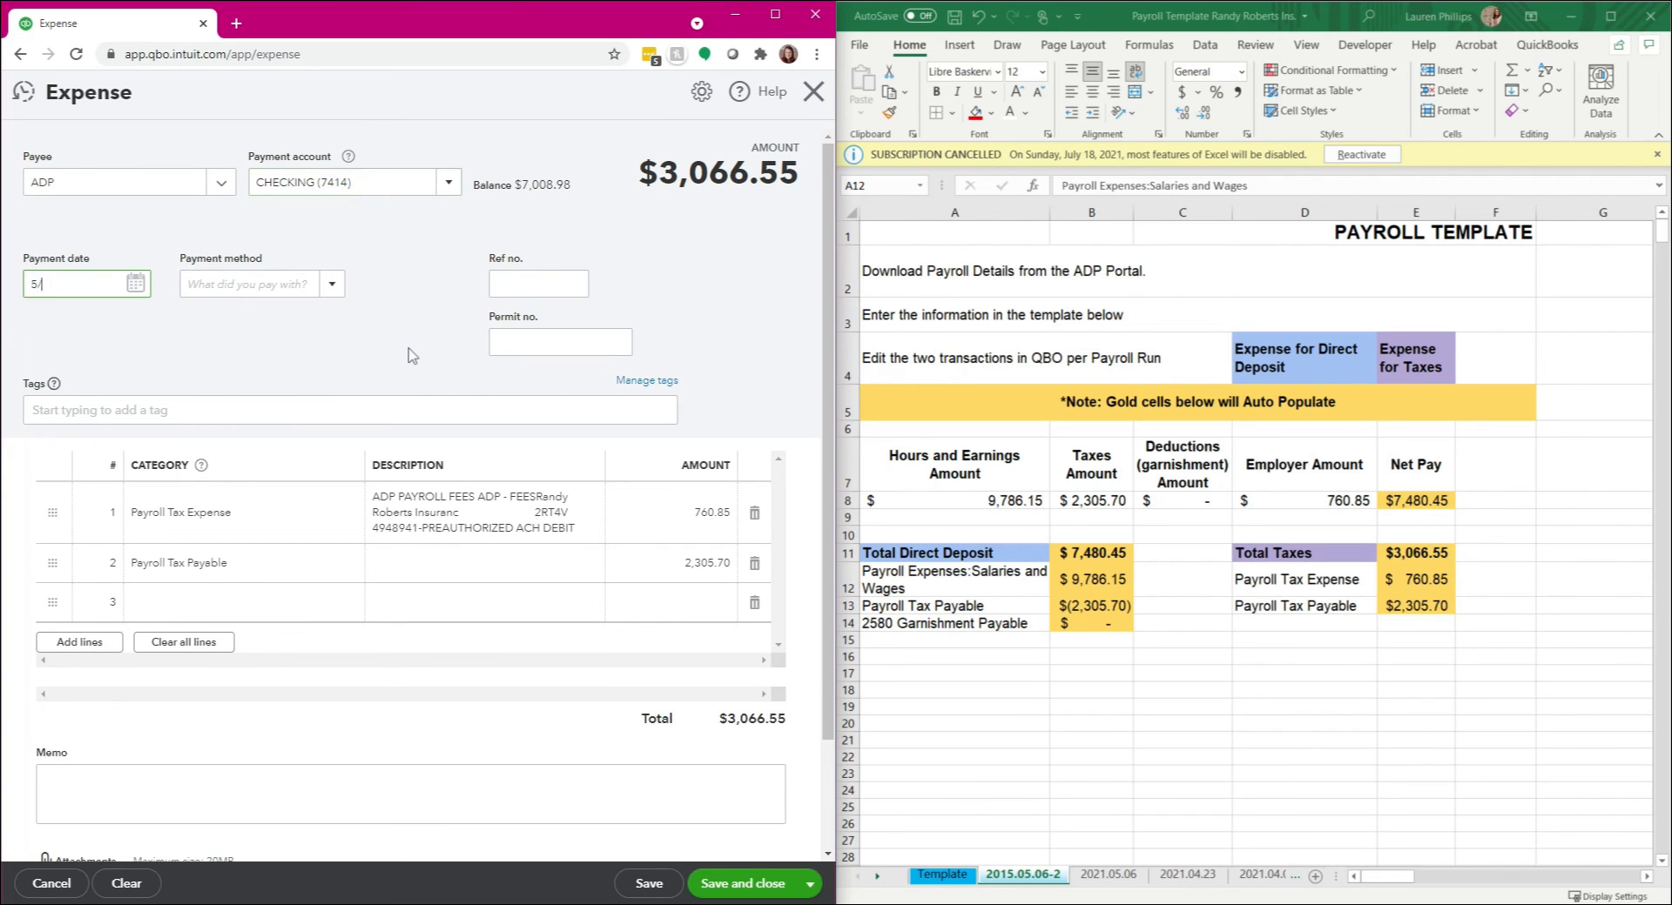
pyautogui.press('Tab')
pyautogui.press('Tab')
pyautogui.press('Tab')
pyautogui.press('Tab')
pyautogui.press('Tab')
pyautogui.press('Tab')
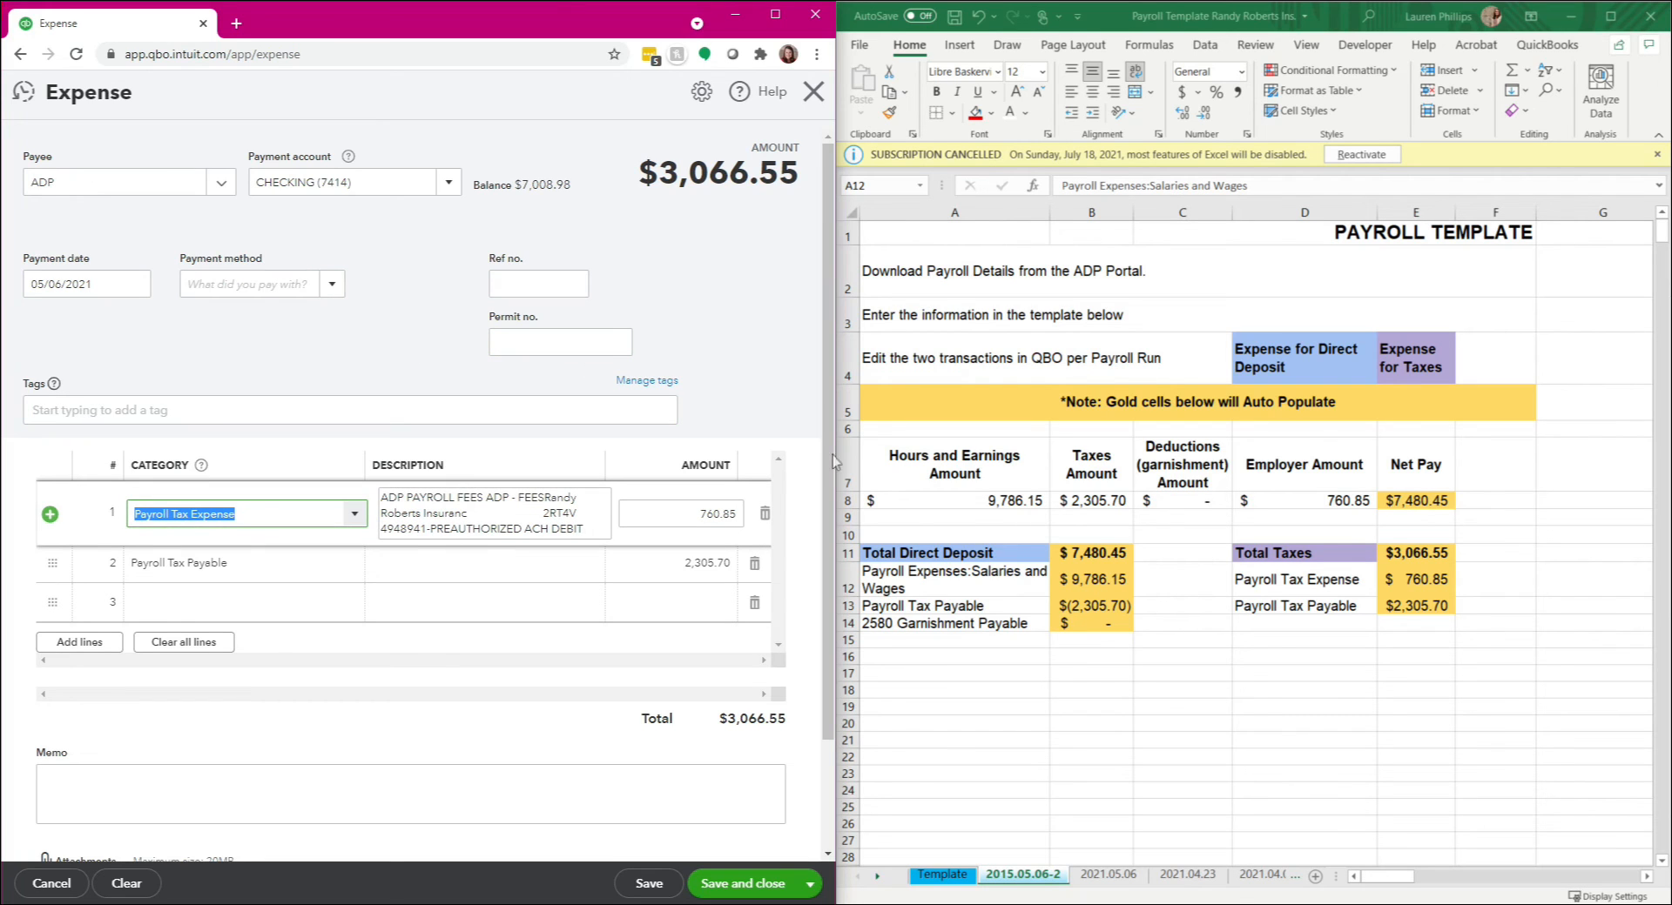
# Step: Set the first expense line's category to Payroll Expenses:Salaries and Wages and its amount to 9,786.15
pyautogui.click(913, 512)
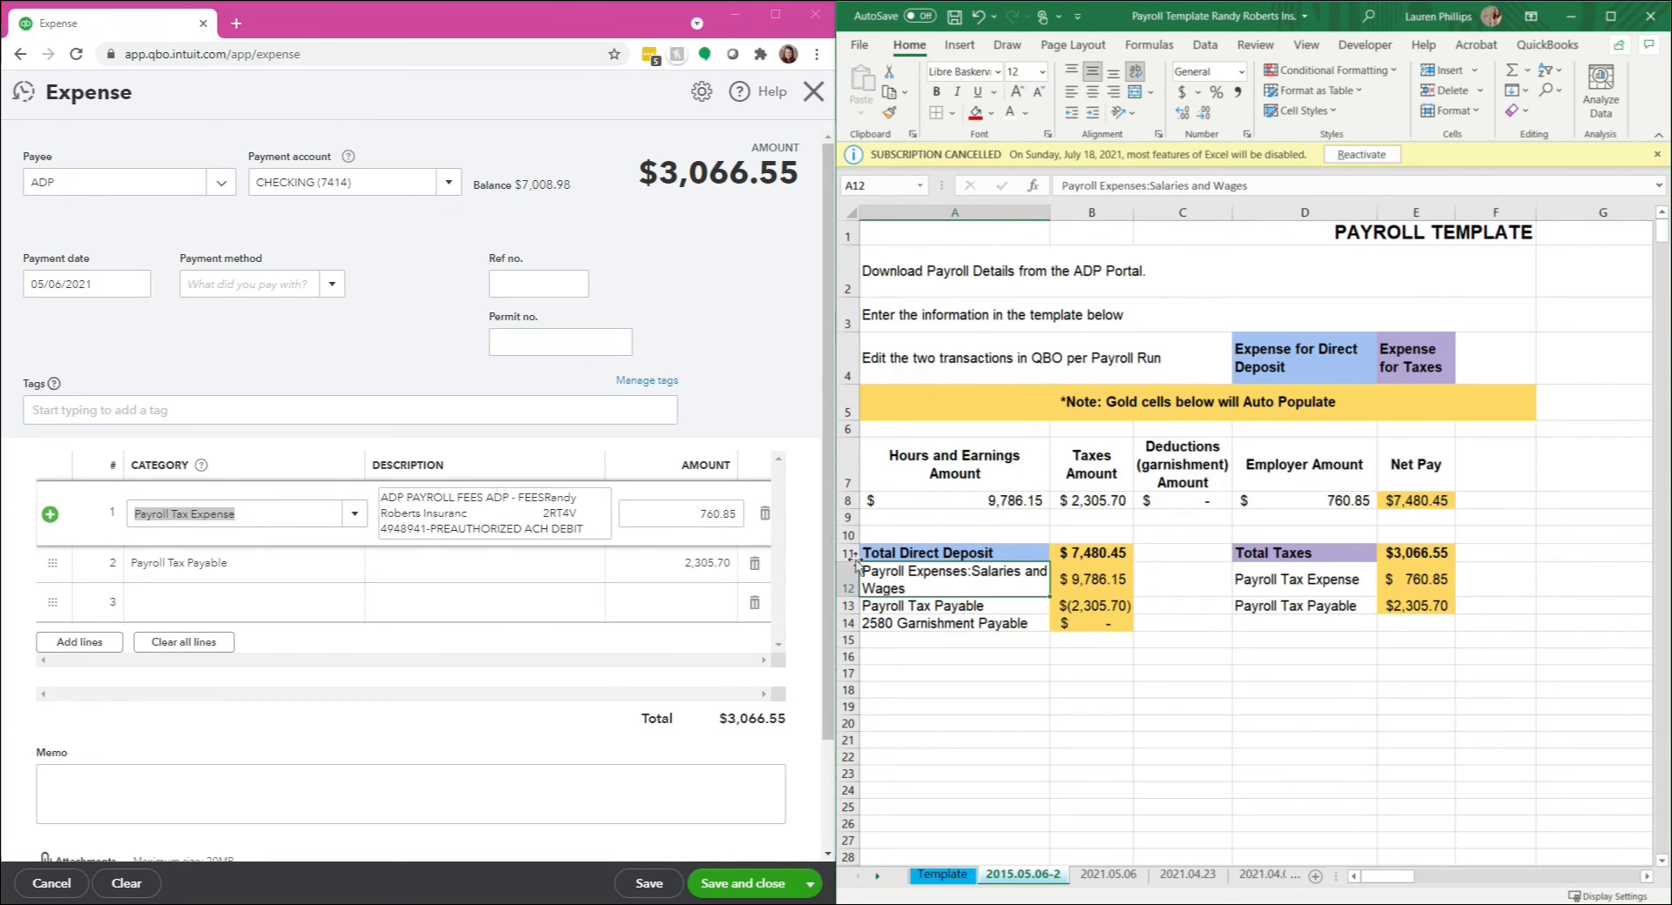
pyautogui.click(402, 21)
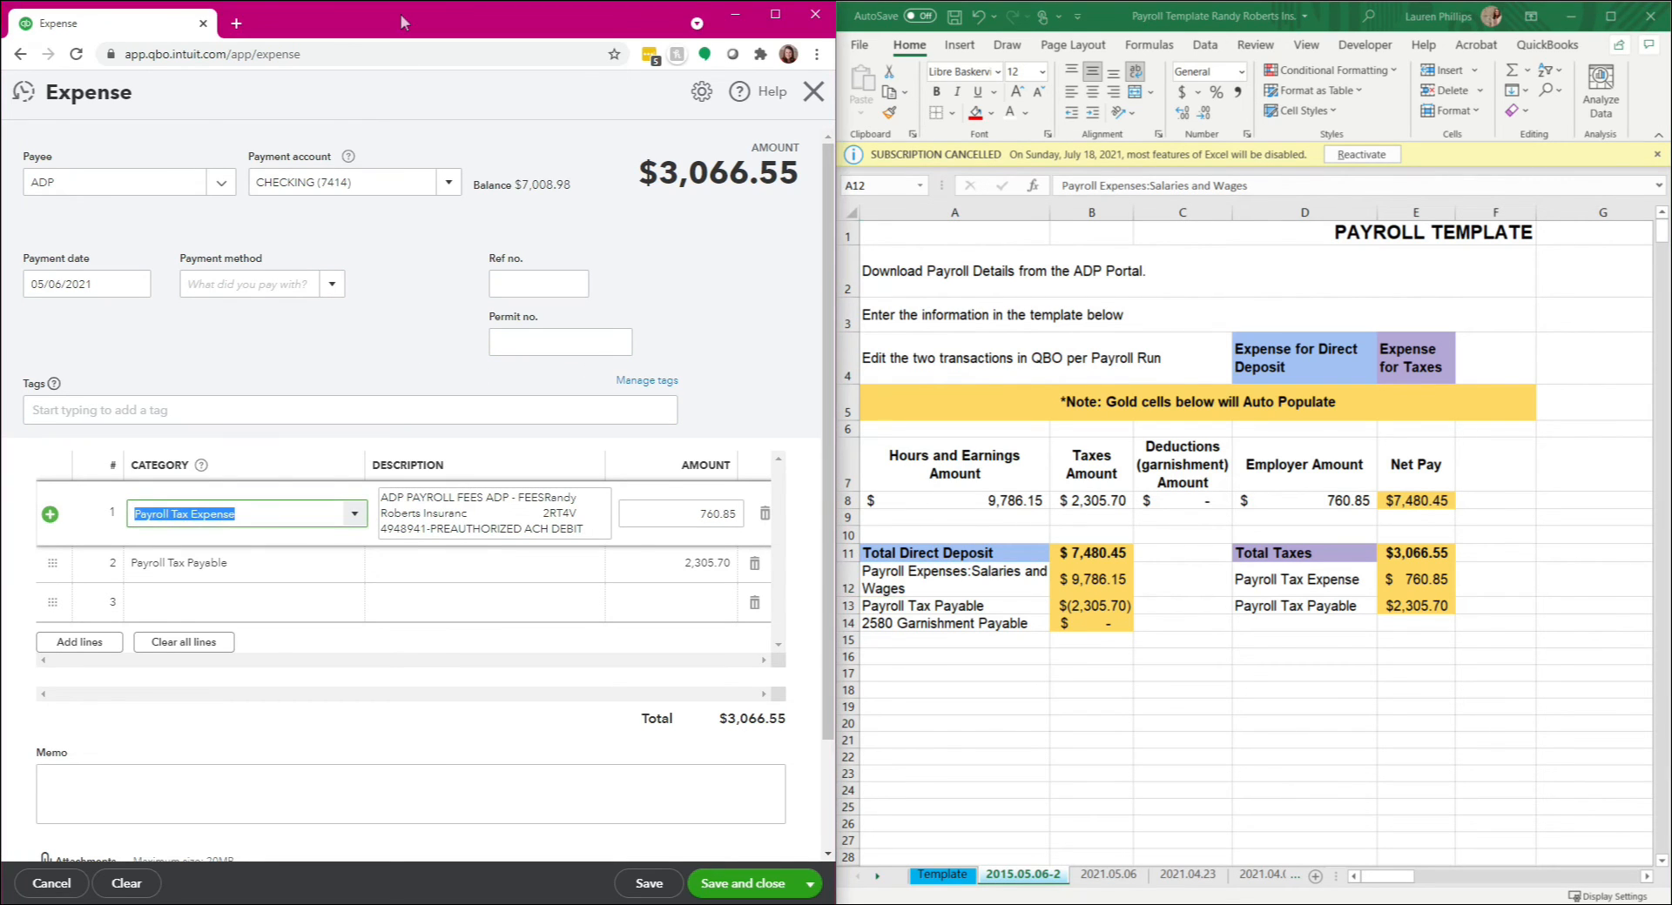
pyautogui.write('Salaries & Wages')
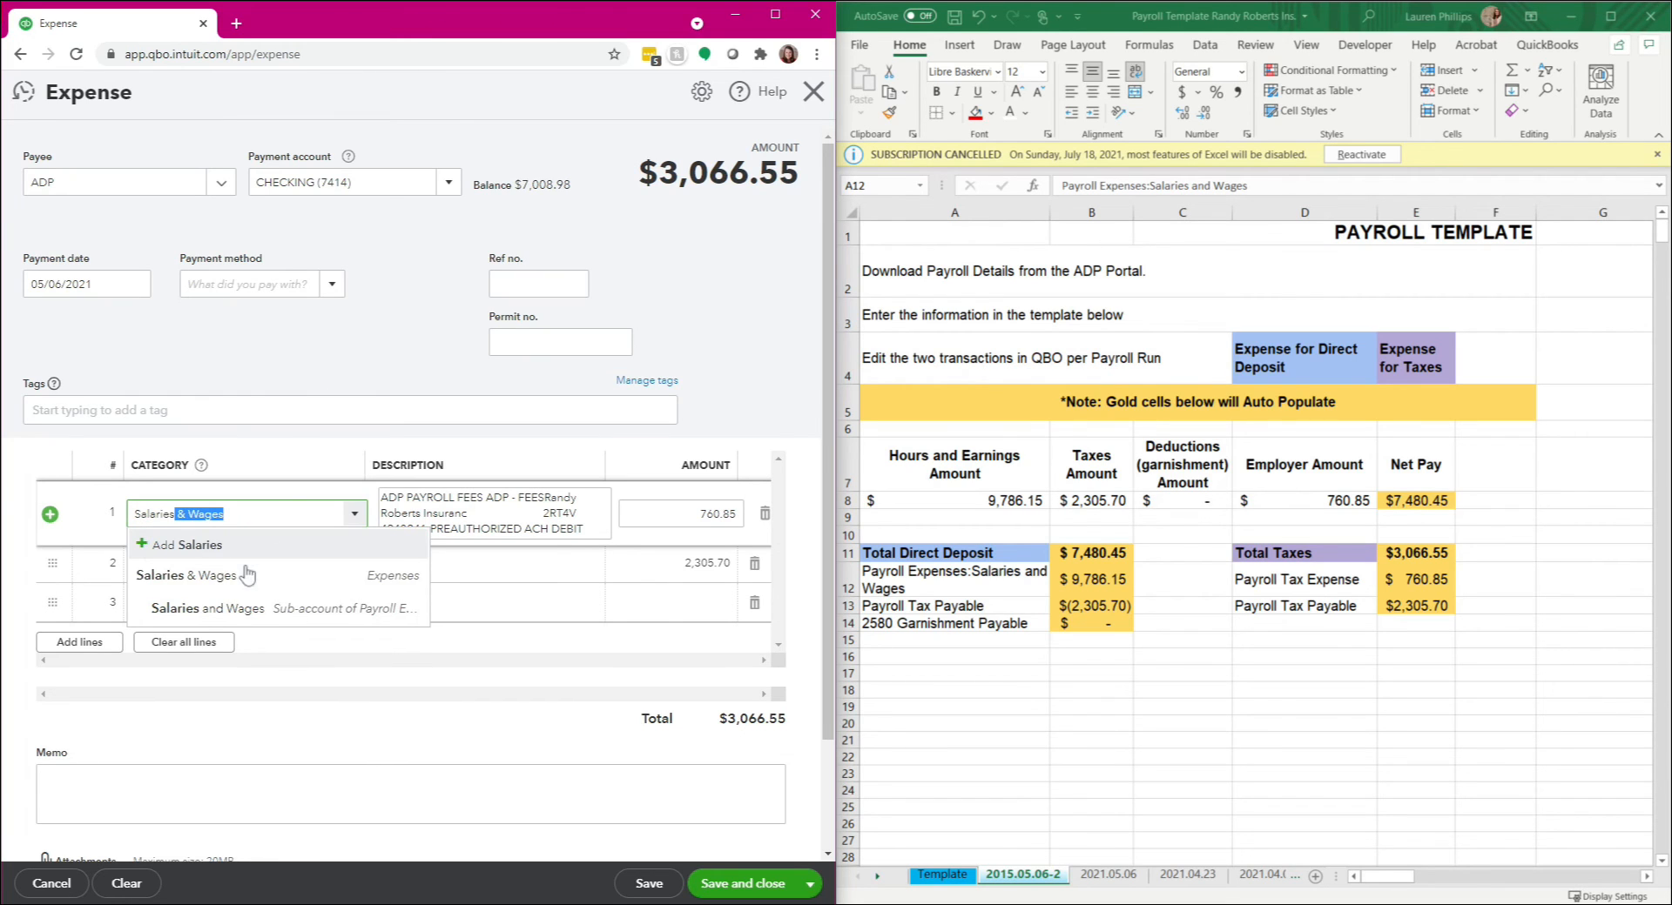
pyautogui.click(276, 610)
pyautogui.press('Tab')
pyautogui.press('Tab')
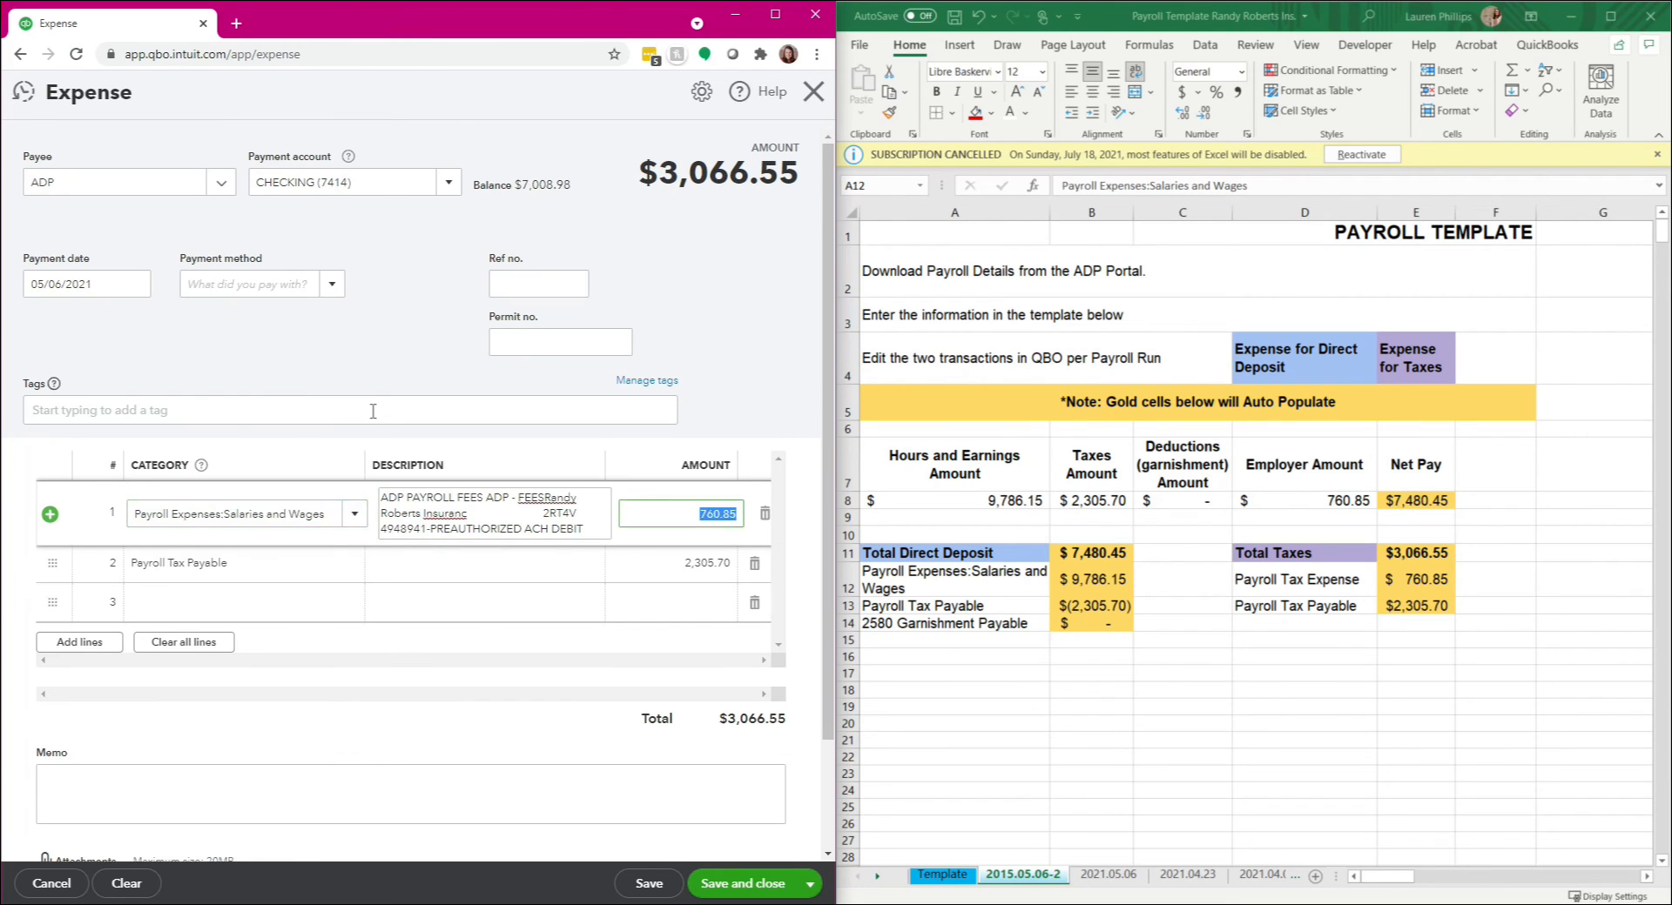
pyautogui.write('9,')
pyautogui.write('786.15')
pyautogui.press('Tab')
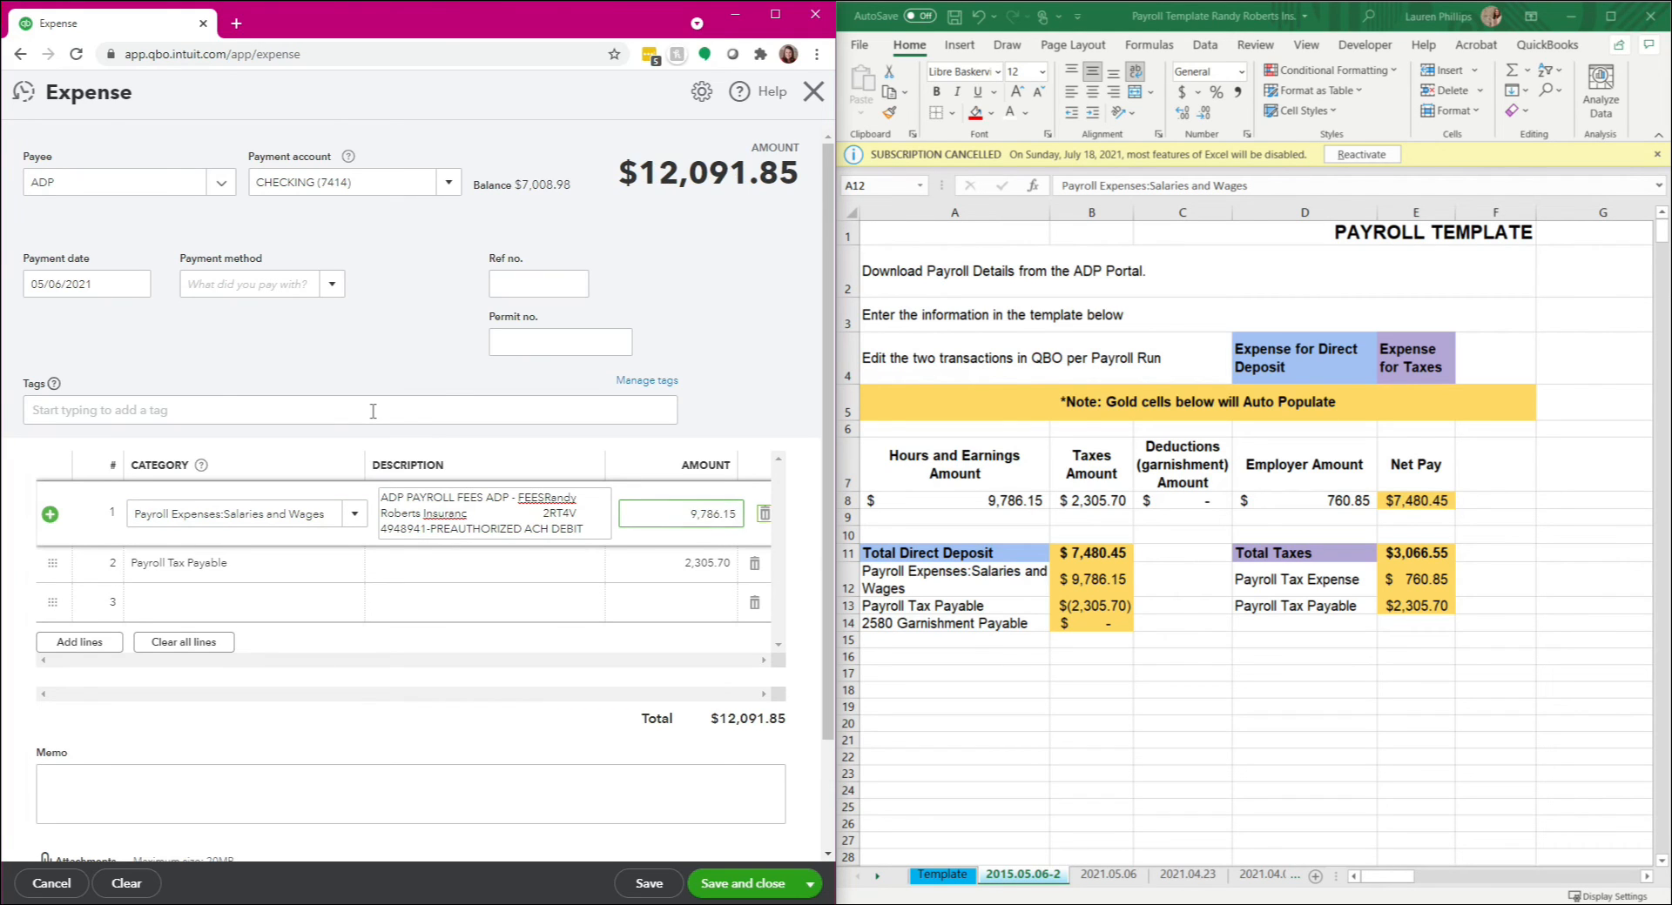
# Step: Set the second expense line's category to Payroll Tax Payable and its amount to -2,305.70
pyautogui.write('Payrol')
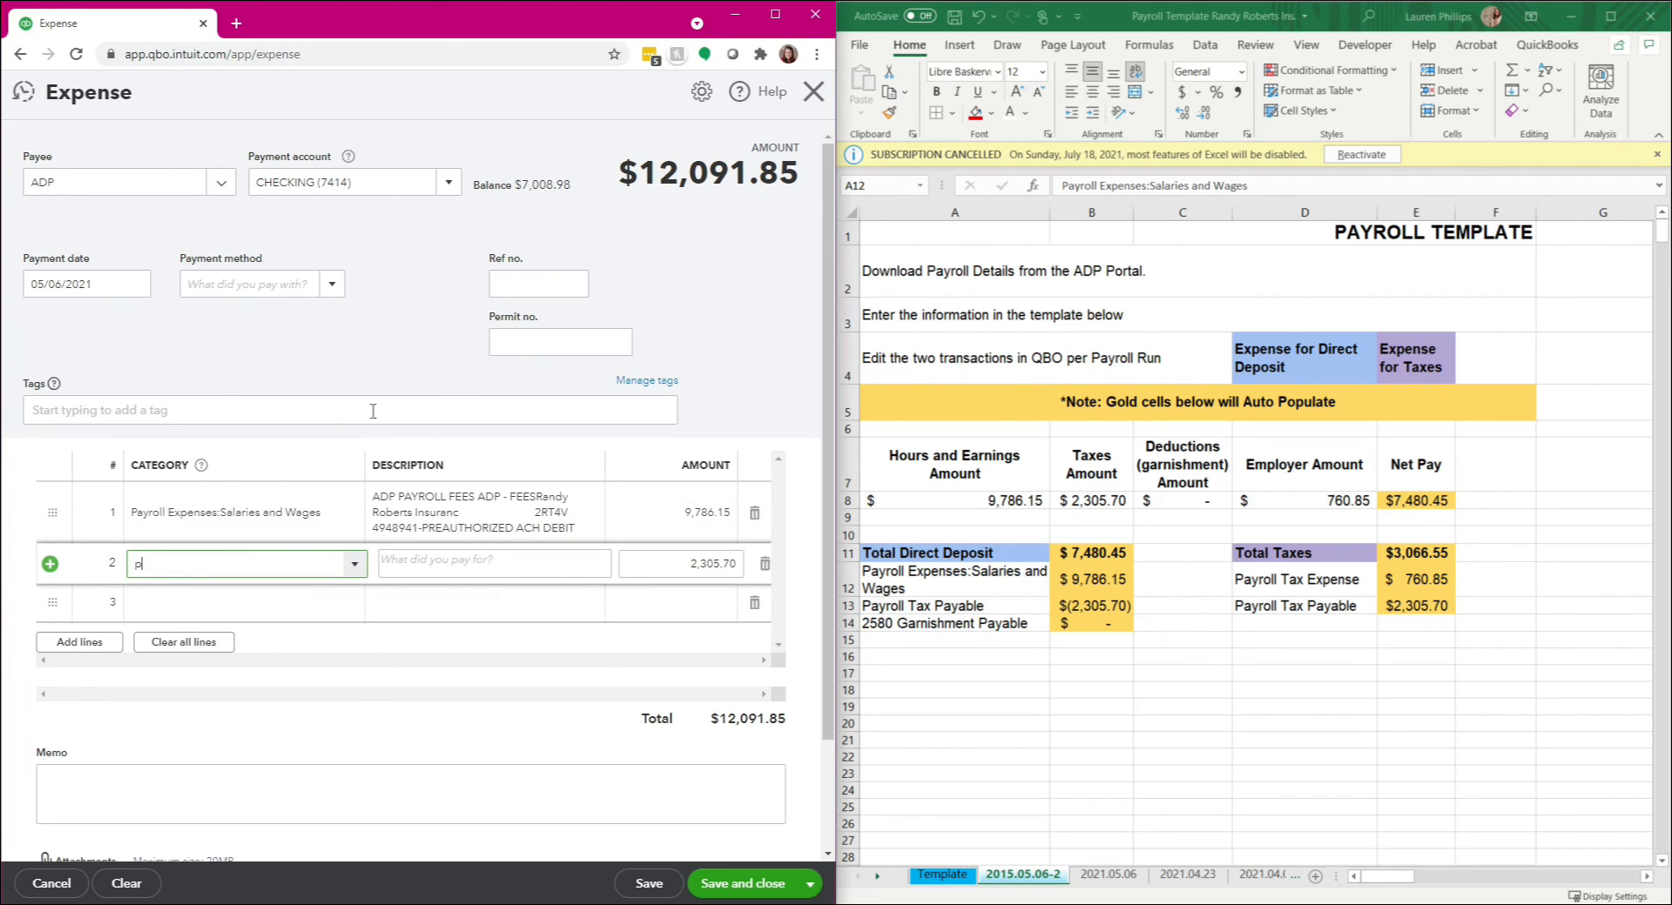
pyautogui.write('l tax Payable')
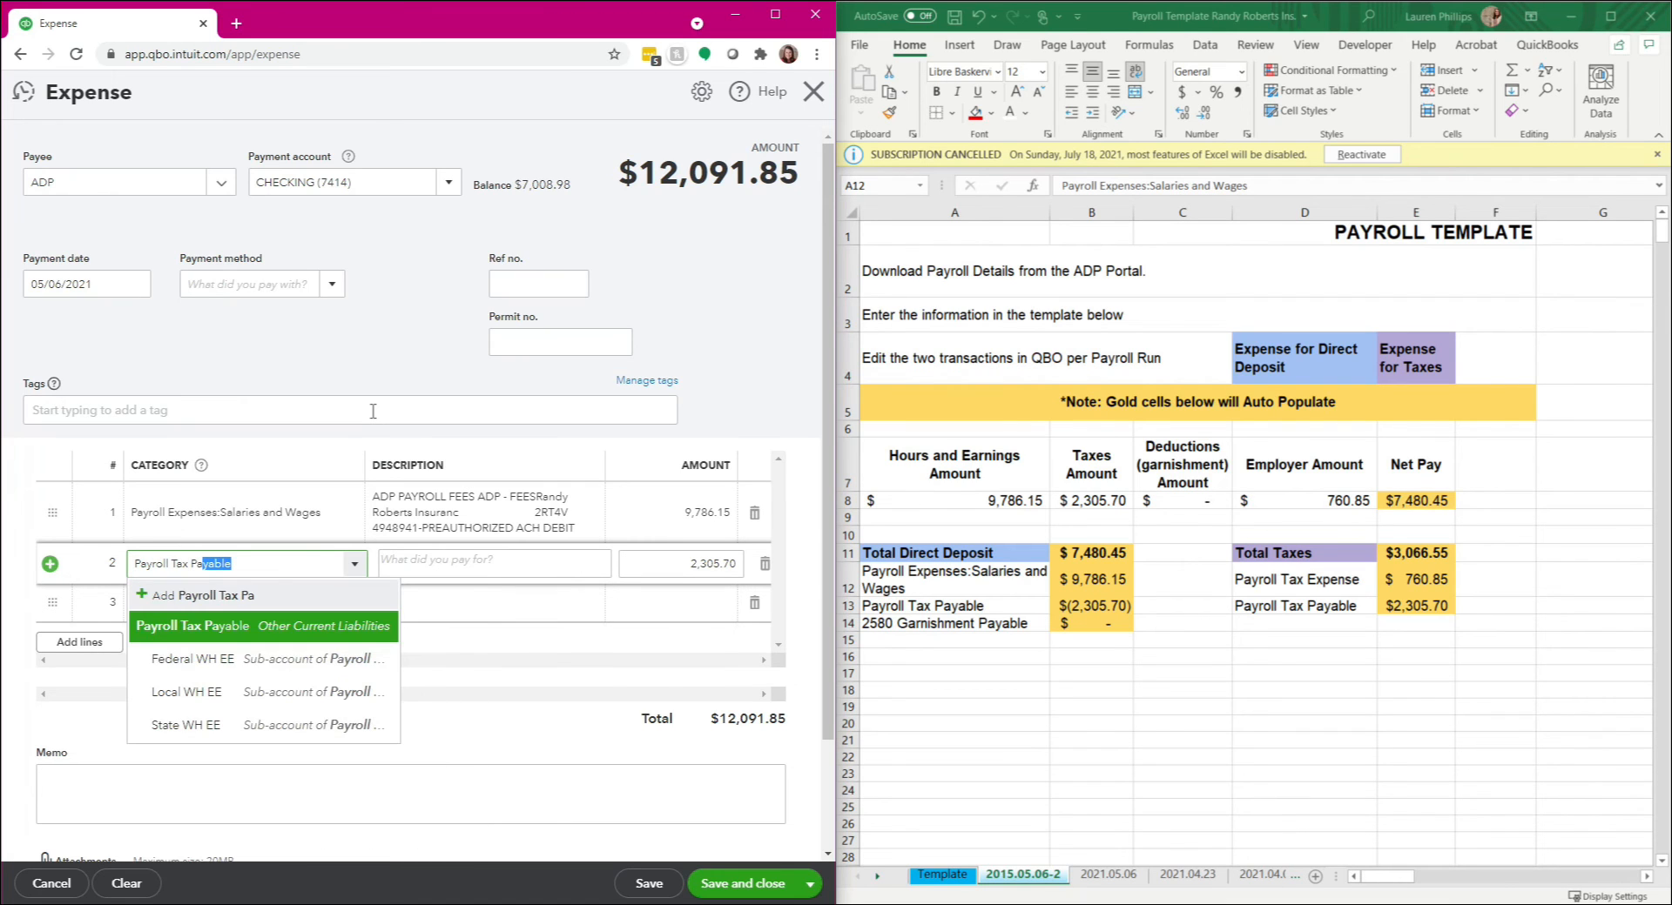
pyautogui.press('Tab')
pyautogui.press('Tab')
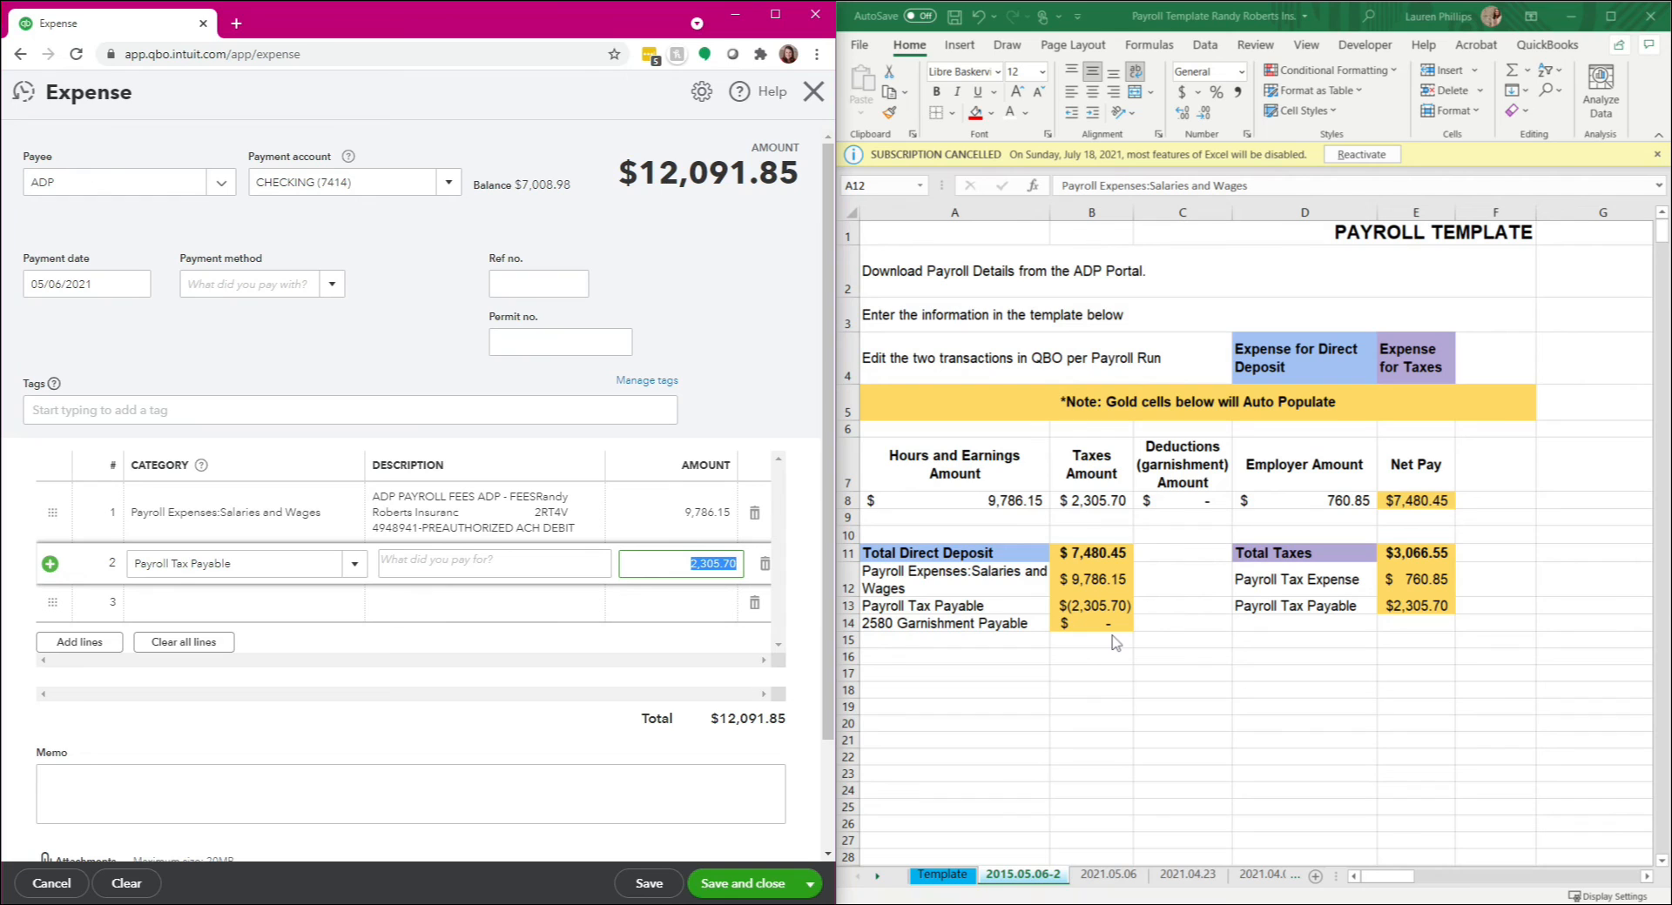
pyautogui.write('-2305')
pyautogui.press('Tab')
# Step: Check the expense's line amounts and total against the Total Direct Deposit figure in the payroll template
pyautogui.moveTo(659, 173); pyautogui.dragTo(760, 176)
pyautogui.click(766, 199)
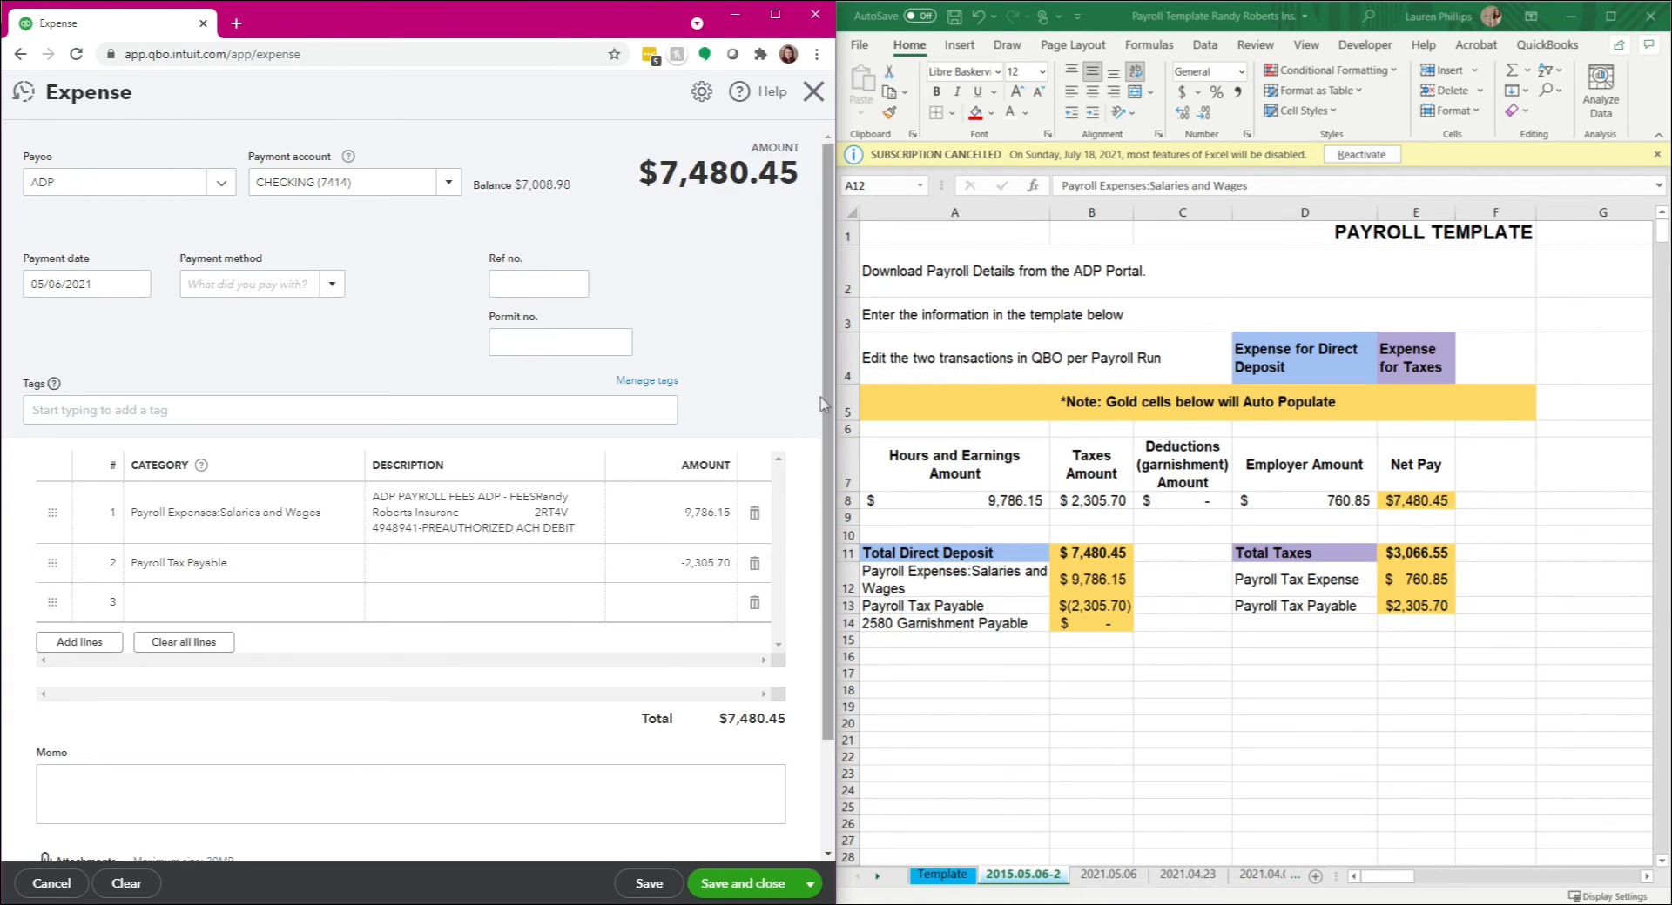
pyautogui.click(718, 511)
pyautogui.click(681, 568)
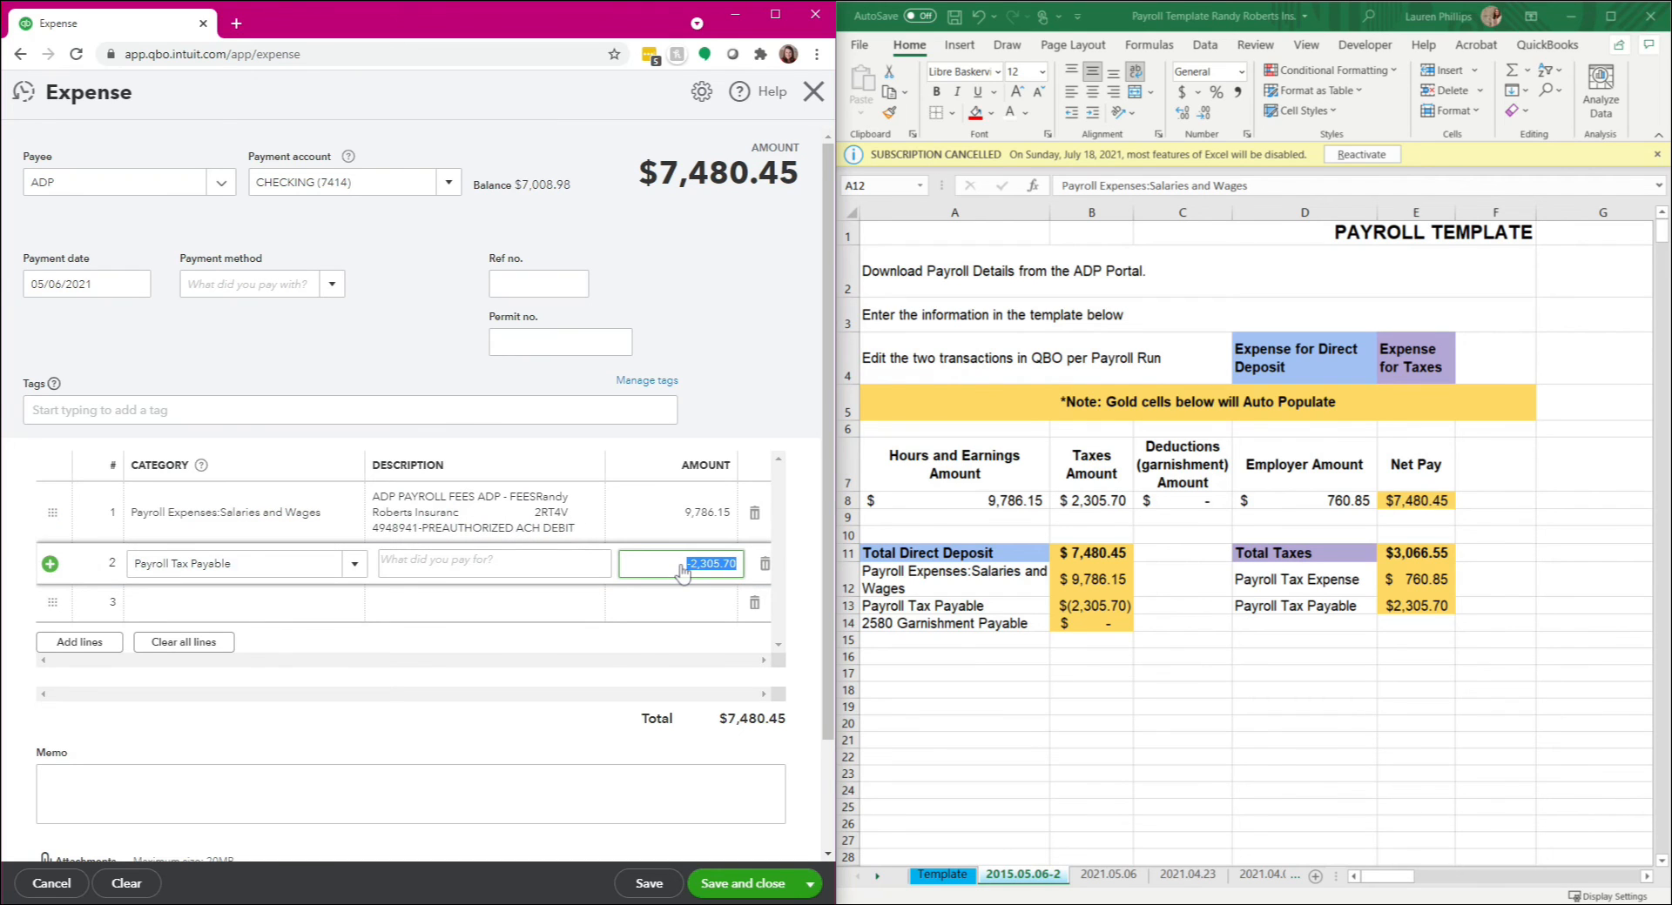
pyautogui.moveTo(799, 174); pyautogui.dragTo(657, 174)
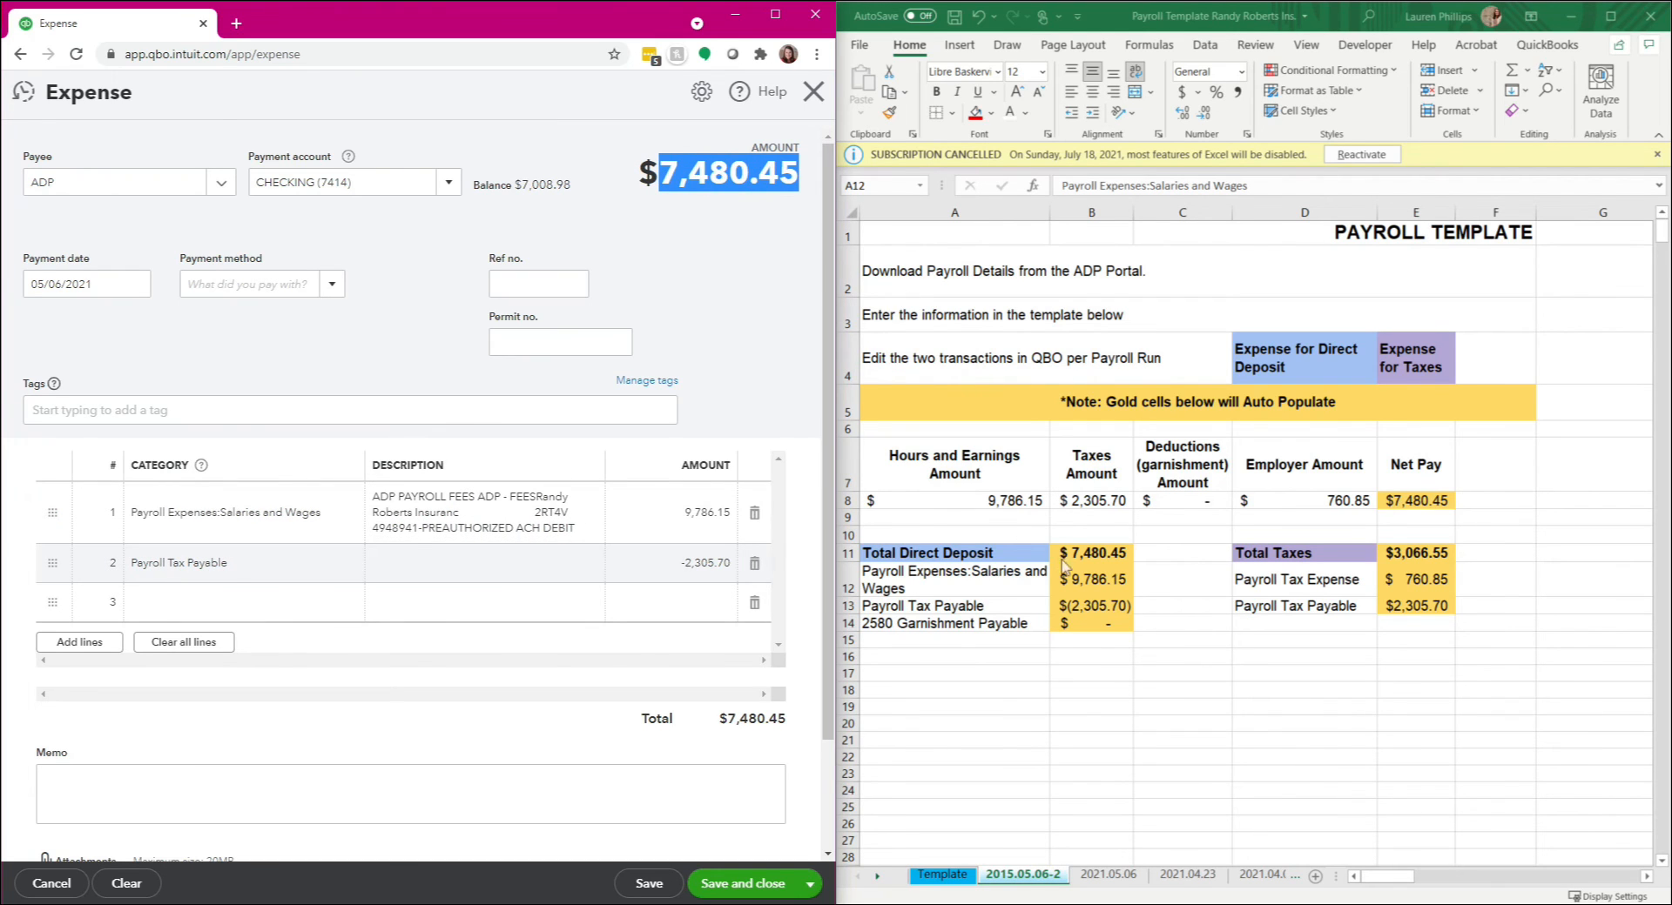
pyautogui.click(1065, 552)
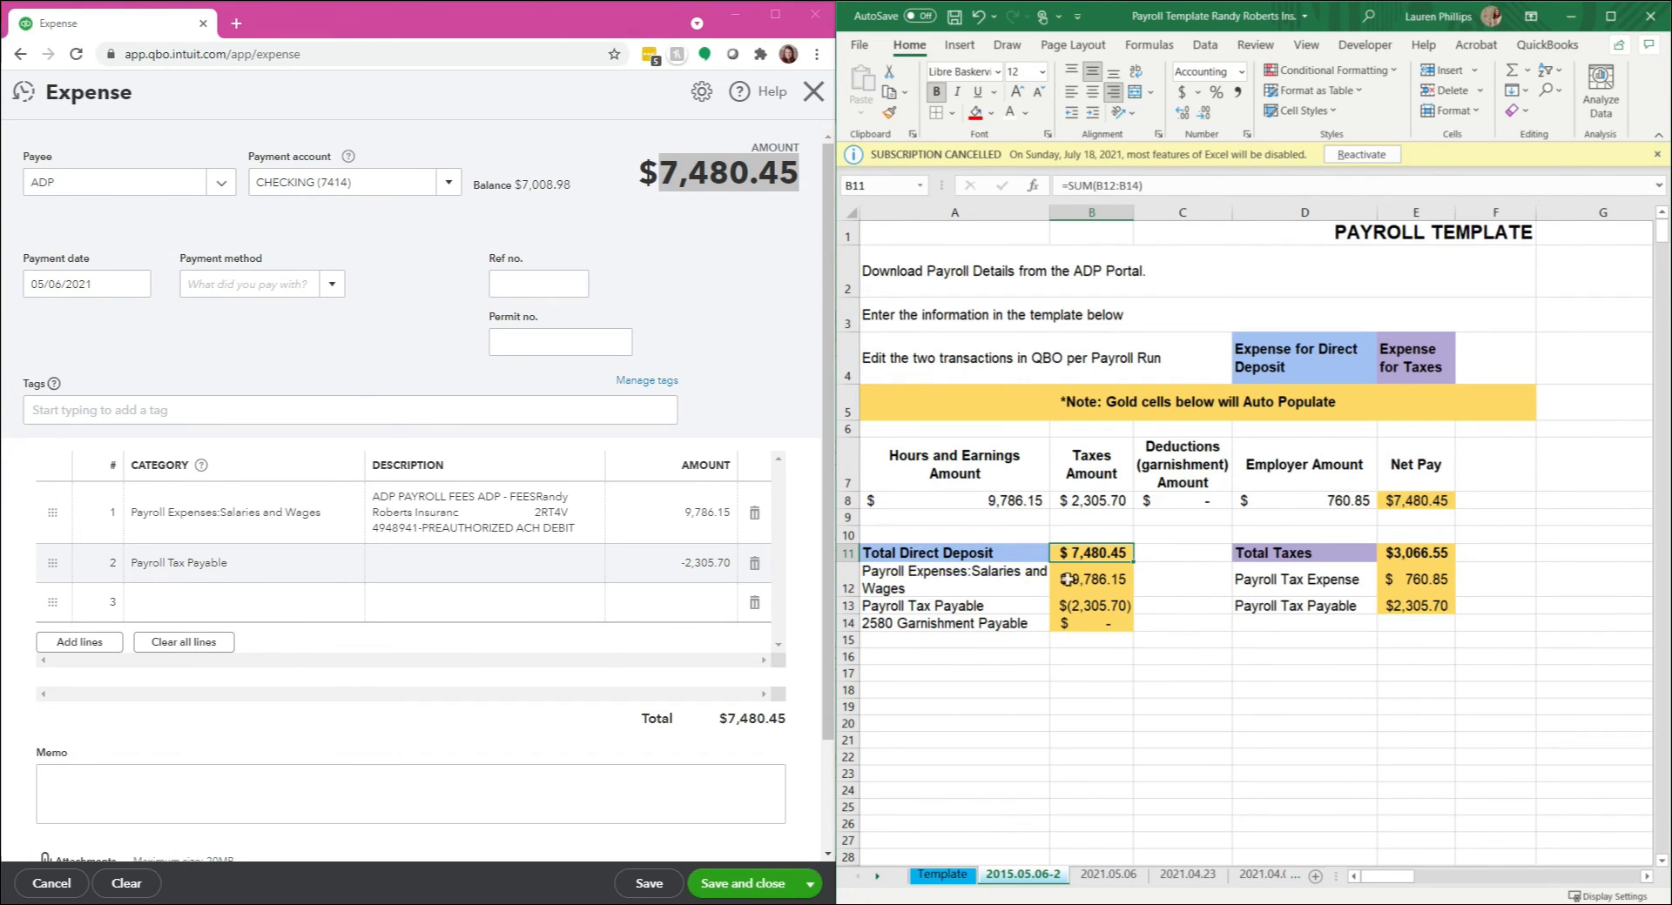
# Step: Rename the 2580 Garnishment Payable label in cell A14 of the payroll template as Payroll Garnishments
pyautogui.click(1030, 620)
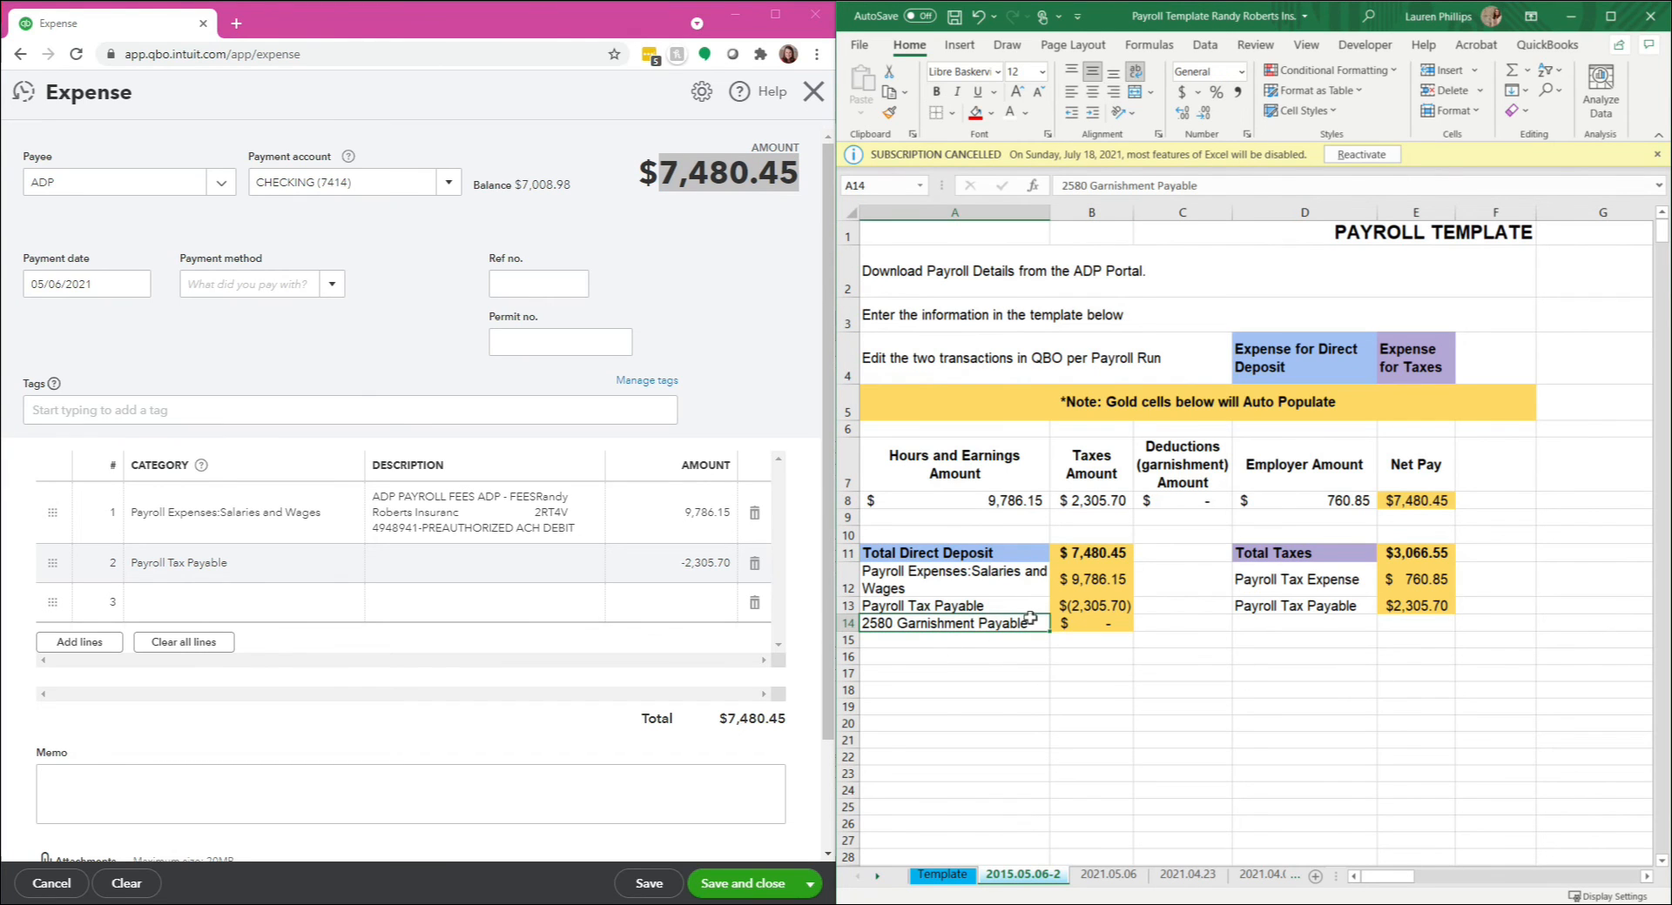
pyautogui.moveTo(1241, 186); pyautogui.dragTo(1032, 185)
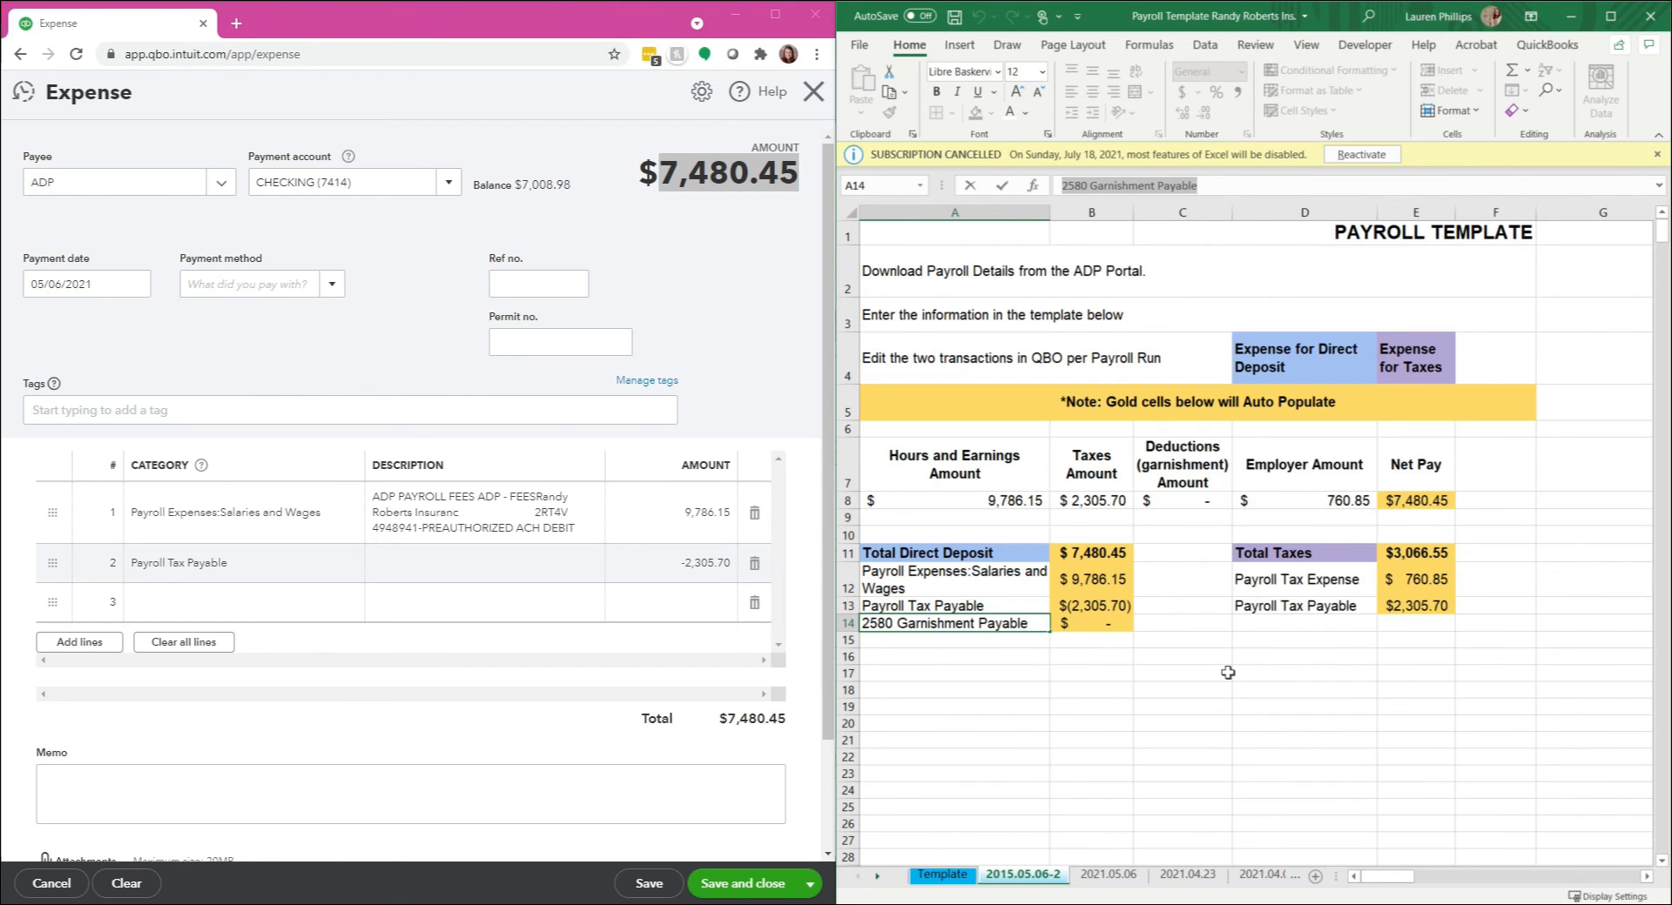
pyautogui.write('Pay')
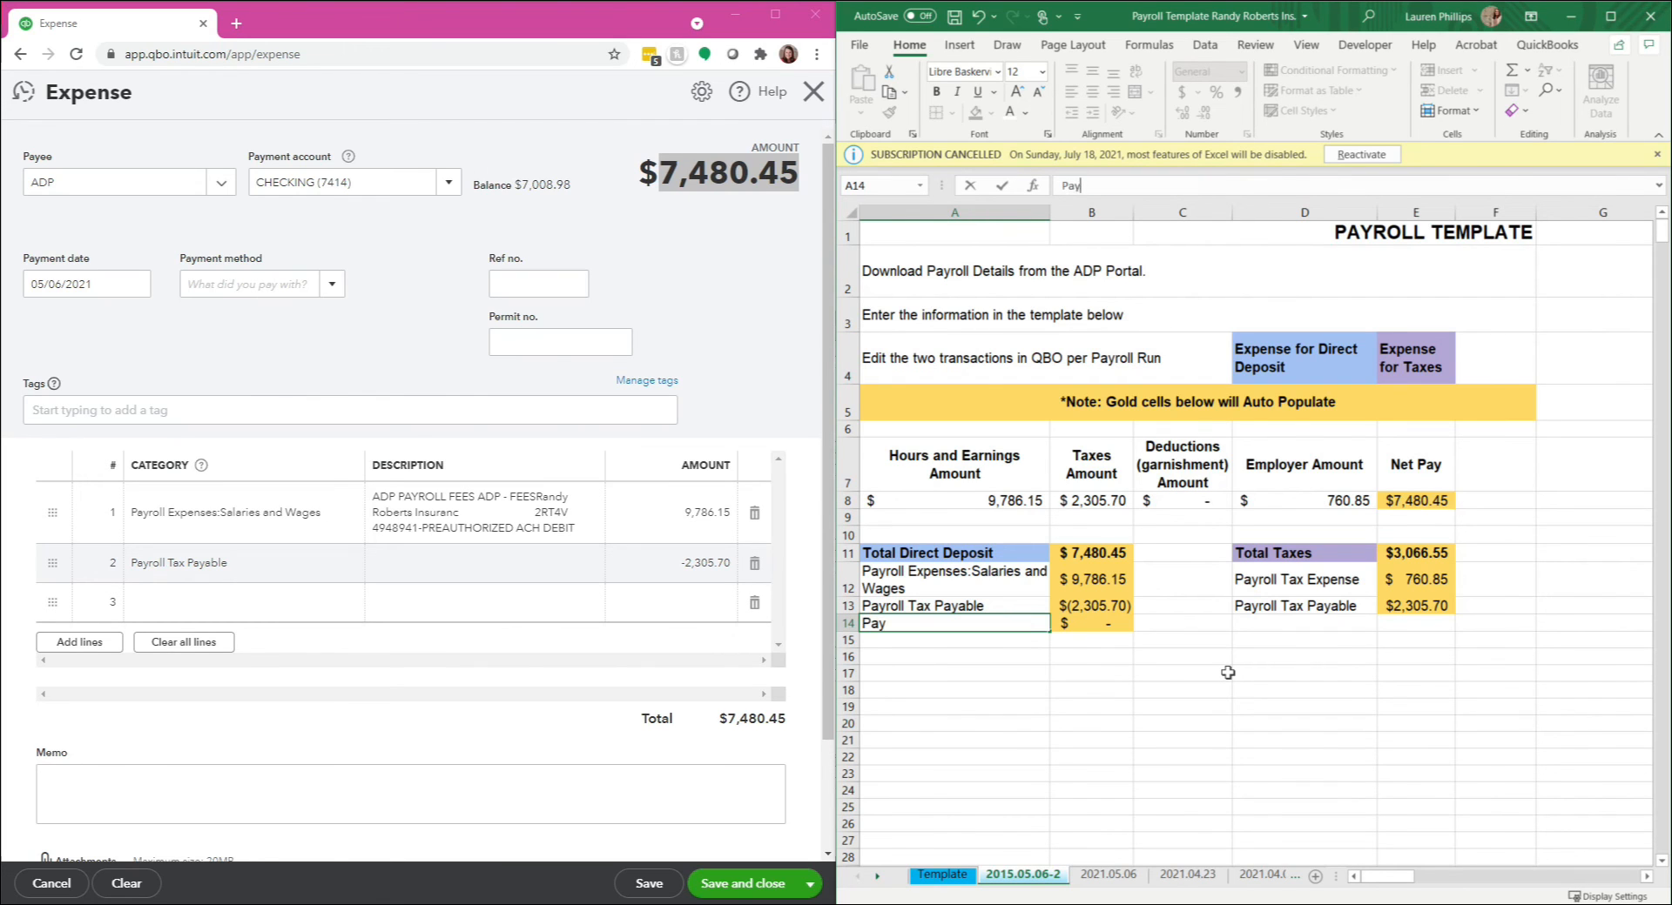
pyautogui.write('roll Garnishments')
pyautogui.press('Tab')
pyautogui.press('Tab')
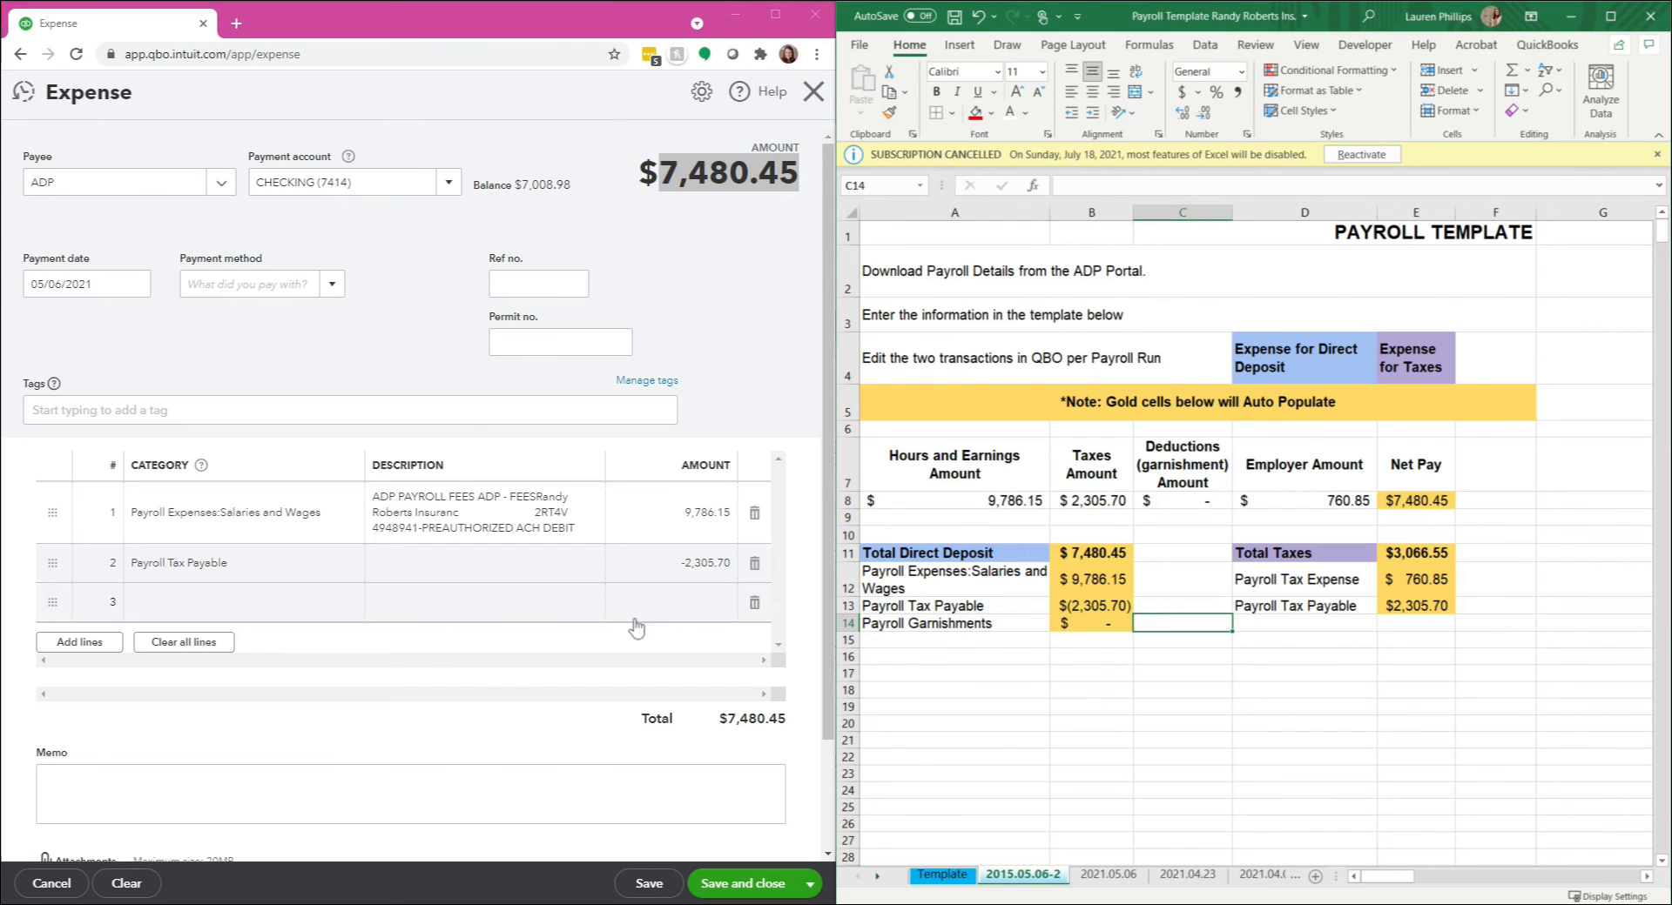
# Step: Clear the direct deposit expense form without saving the transaction
pyautogui.click(738, 382)
pyautogui.moveTo(776, 881)
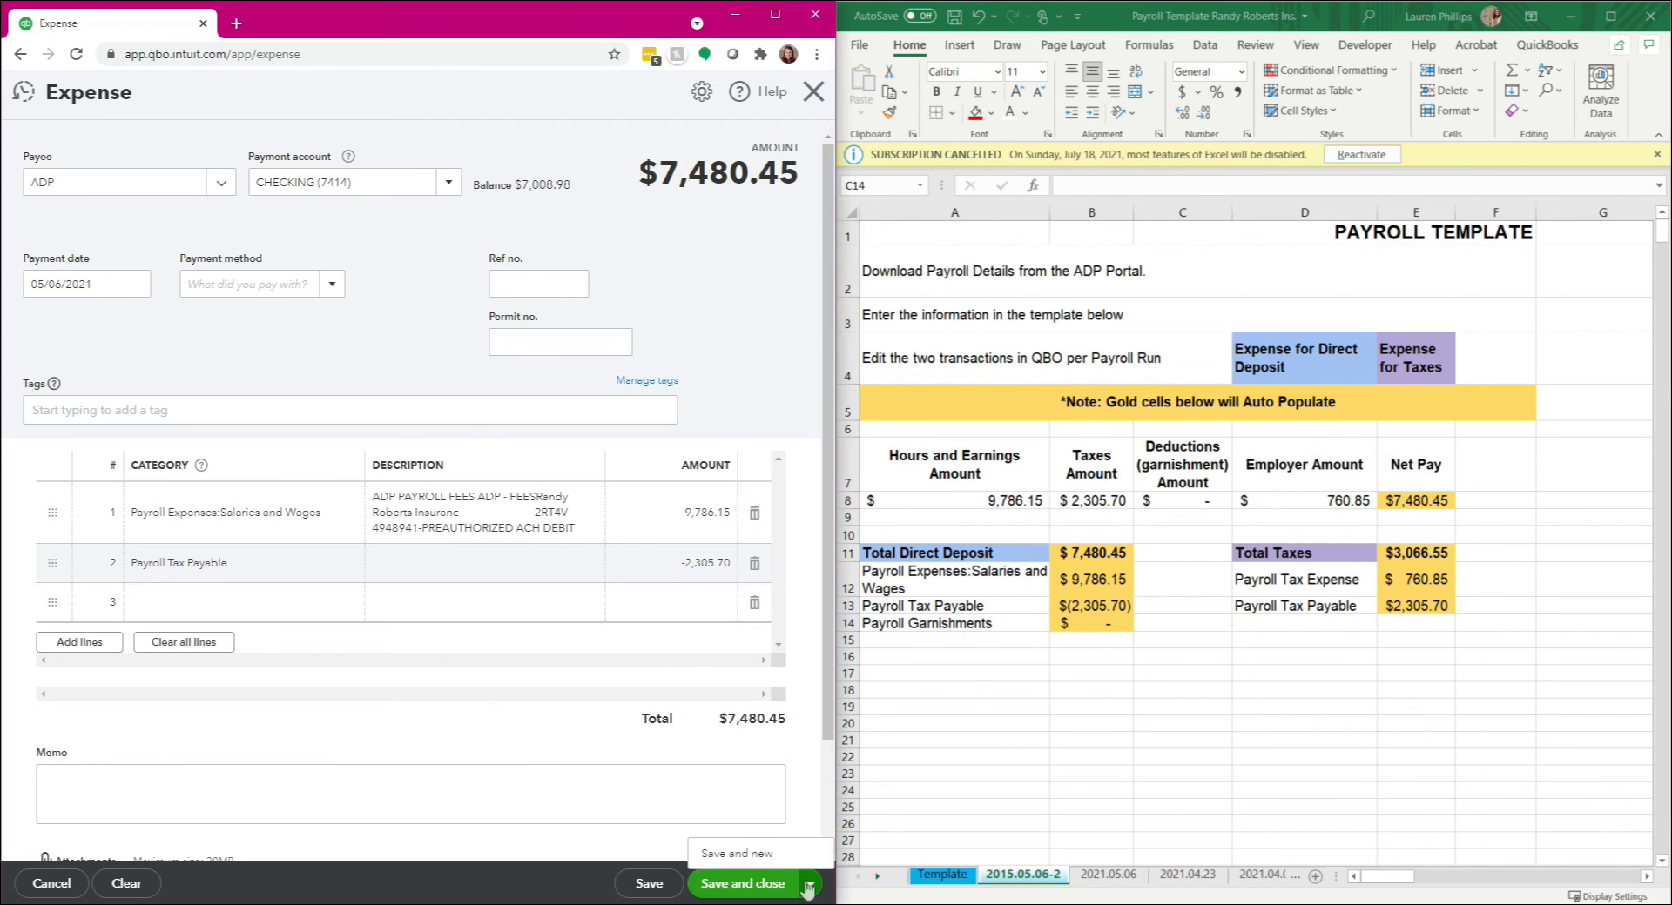
pyautogui.click(129, 883)
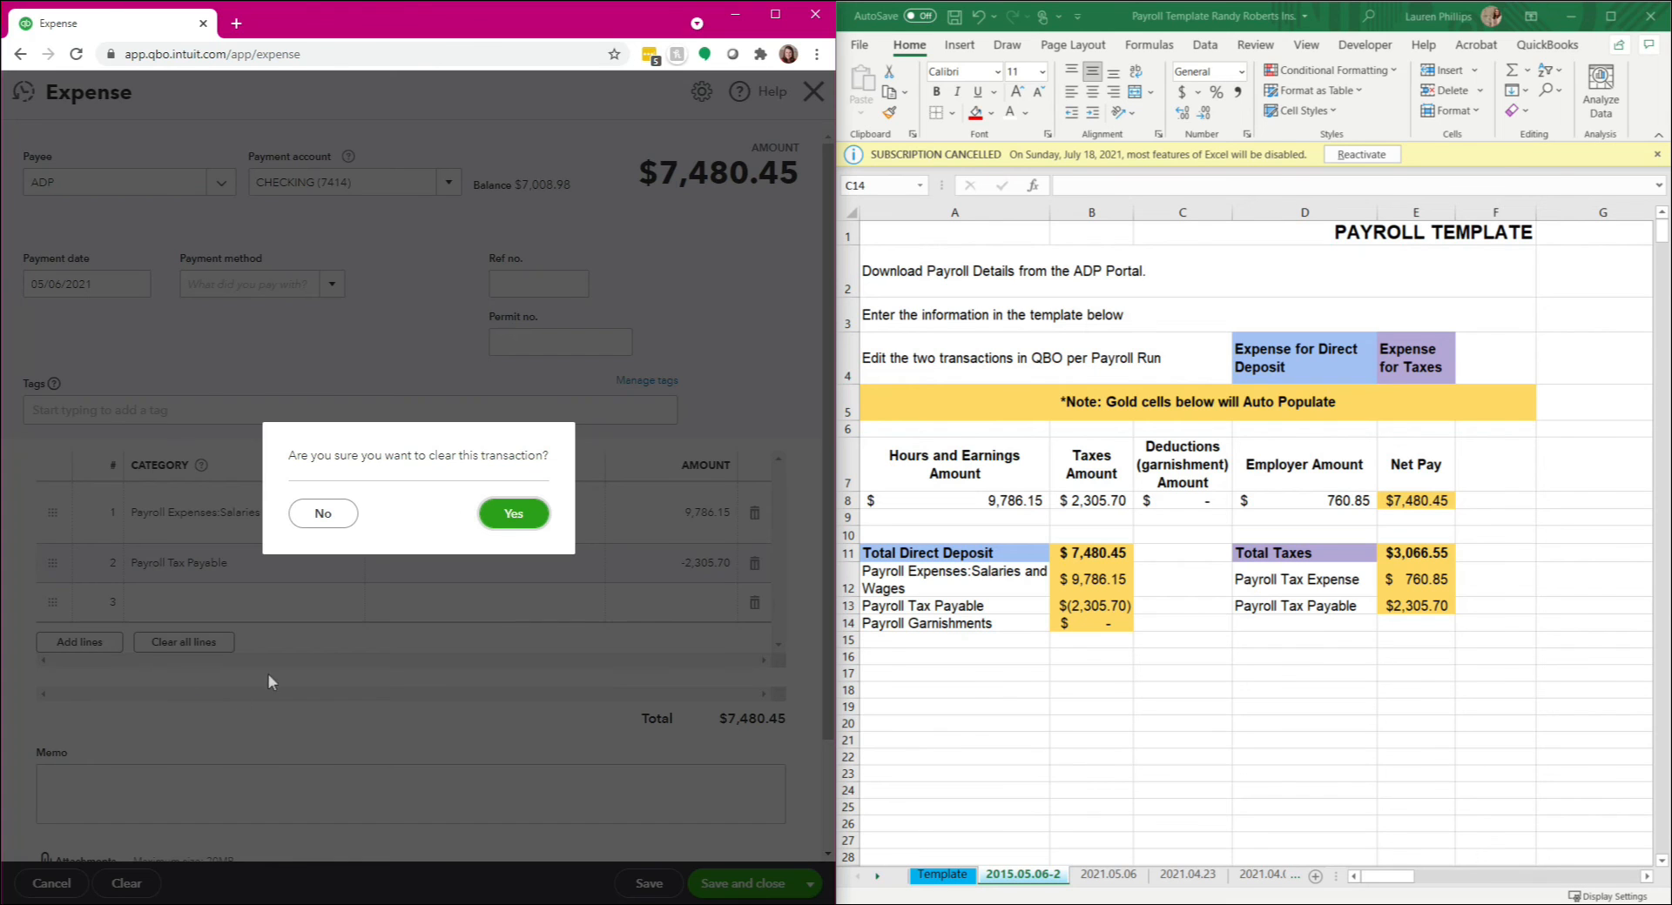
pyautogui.click(511, 514)
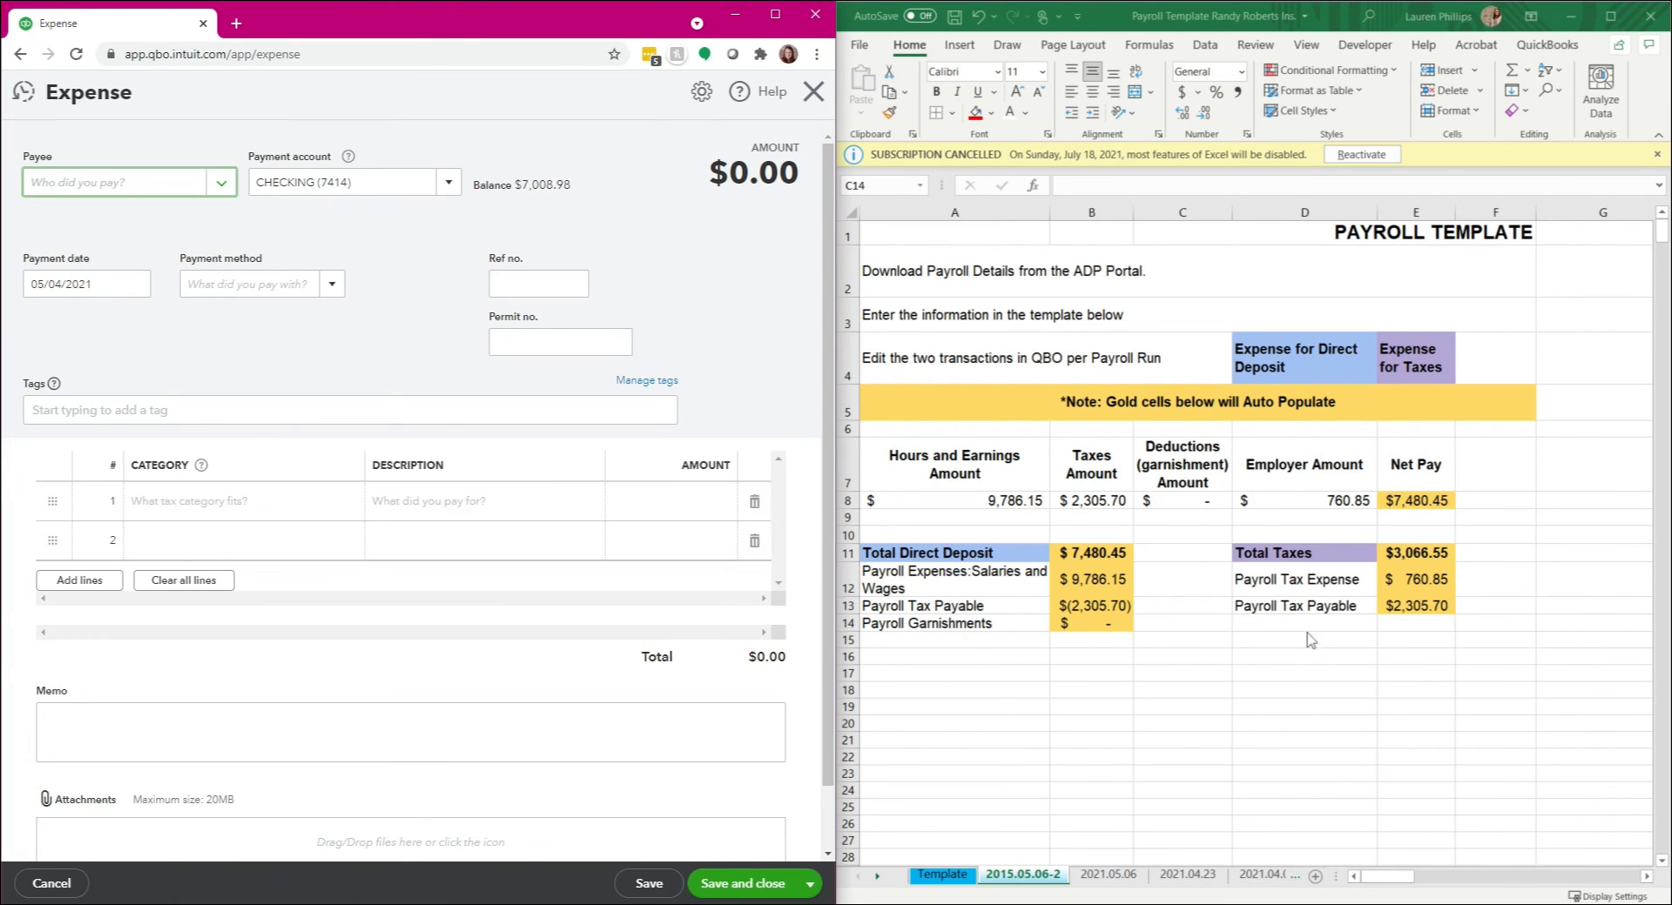
# Step: Review the template's Total Taxes breakdown and choose the vendor ADP as payee of the blank expense
pyautogui.click(1315, 610)
pyautogui.moveTo(1317, 553); pyautogui.dragTo(1538, 633)
pyautogui.click(112, 187)
pyautogui.write('adp')
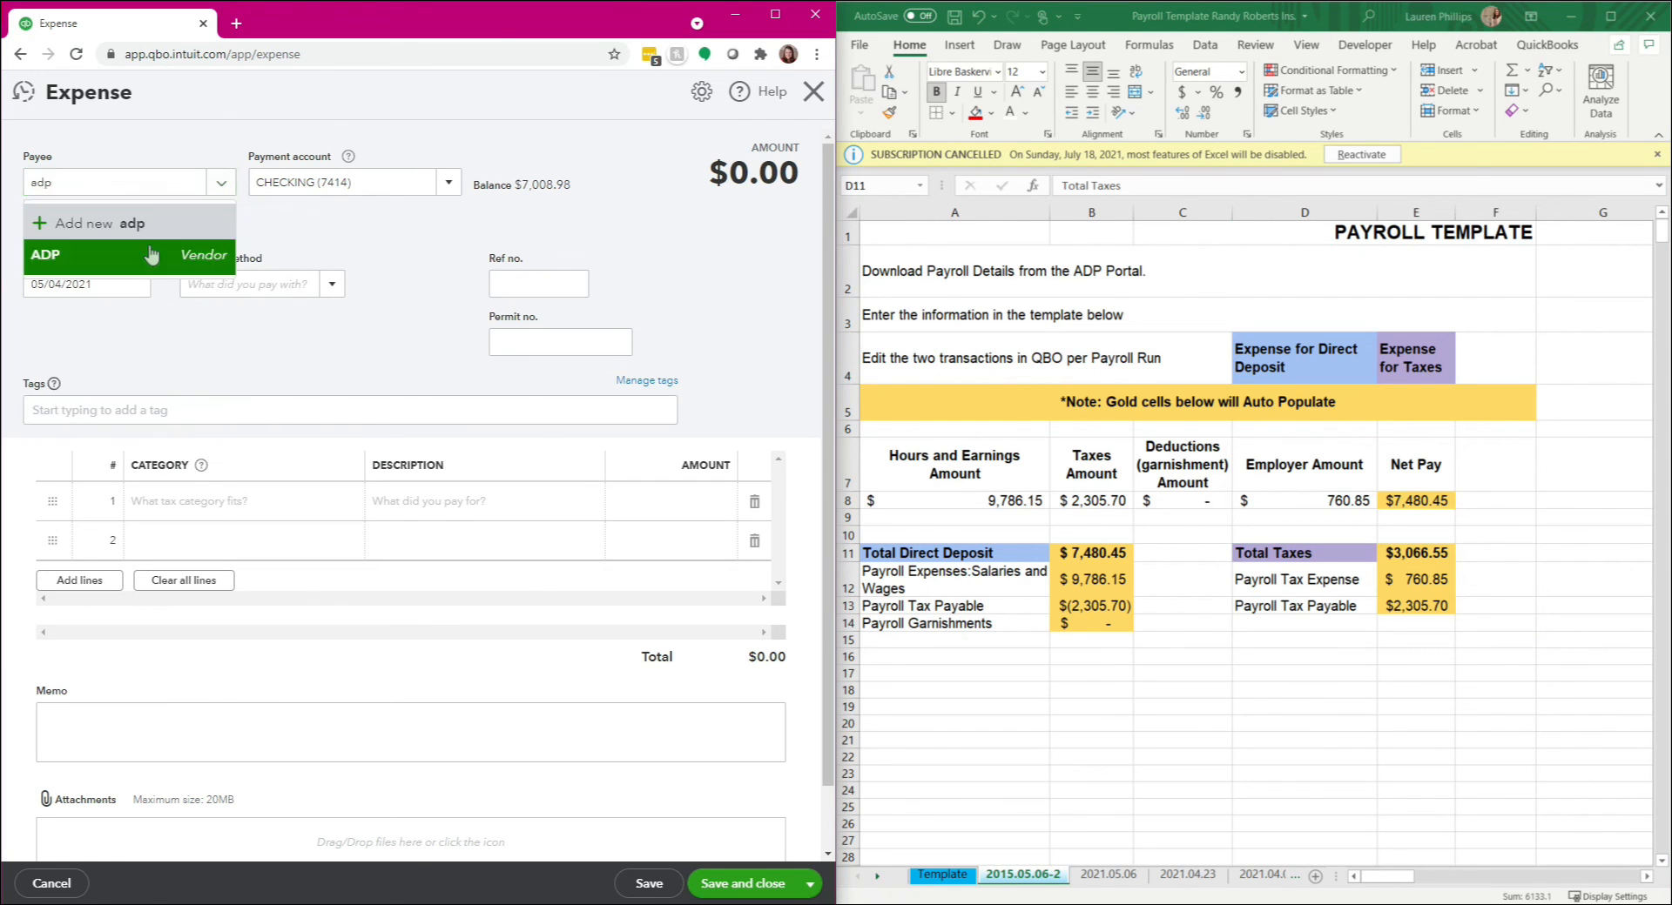
pyautogui.click(151, 254)
# Step: Set the tax expense's payment date to 05/06/2021 and continue to the first category line
pyautogui.press('Tab')
pyautogui.press('Tab')
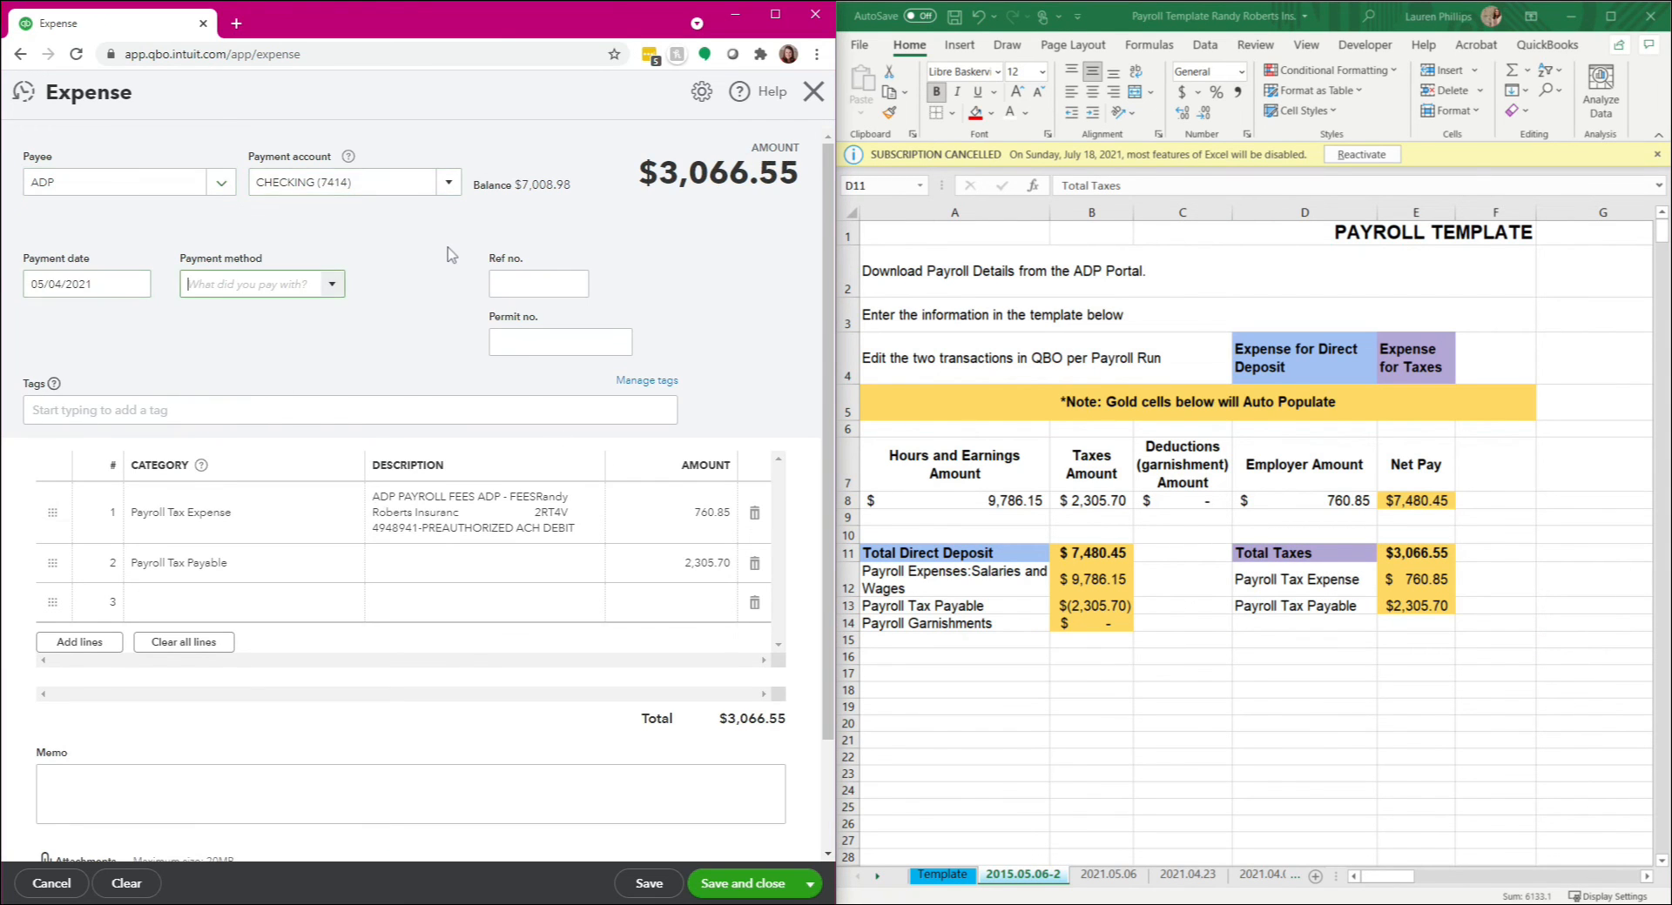
pyautogui.write('5/6')
pyautogui.press('Tab')
pyautogui.press('Tab')
pyautogui.press('Tab')
pyautogui.press('Tab')
pyautogui.press('Tab')
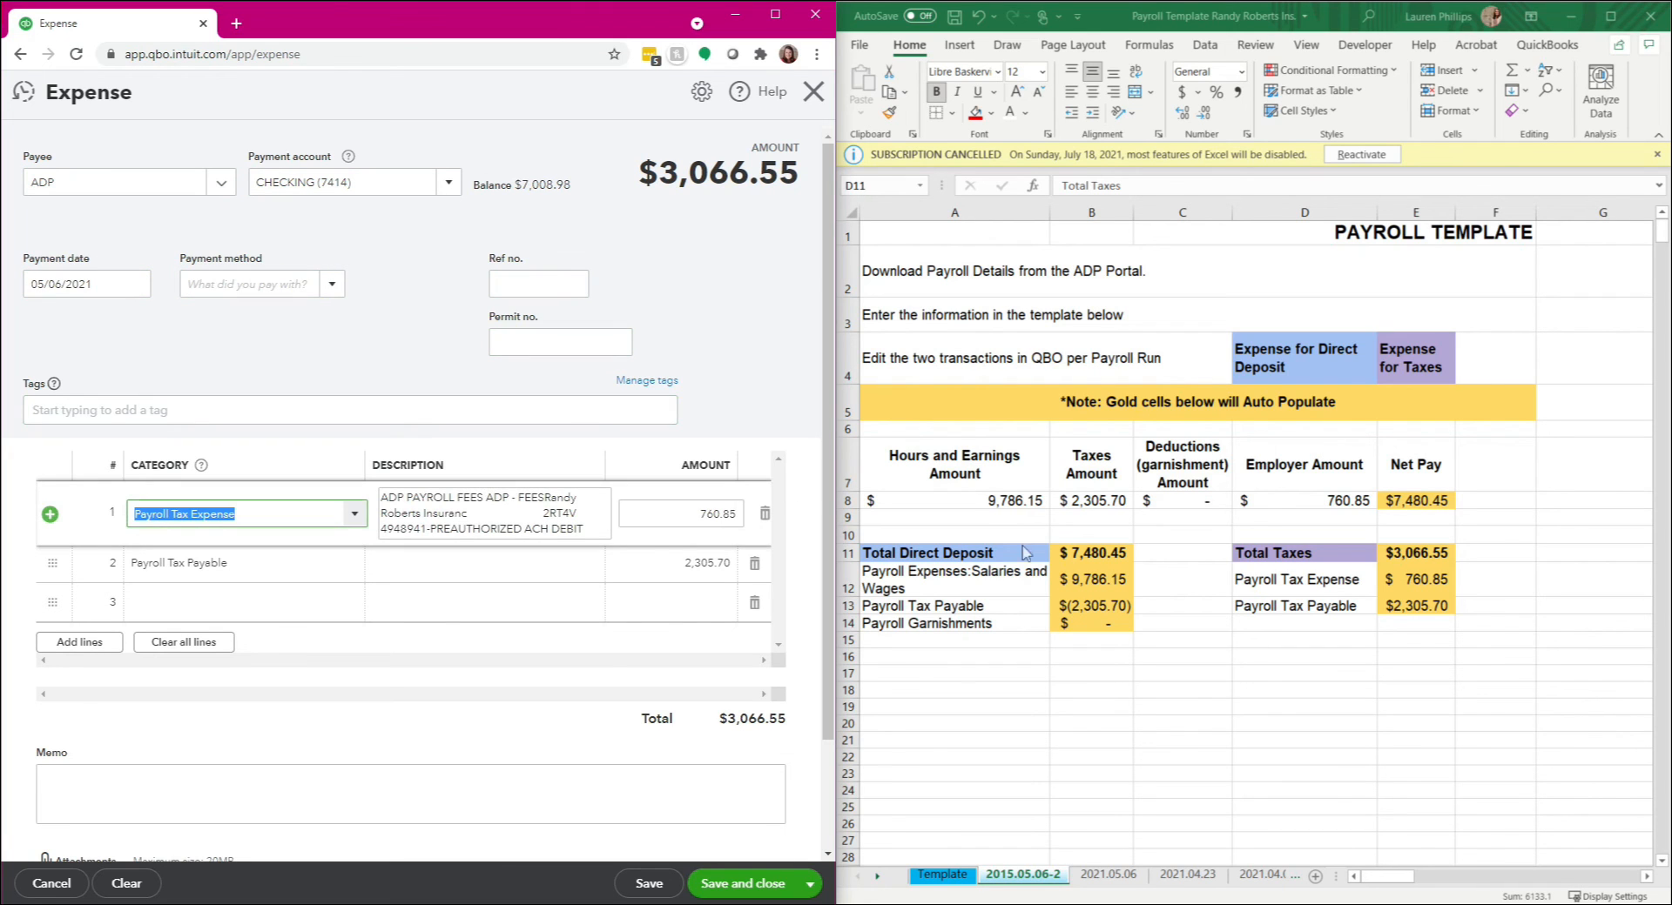
# Step: Keep Payroll Tax Expense as the first line's category, matching the template, and enter its amount as 760.85
pyautogui.click(1304, 579)
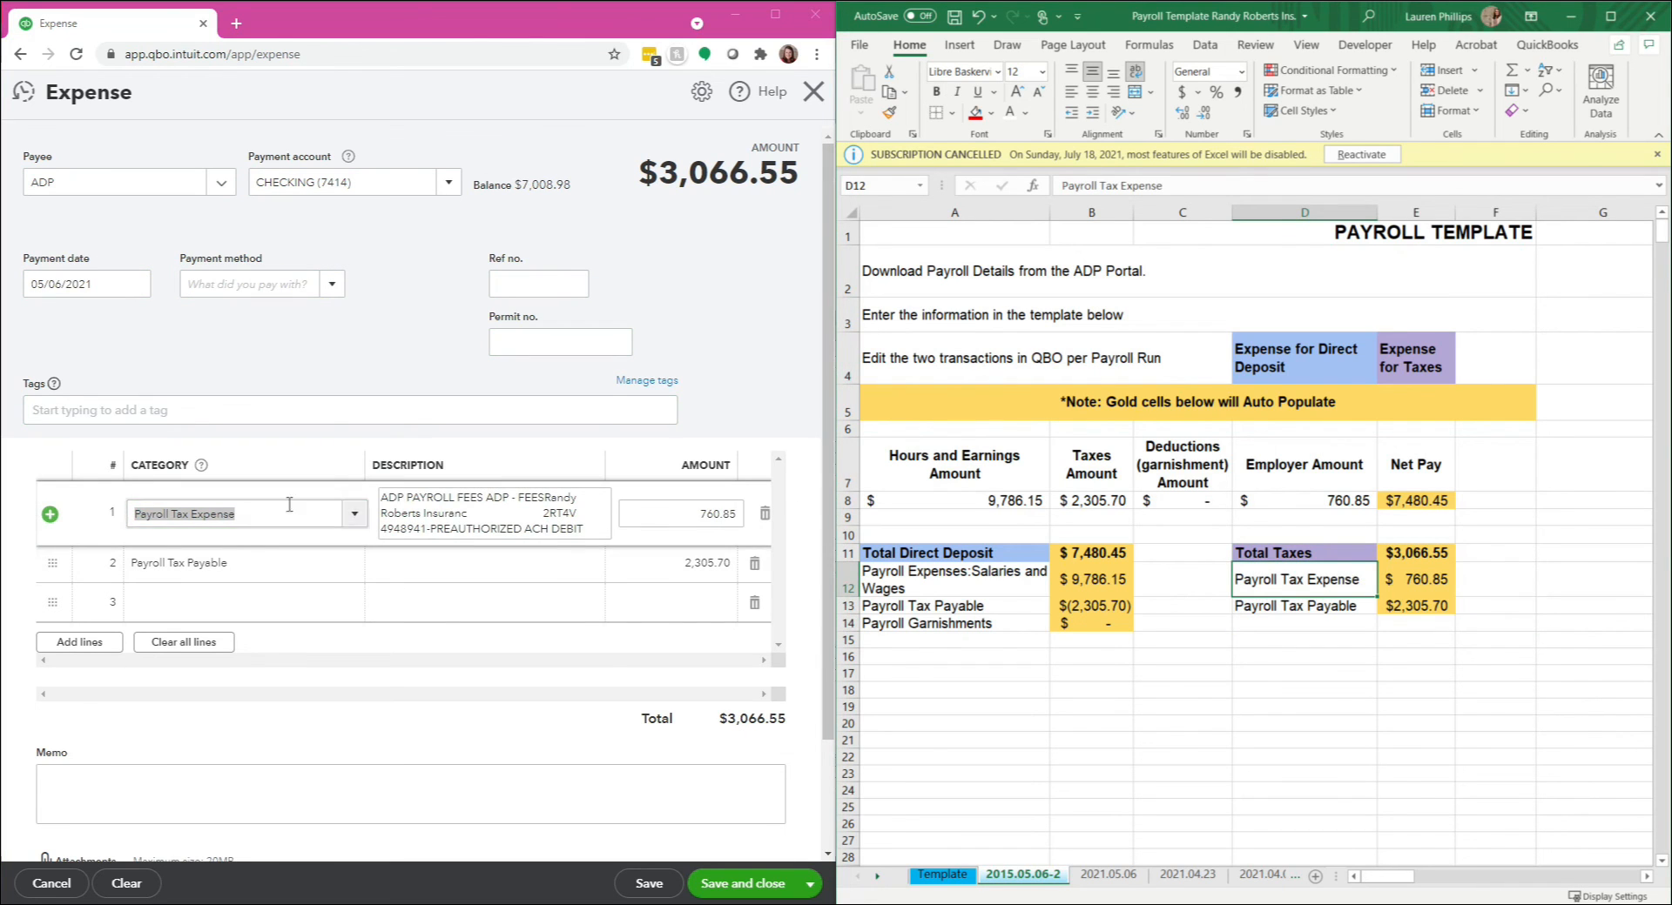
pyautogui.click(472, 27)
pyautogui.press('Tab')
pyautogui.press('Tab')
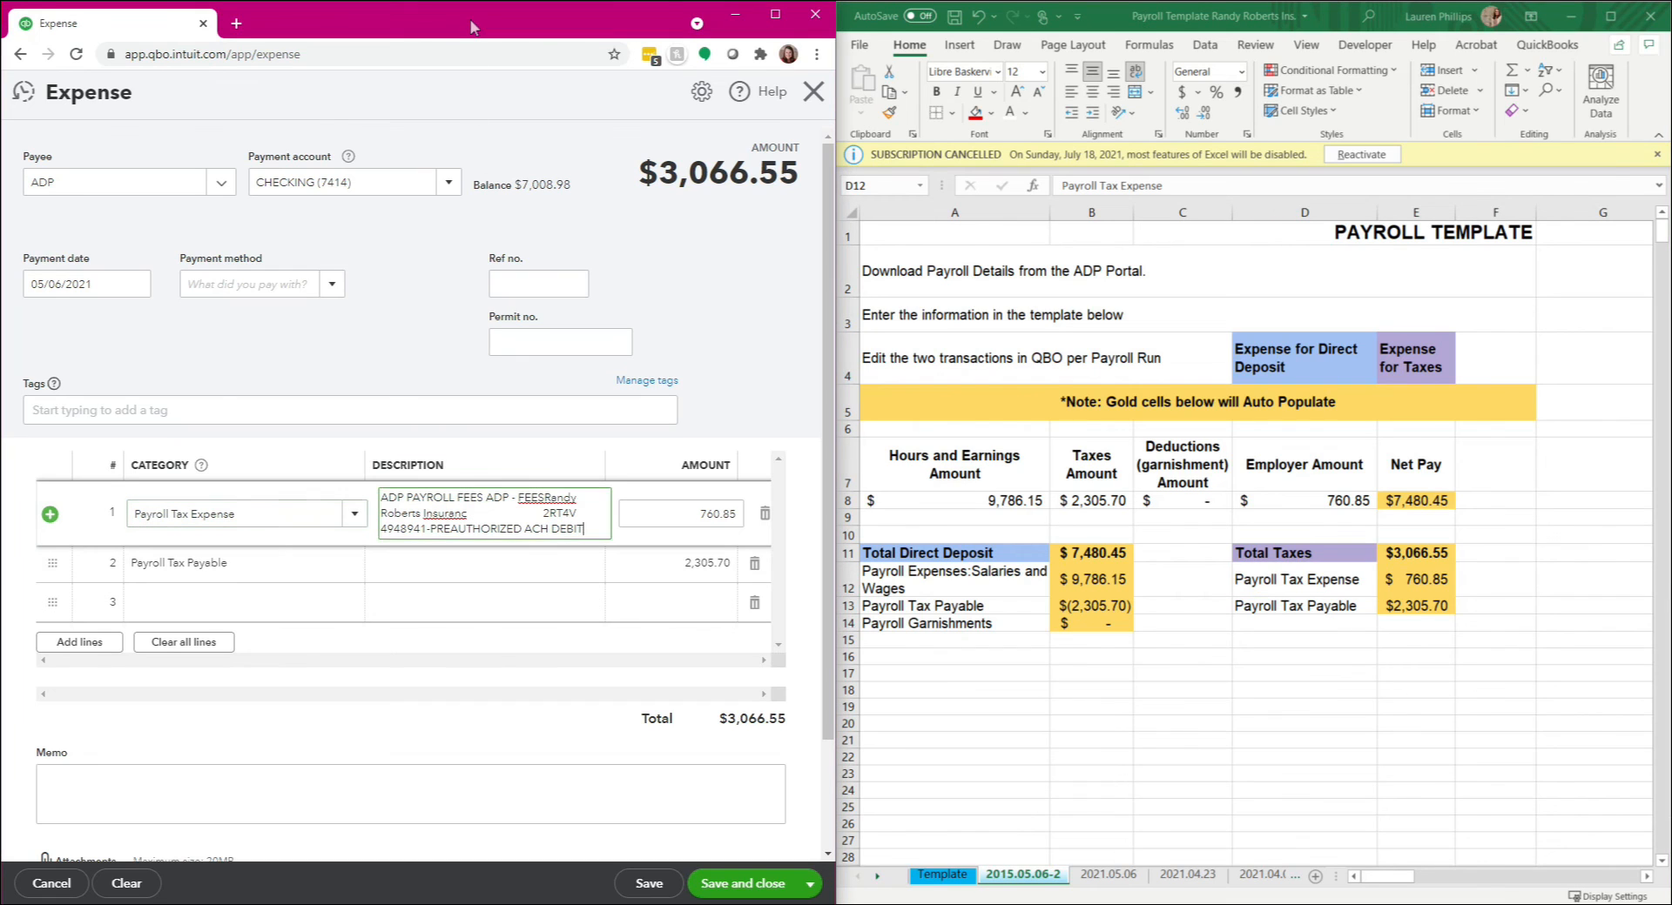
pyautogui.write('760')
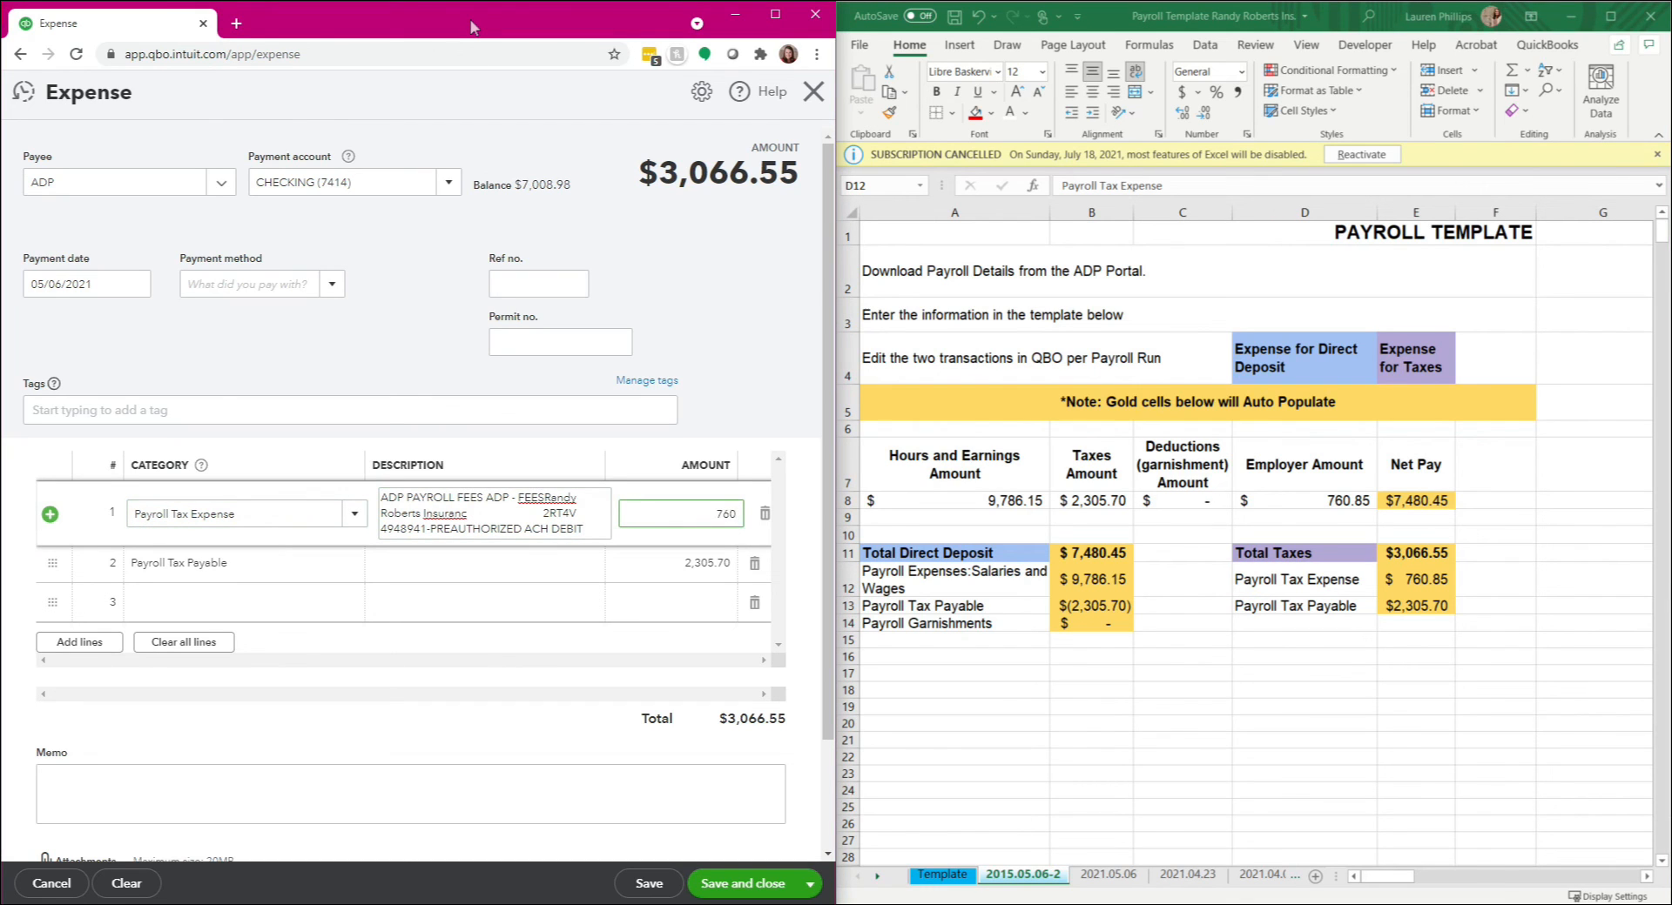
pyautogui.write('.85')
pyautogui.press('Tab')
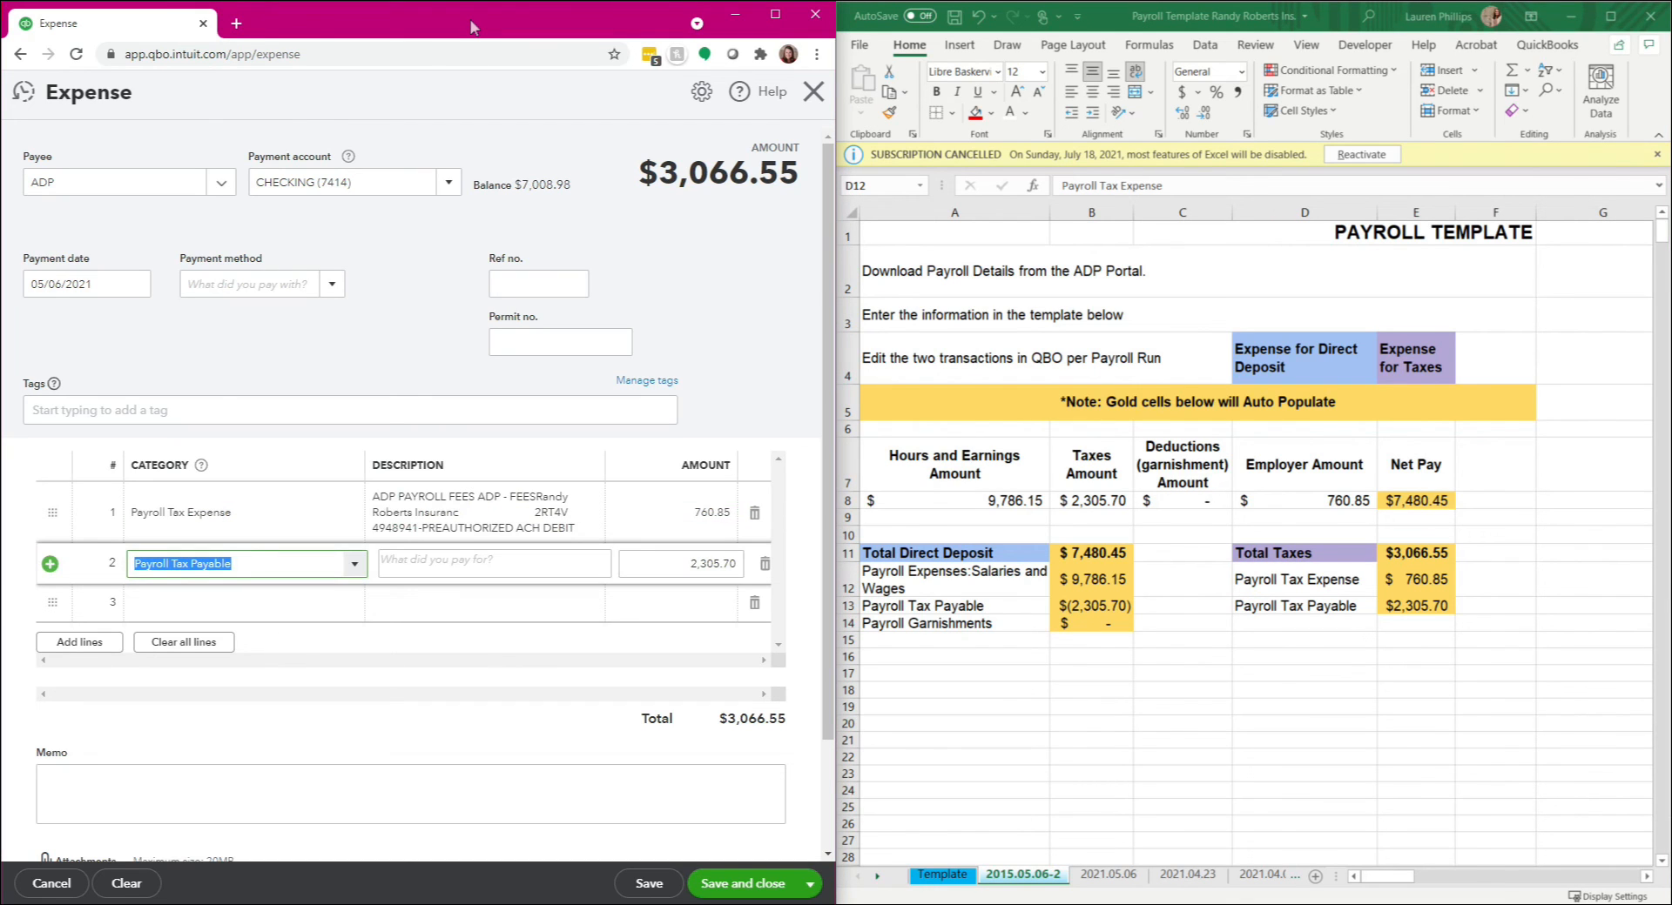
# Step: Keep Payroll Tax Payable as the second line's category and enter its amount as 2305.70
pyautogui.press('Tab')
pyautogui.press('Tab')
pyautogui.write('2305.70')
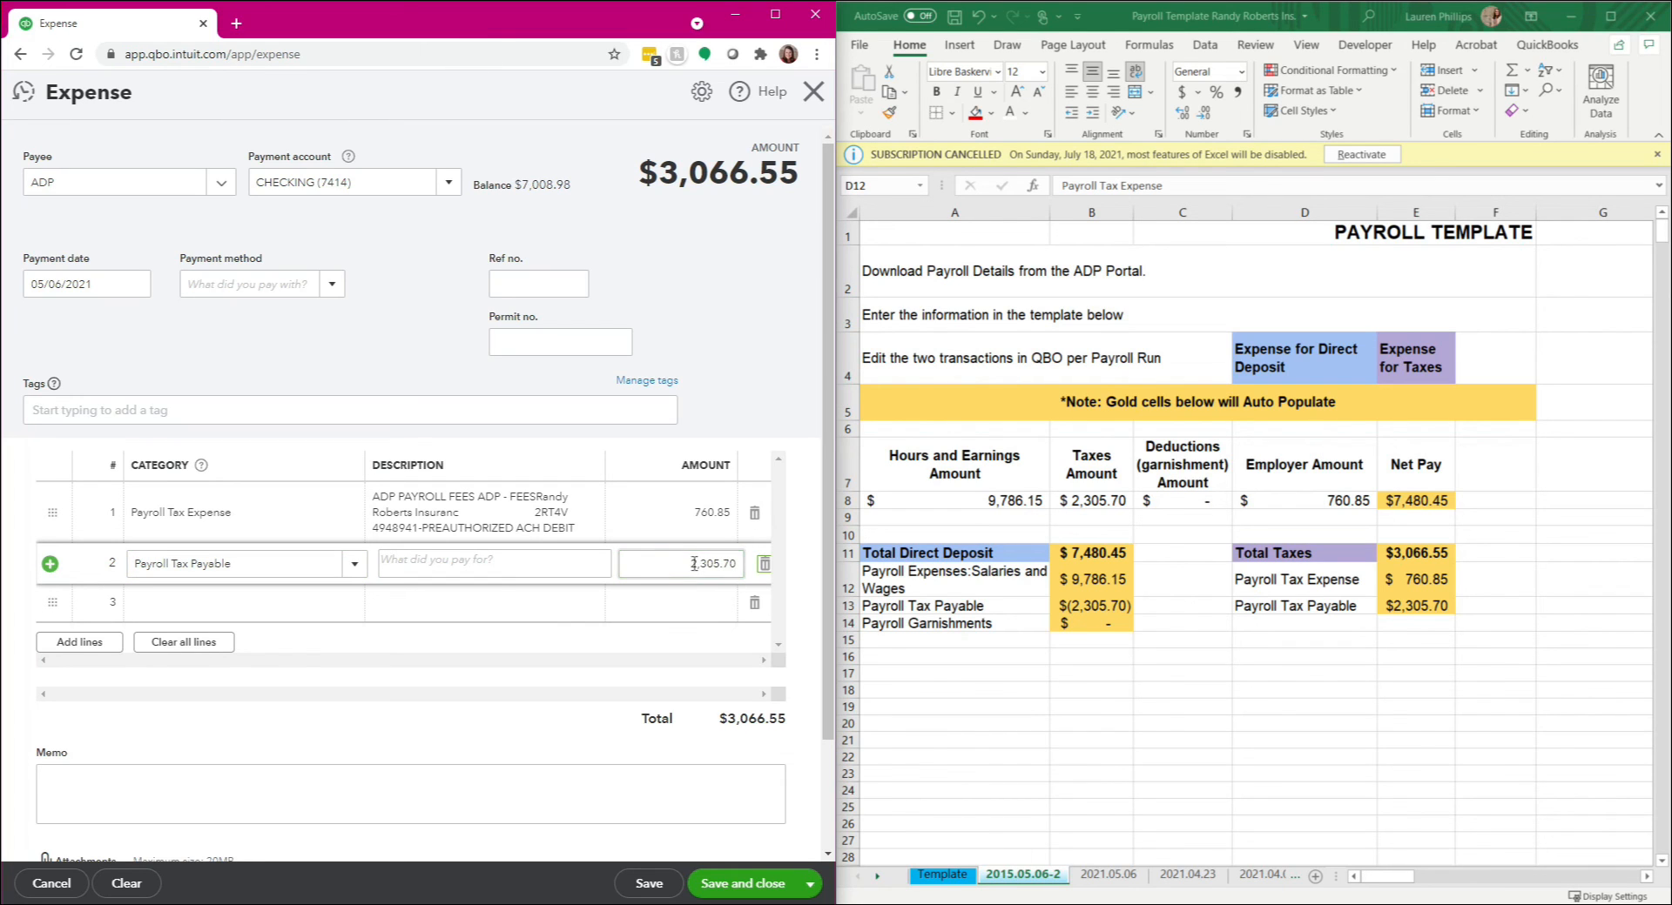
# Step: Check the tax expense's line amounts and total against the Total Taxes breakdown in the payroll template
pyautogui.click(1238, 592)
pyautogui.click(1395, 589)
pyautogui.click(1407, 612)
pyautogui.click(1408, 553)
pyautogui.click(696, 514)
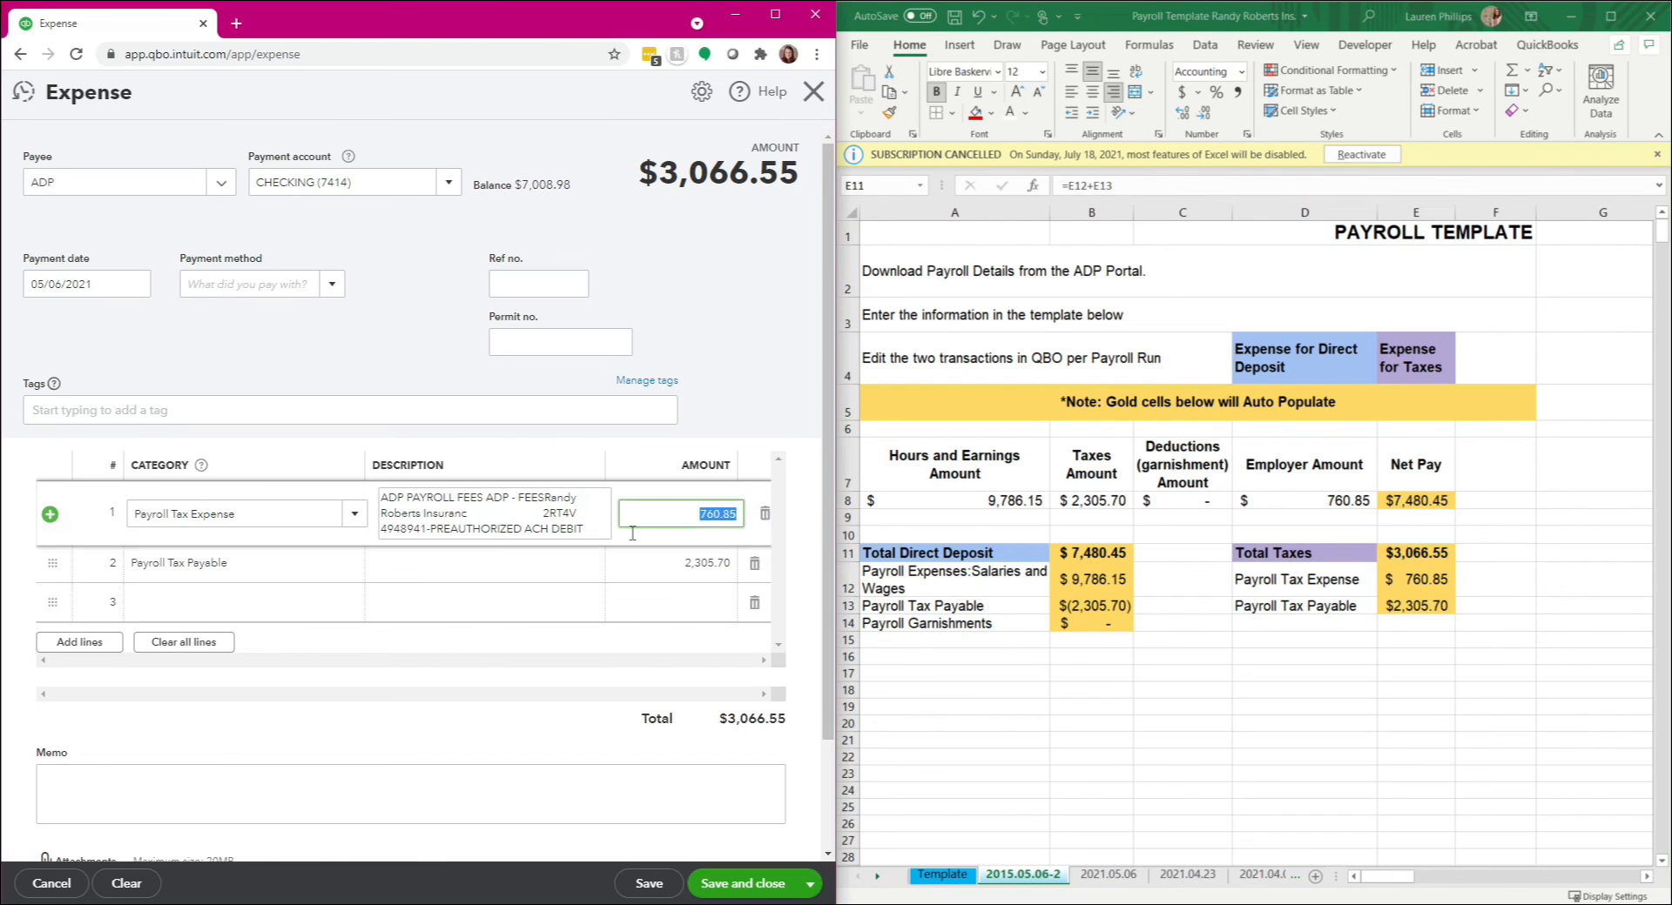
pyautogui.moveTo(661, 172); pyautogui.dragTo(776, 198)
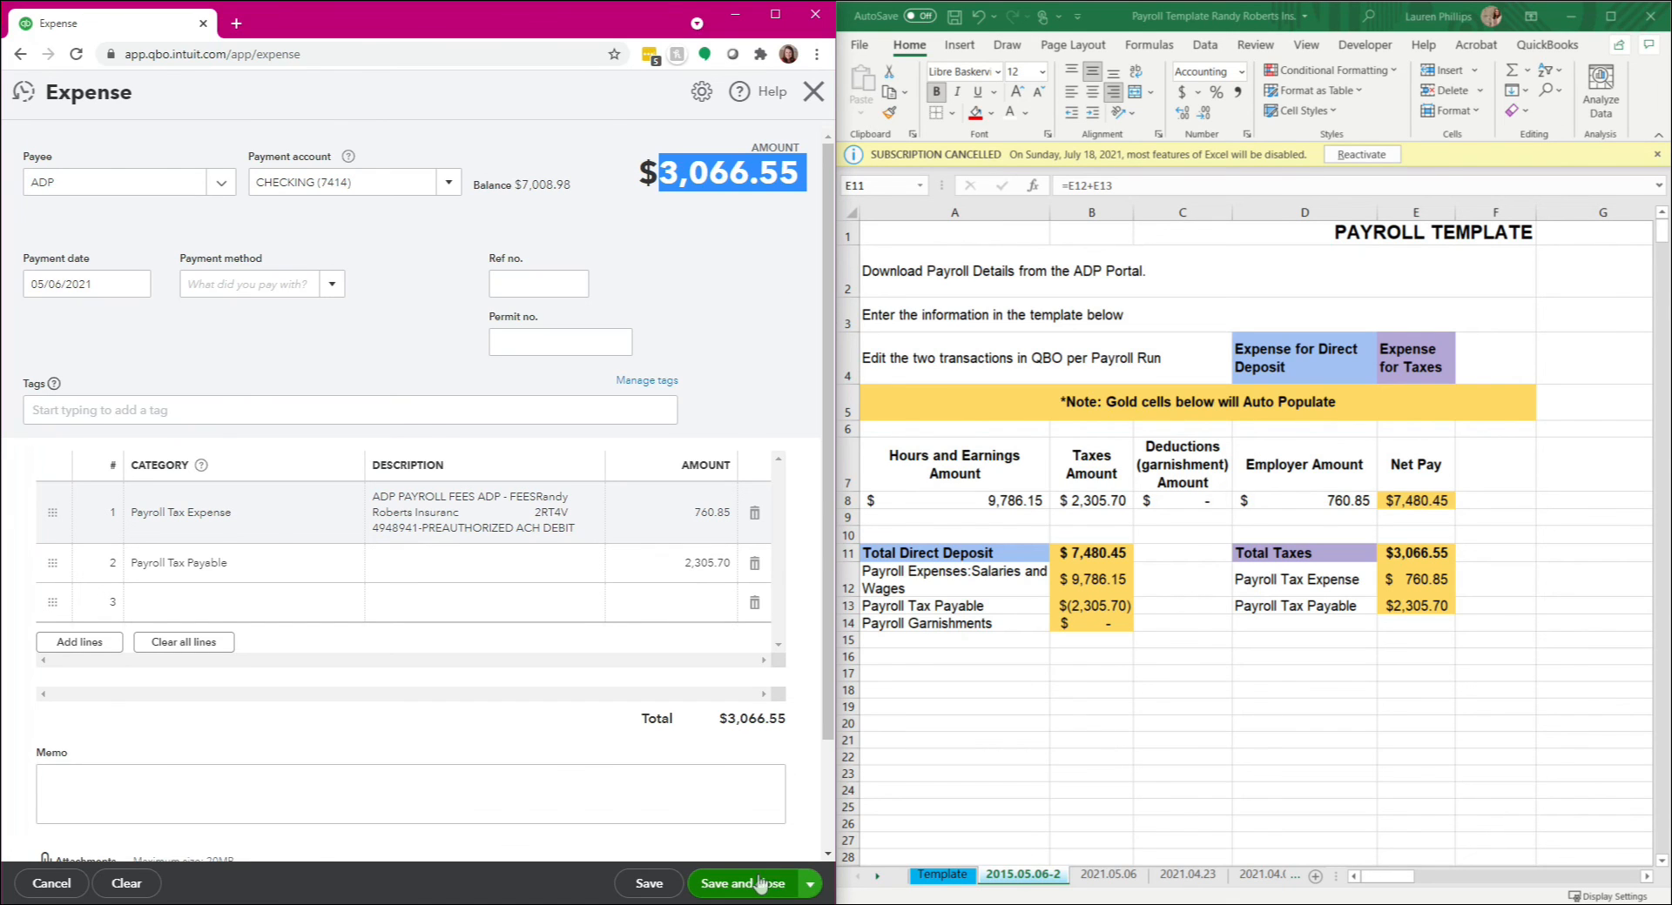
# Step: Clear the tax expense without saving it and close the expense form
pyautogui.click(139, 882)
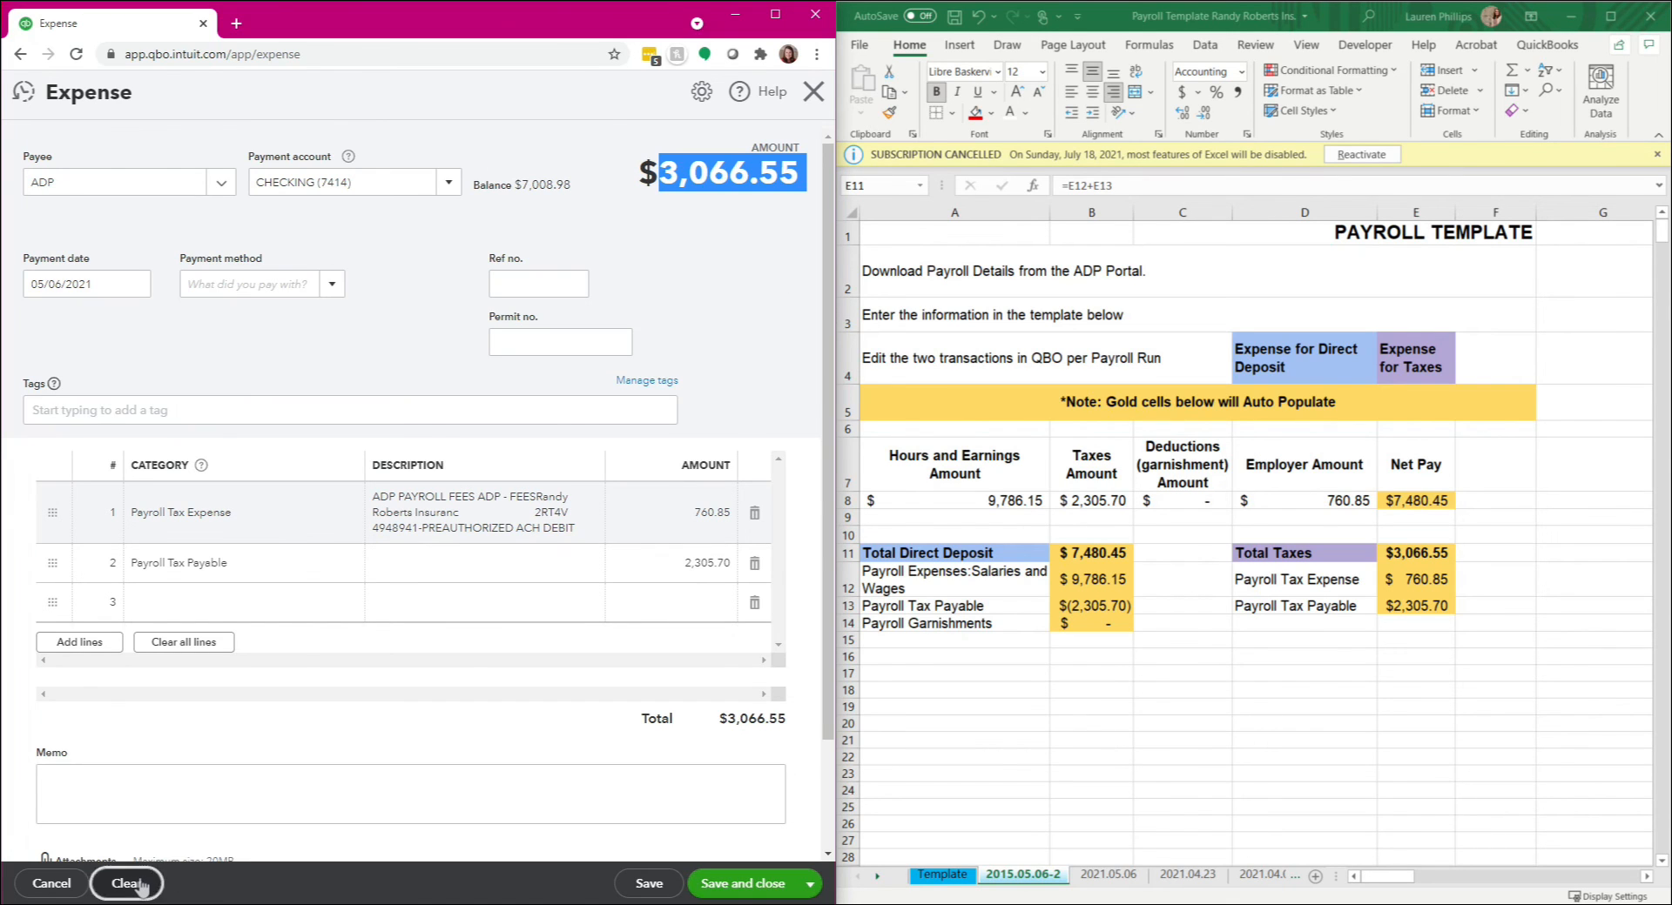
pyautogui.click(528, 521)
pyautogui.click(813, 91)
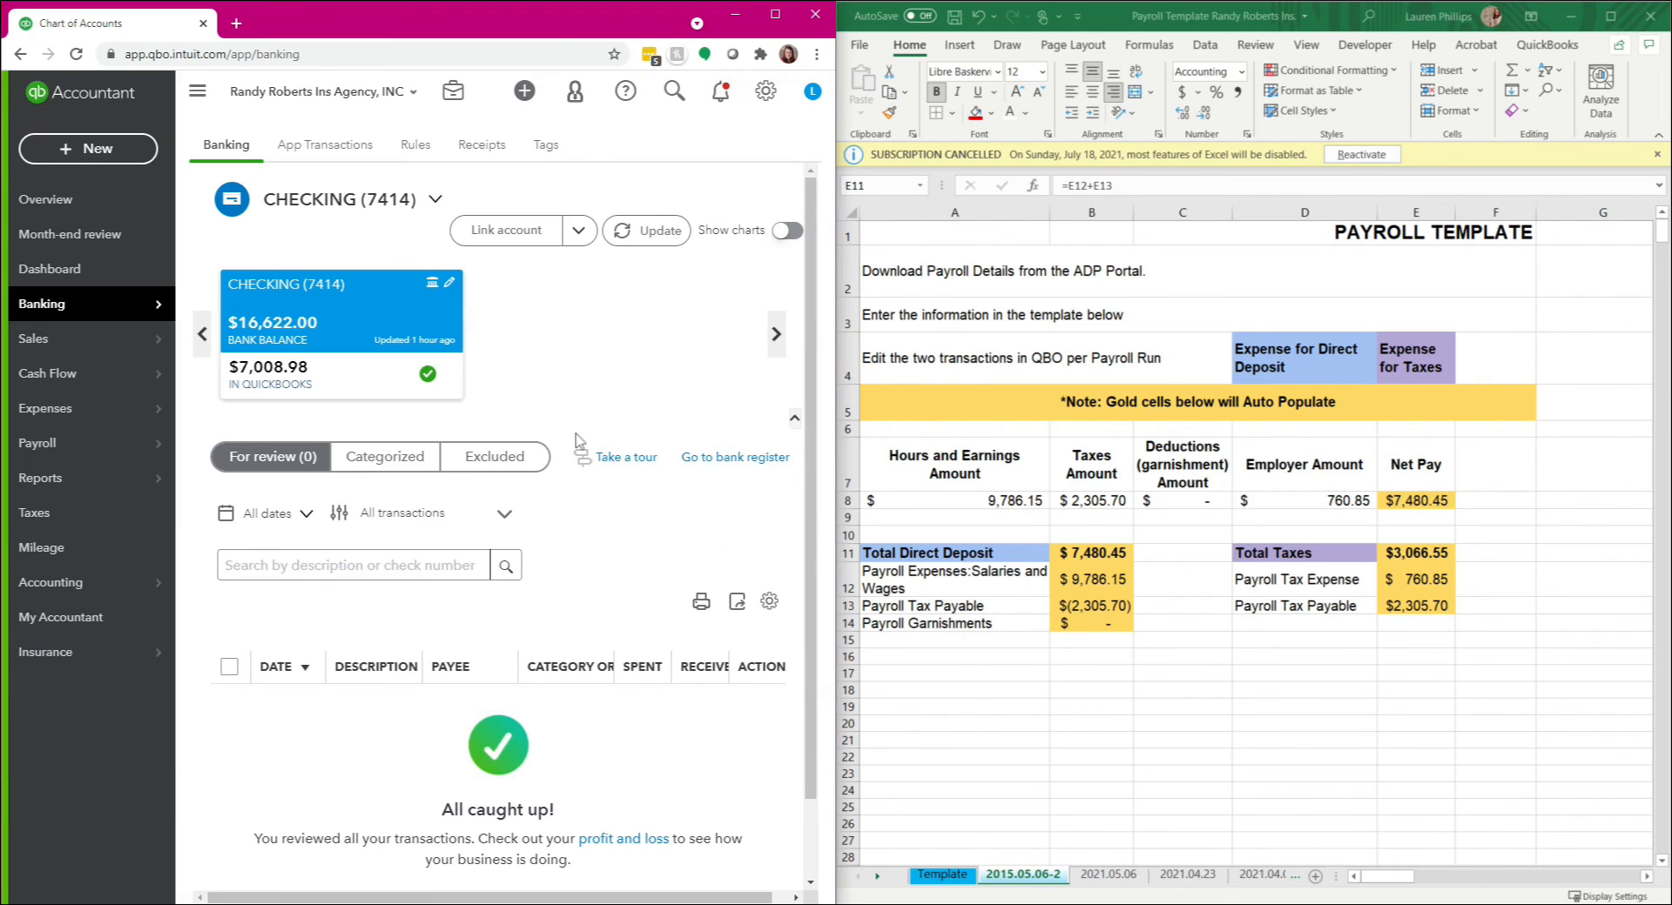
# Step: Maximize the browser window showing the Banking page
pyautogui.click(210, 309)
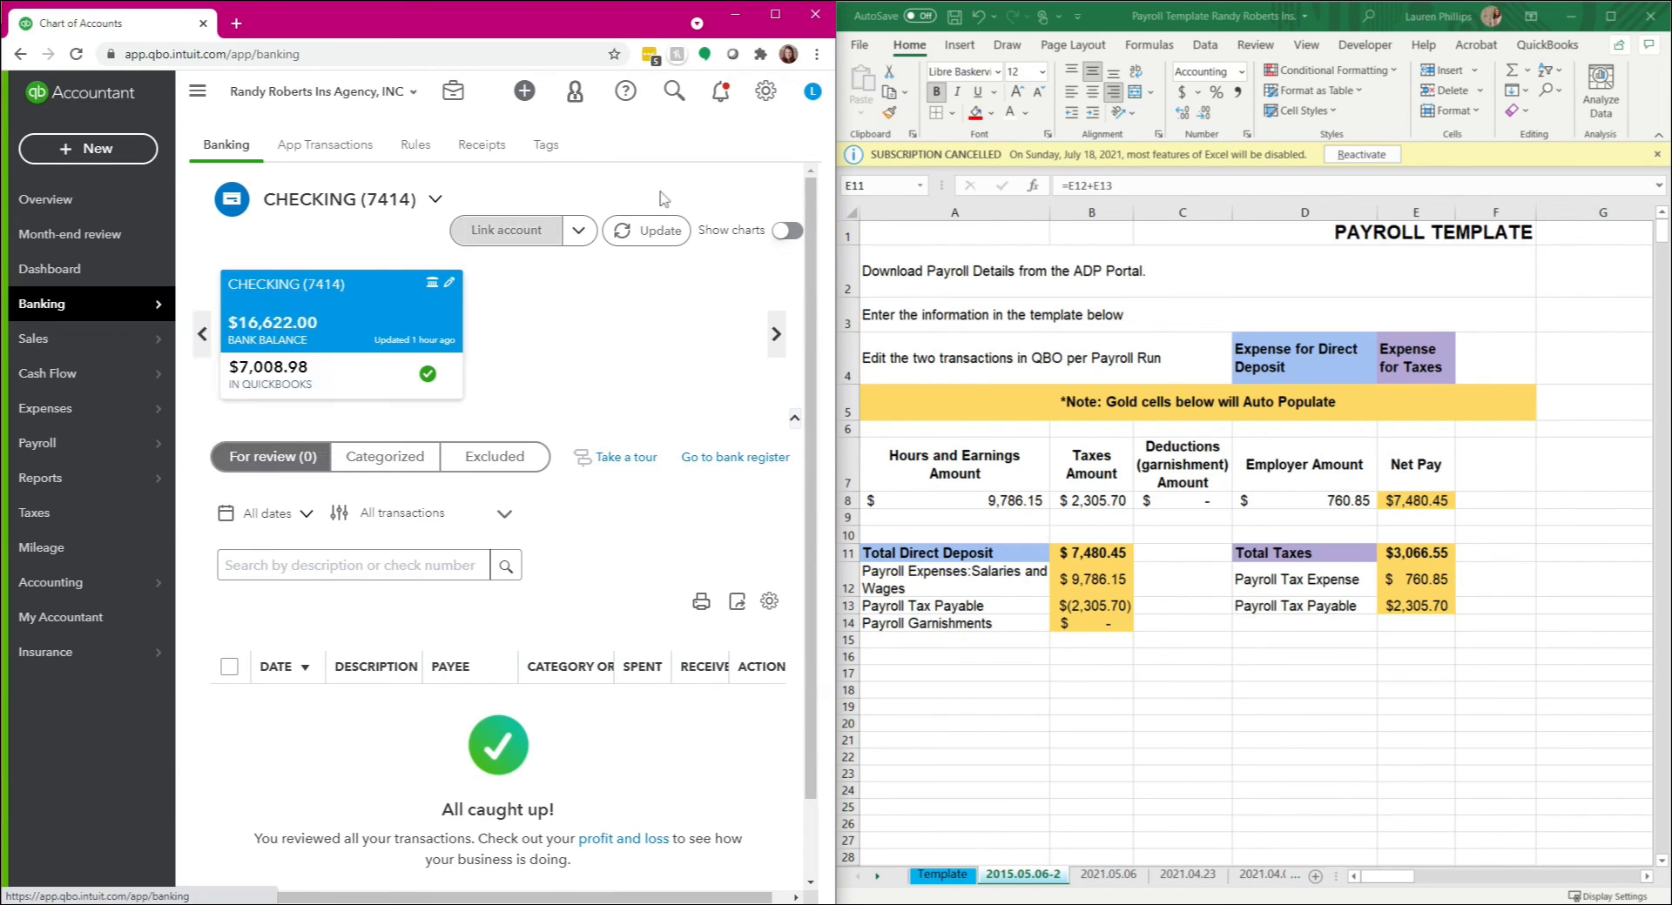
pyautogui.click(775, 14)
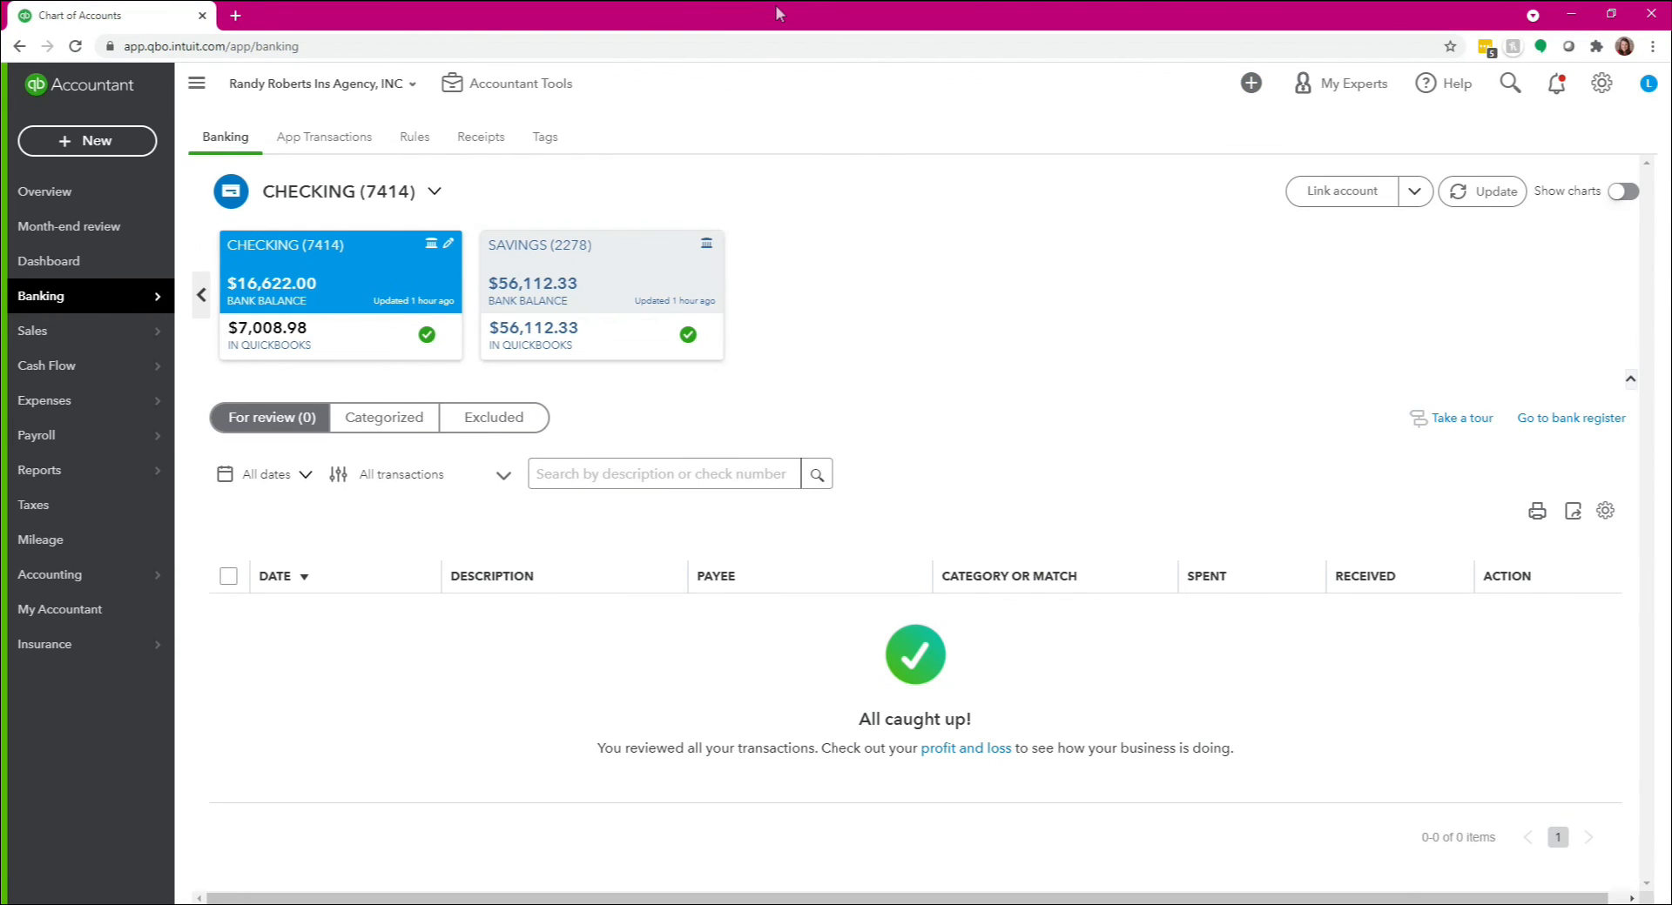